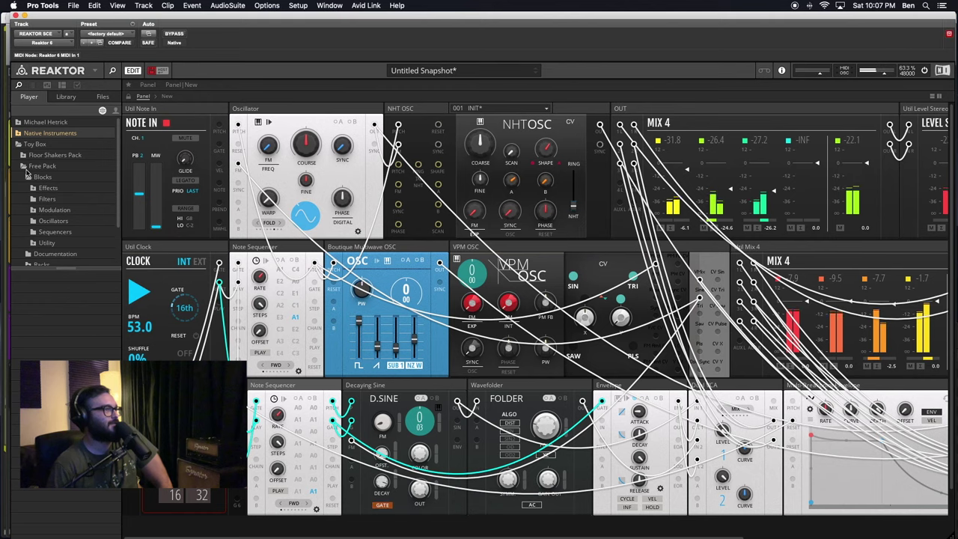
# Step: Add SEQ-Note Sequencer from the Toy Box Free Pack sequencers between the lower row's Note Sequencer and Decaying Sine
pyautogui.click(55, 232)
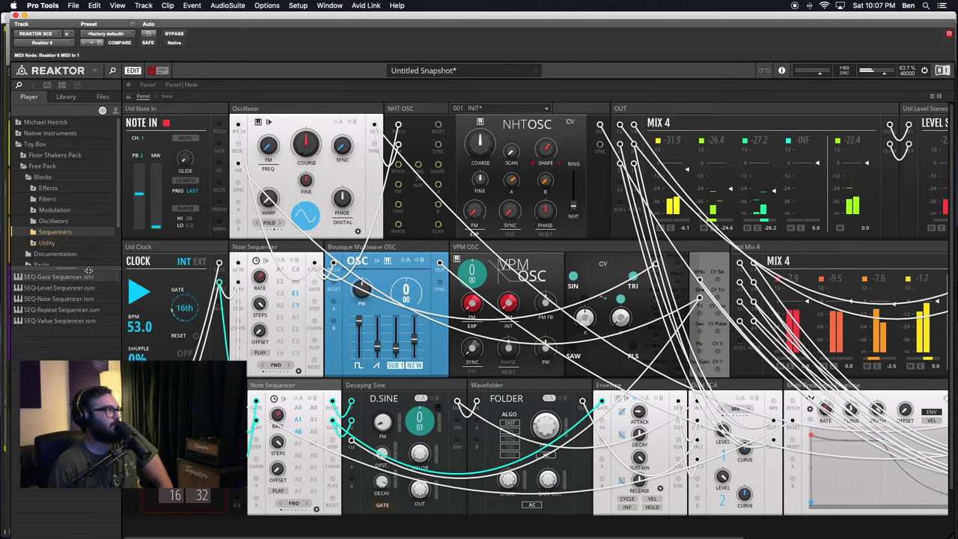
pyautogui.click(49, 289)
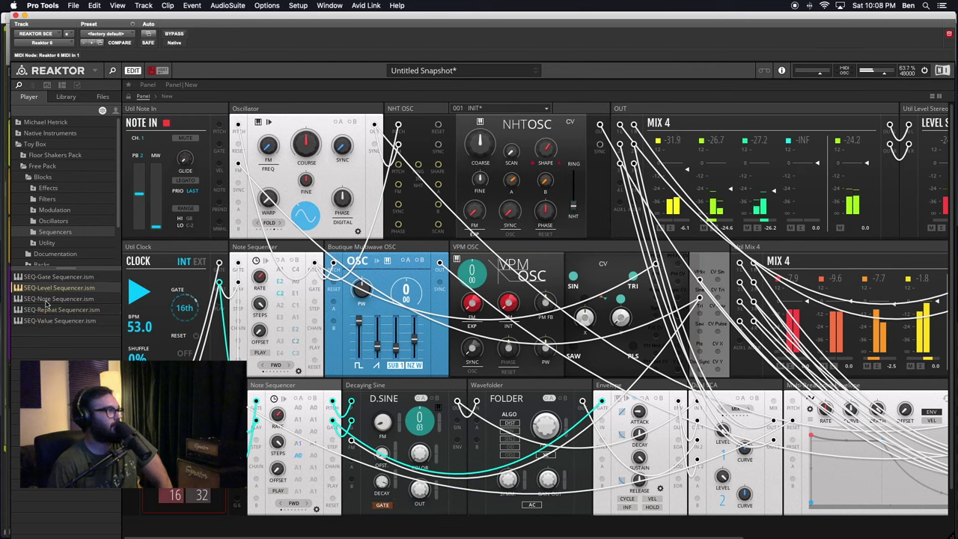
pyautogui.moveTo(46, 301); pyautogui.dragTo(342, 387)
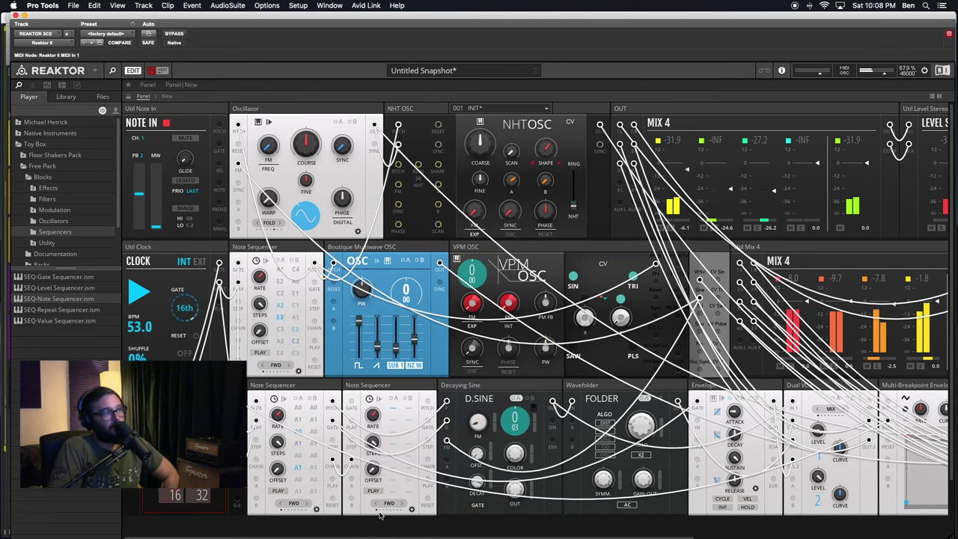
pyautogui.click(310, 384)
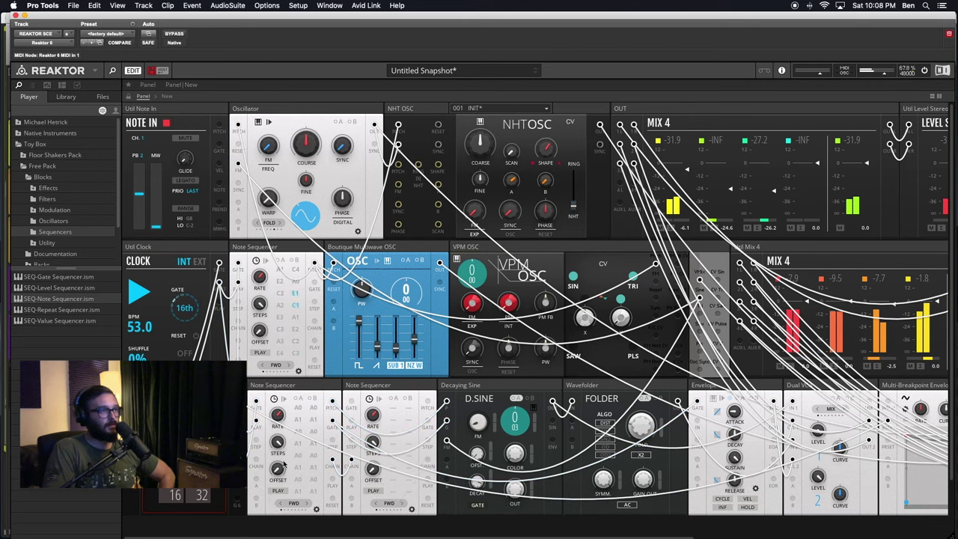
# Step: Patch the new Note Sequencer's chain output to the first one's chain input, and rewire the clock's third output below the first's gate input
pyautogui.moveTo(428, 461); pyautogui.dragTo(257, 460)
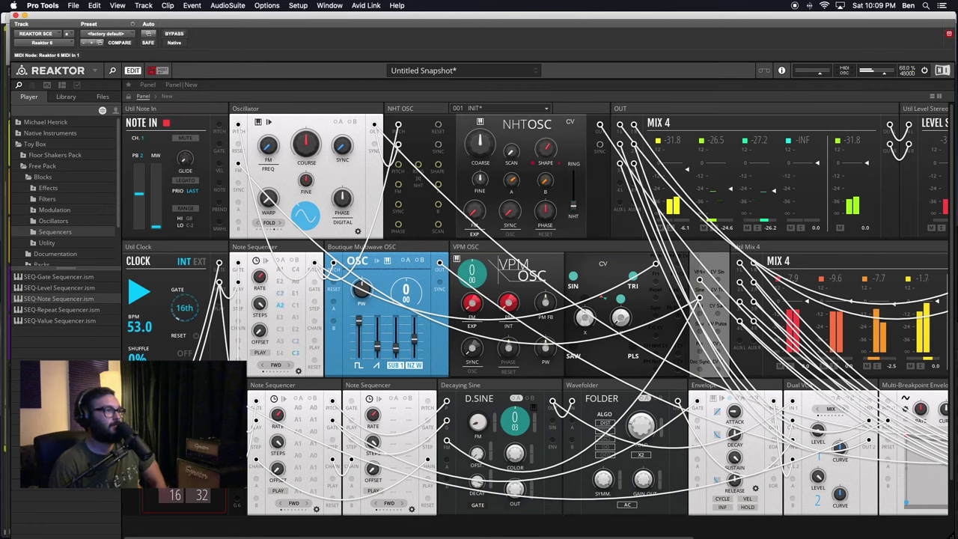
pyautogui.rightClick(257, 422)
pyautogui.click(261, 424)
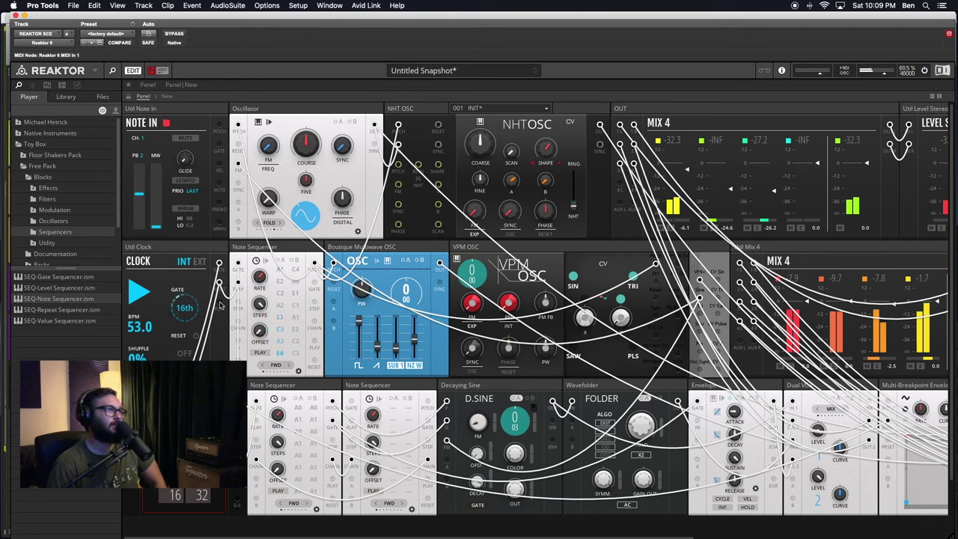
pyautogui.moveTo(220, 304); pyautogui.dragTo(257, 420)
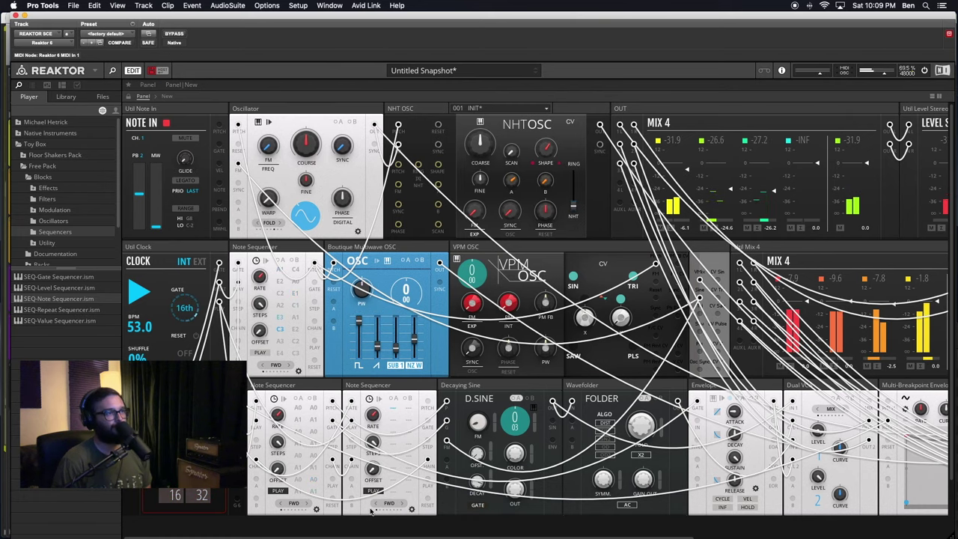
# Step: Check the clock and sequencer wiring, and rewire the clock's third output to the input below the second Note Sequencer's gate
pyautogui.click(315, 389)
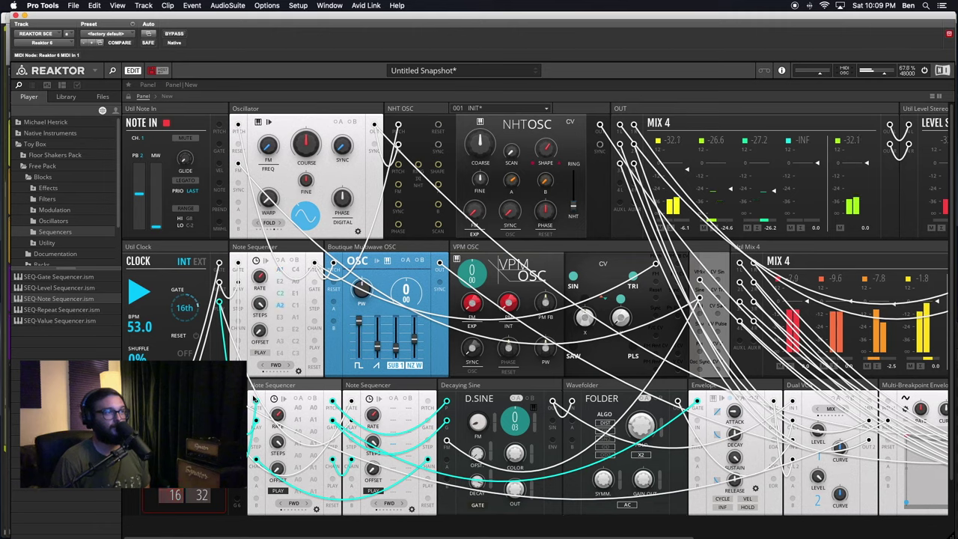
pyautogui.click(227, 386)
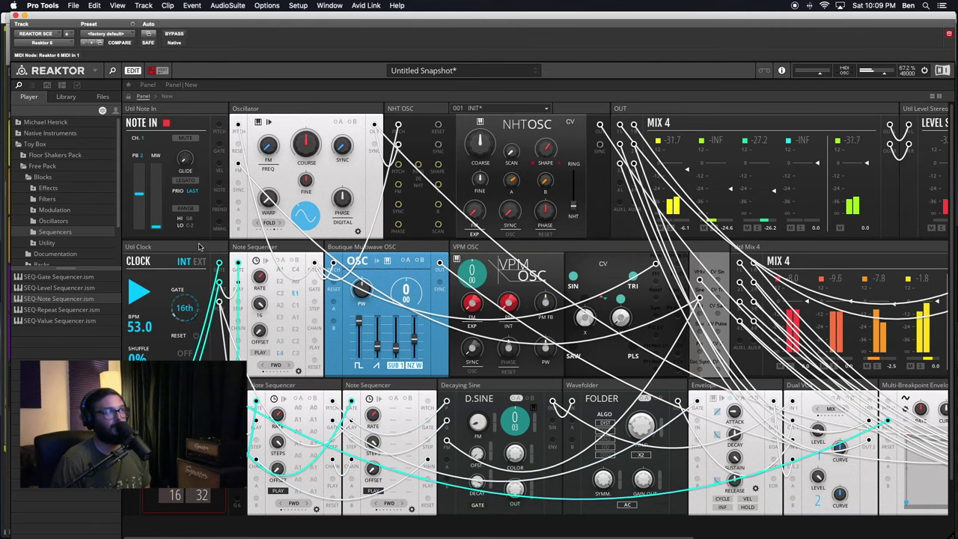
pyautogui.click(200, 247)
pyautogui.click(351, 437)
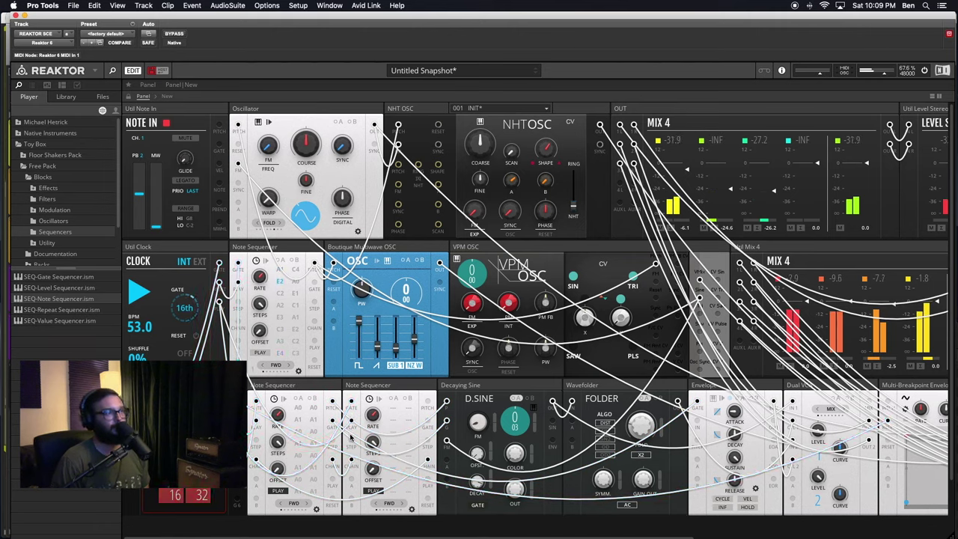
pyautogui.rightClick(348, 428)
pyautogui.click(361, 428)
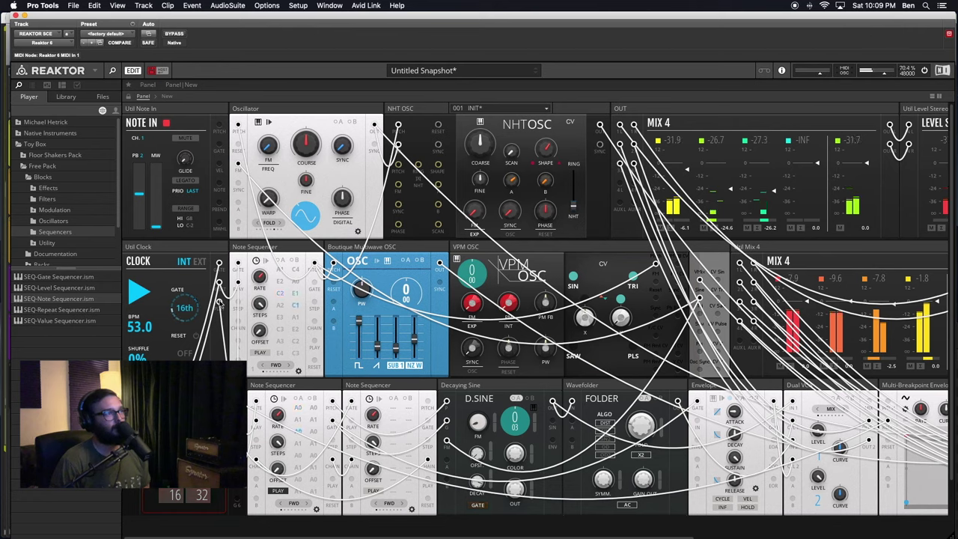
pyautogui.moveTo(220, 301); pyautogui.dragTo(354, 424)
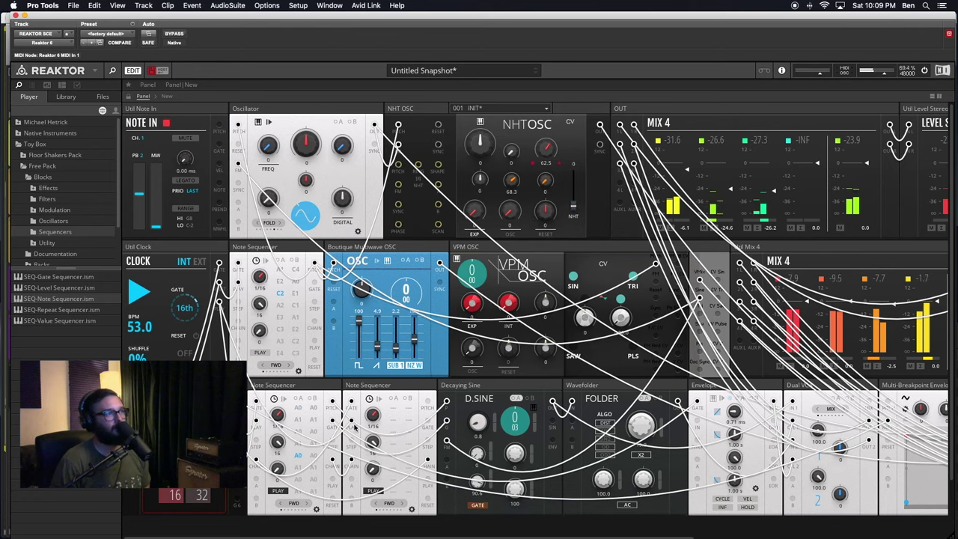
# Step: Test the chained sequencers by stopping and restarting the clock, and try removing the clock wire below the second sequencer's gate input
pyautogui.click(137, 294)
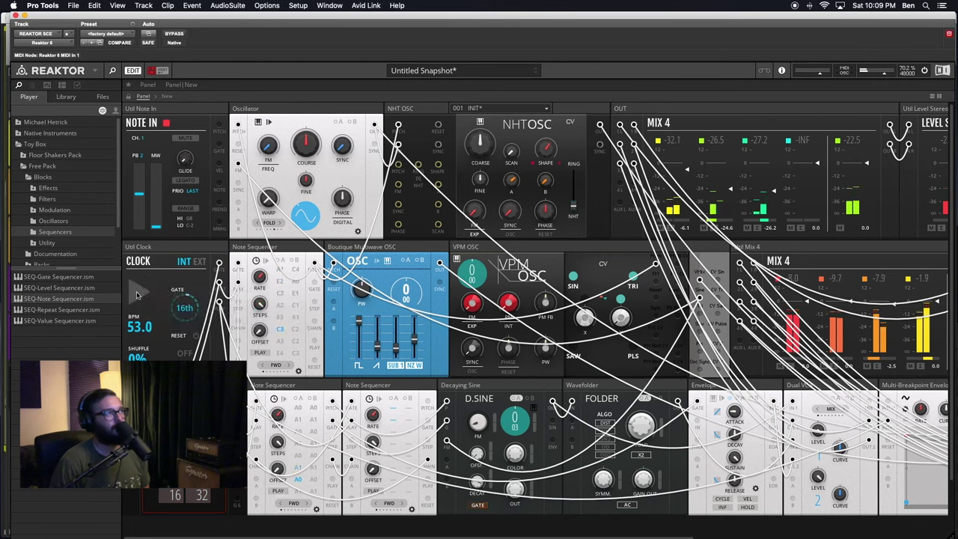
pyautogui.click(137, 294)
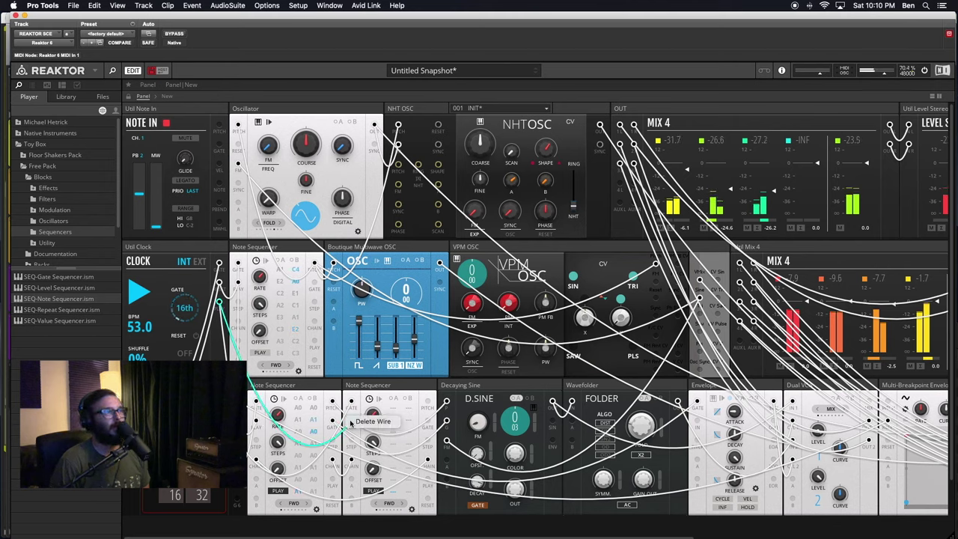
pyautogui.rightClick(351, 421)
pyautogui.click(368, 423)
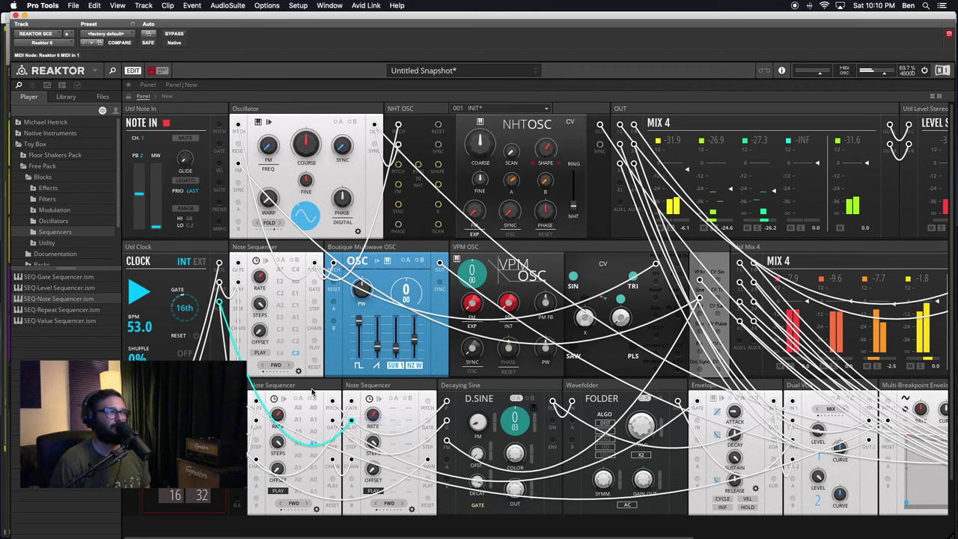
pyautogui.click(133, 282)
pyautogui.click(134, 283)
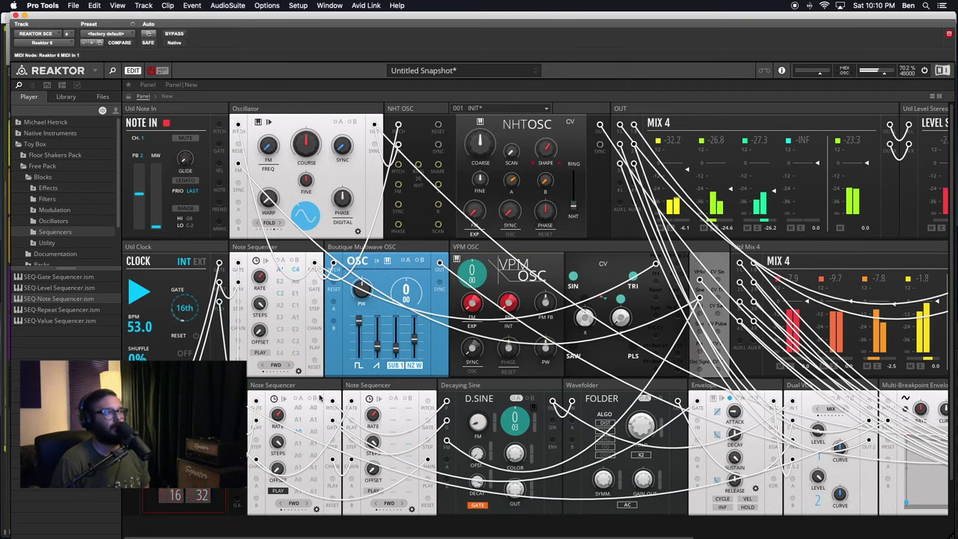
# Step: Inspect the second lower Note Sequencer's connections and its pattern, glide and length settings
pyautogui.click(298, 384)
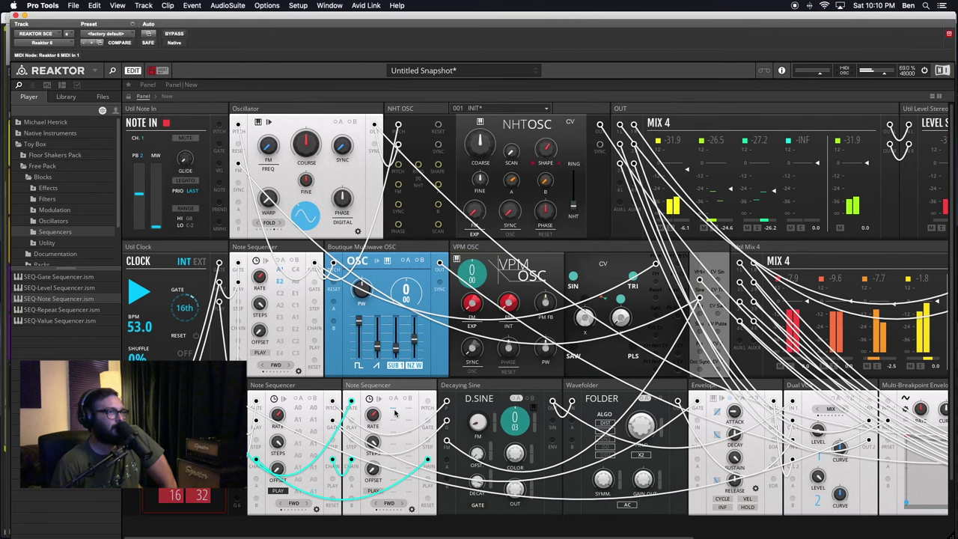
pyautogui.click(412, 510)
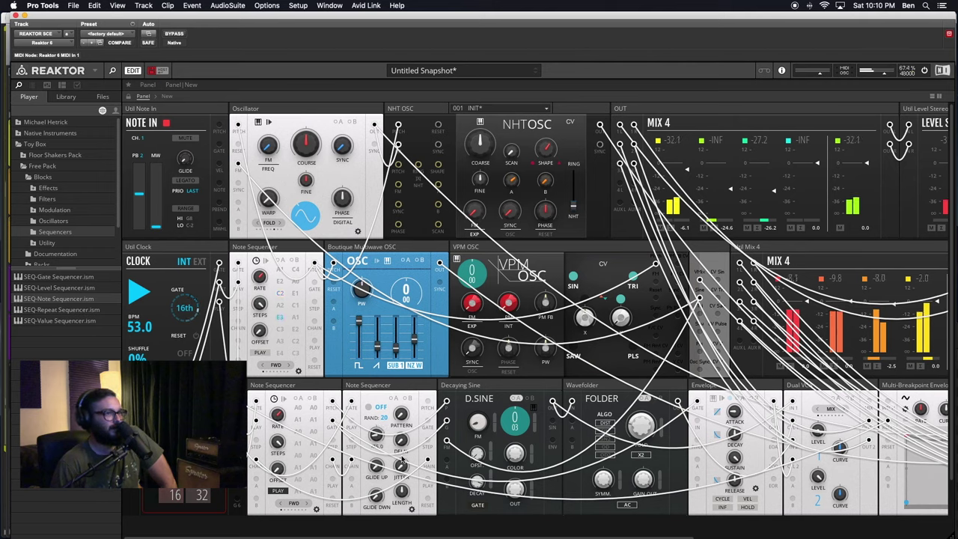
pyautogui.click(411, 509)
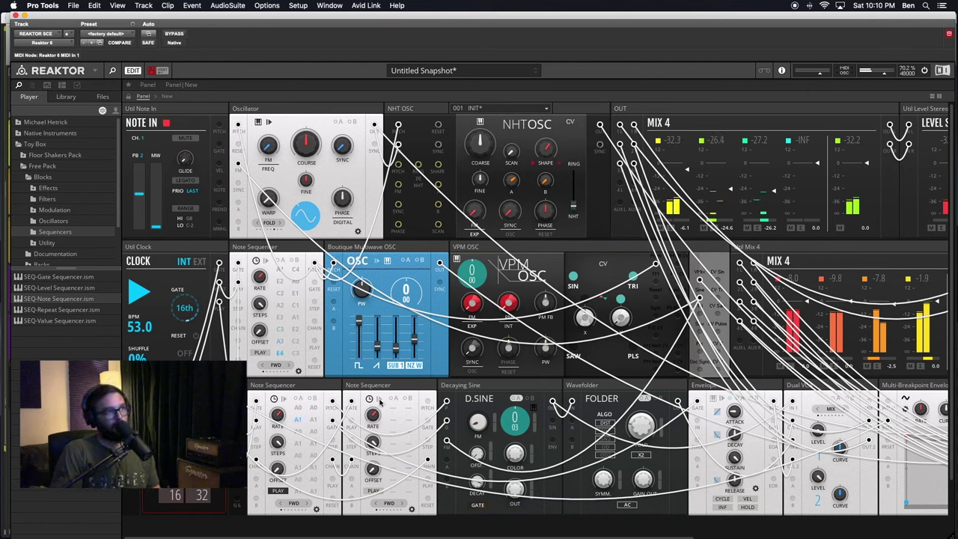
# Step: Stop the clock and set the first step of the second lower Note Sequencer to D1
pyautogui.click(147, 296)
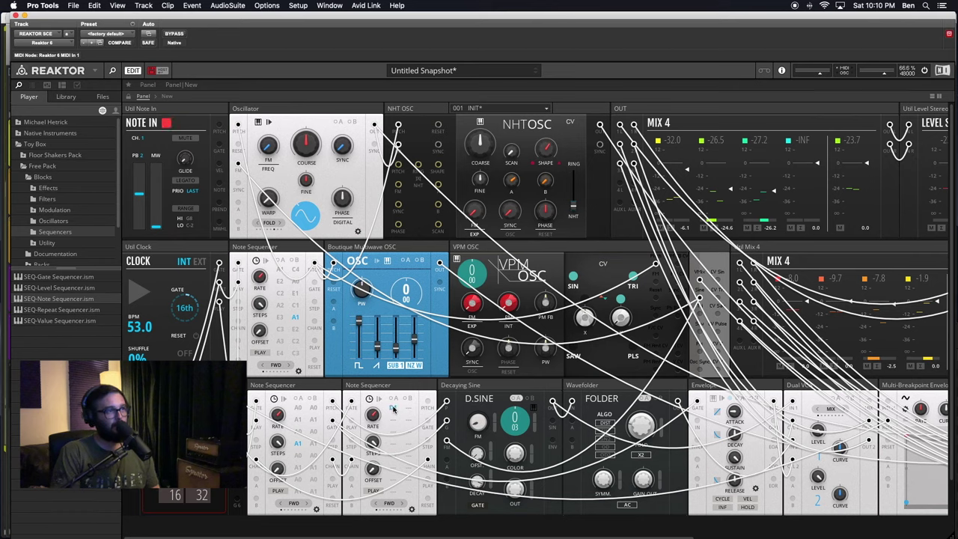
pyautogui.click(394, 408)
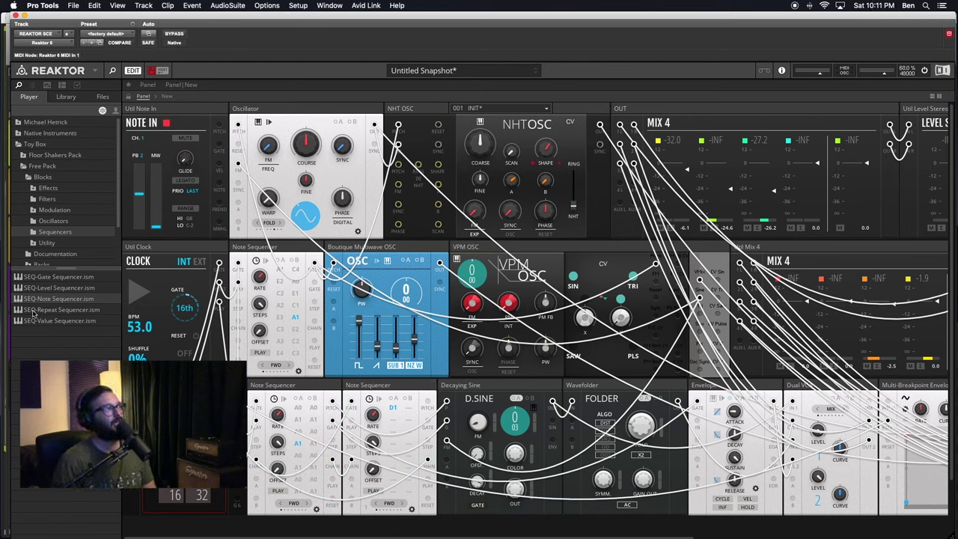
# Step: Add Note Merge and Pitch Merge blocks from the Free Pack utilities between the second Note Sequencer and Decaying Sine
pyautogui.click(29, 177)
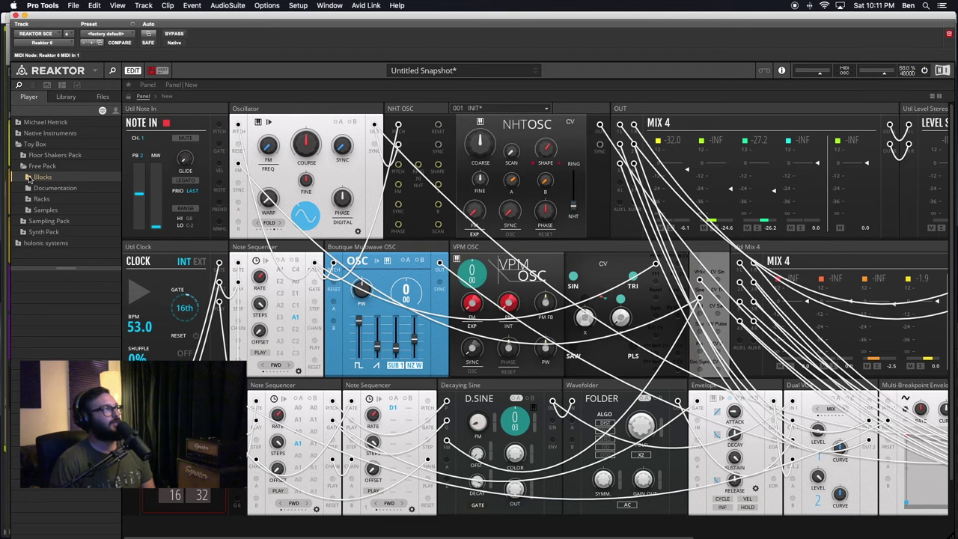
pyautogui.click(29, 178)
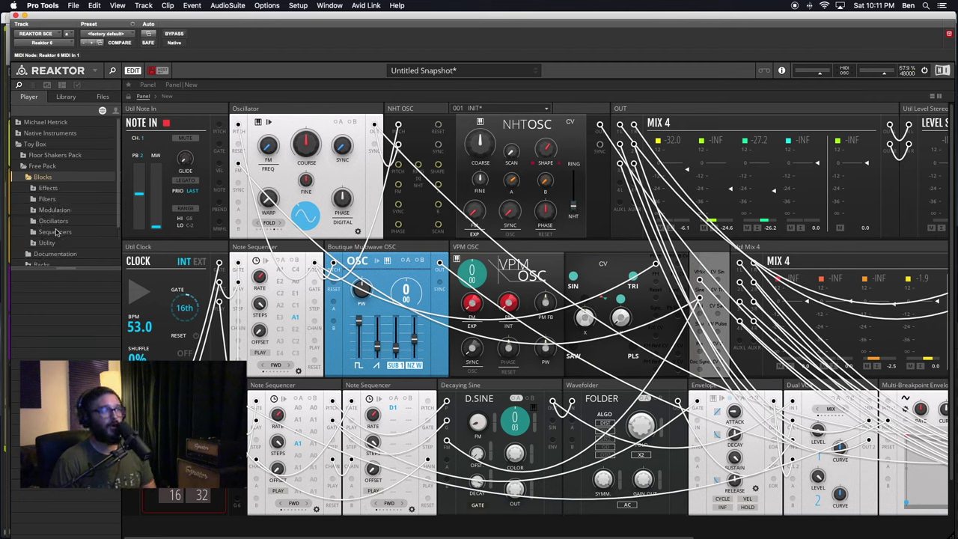
pyautogui.scroll(-3, 56, 242)
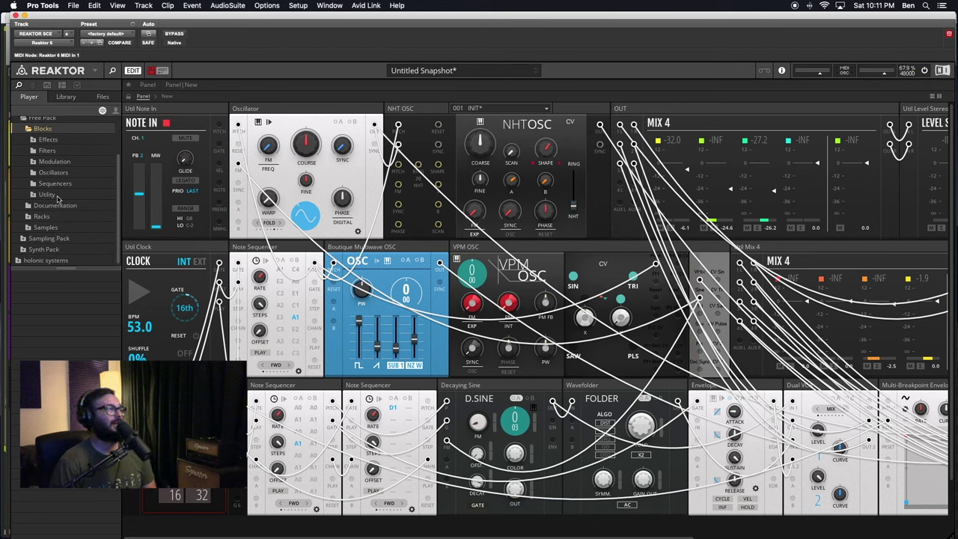
pyautogui.scroll(2, 57, 197)
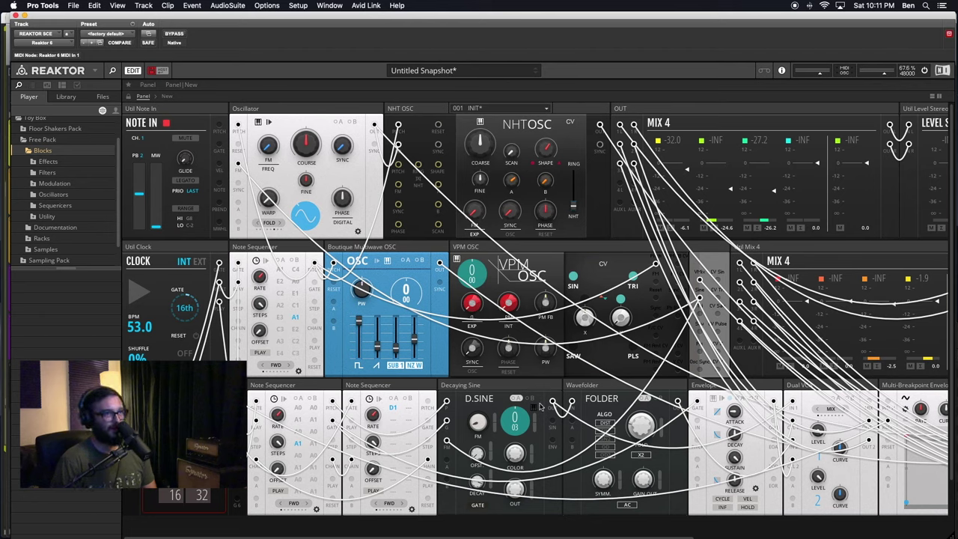
pyautogui.click(515, 389)
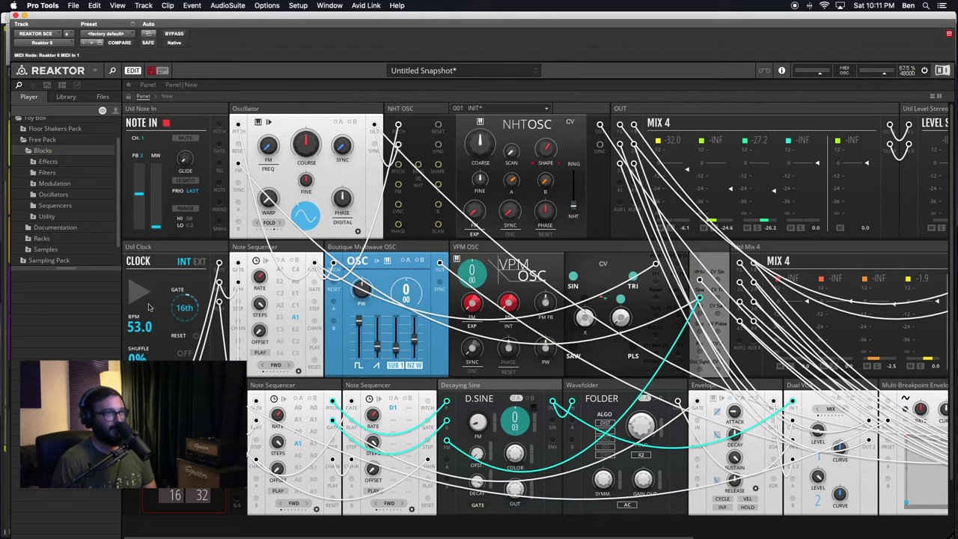
pyautogui.click(44, 216)
pyautogui.scroll(-1, 67, 353)
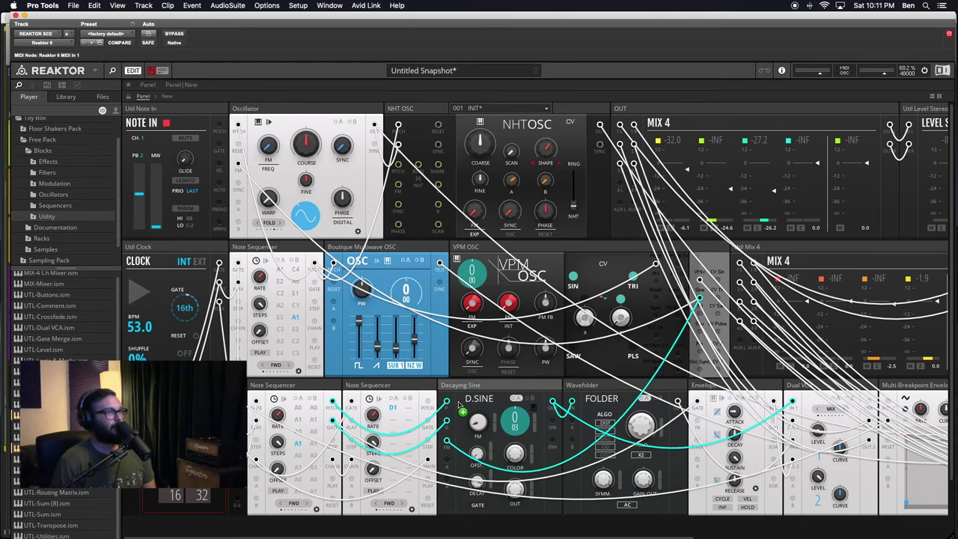
pyautogui.moveTo(459, 404); pyautogui.dragTo(438, 385)
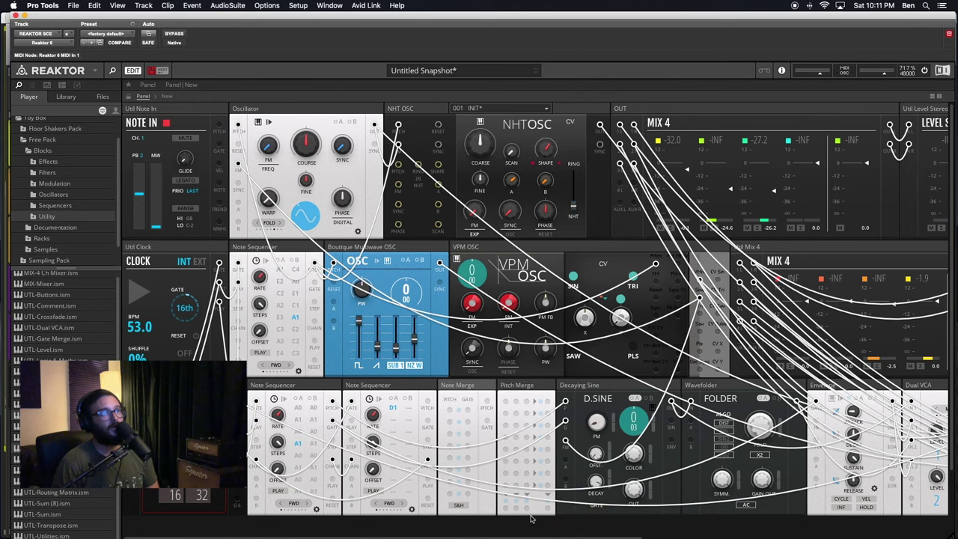
# Step: Delete the Note Merge block and insert UTL-Gate Merge between Pitch Merge and Decaying Sine
pyautogui.rightClick(468, 382)
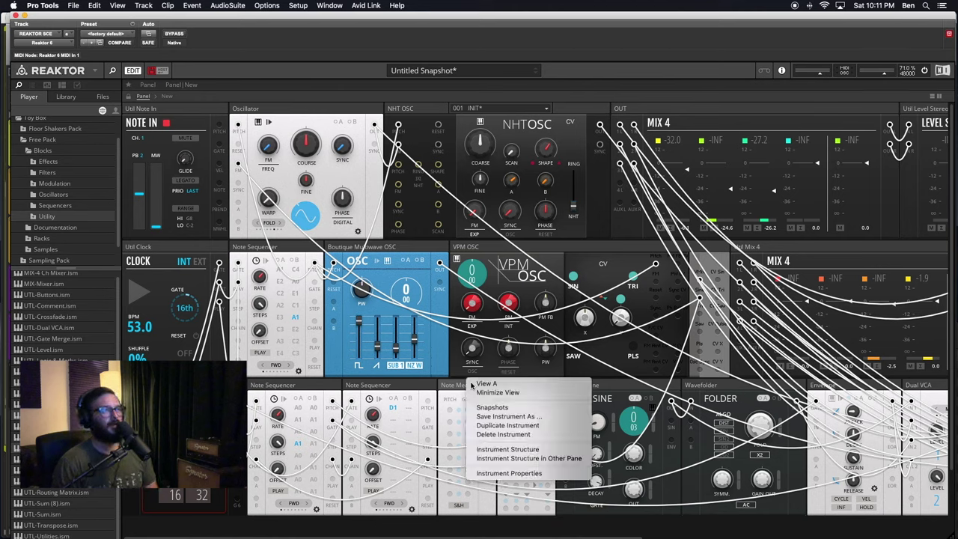
pyautogui.click(503, 434)
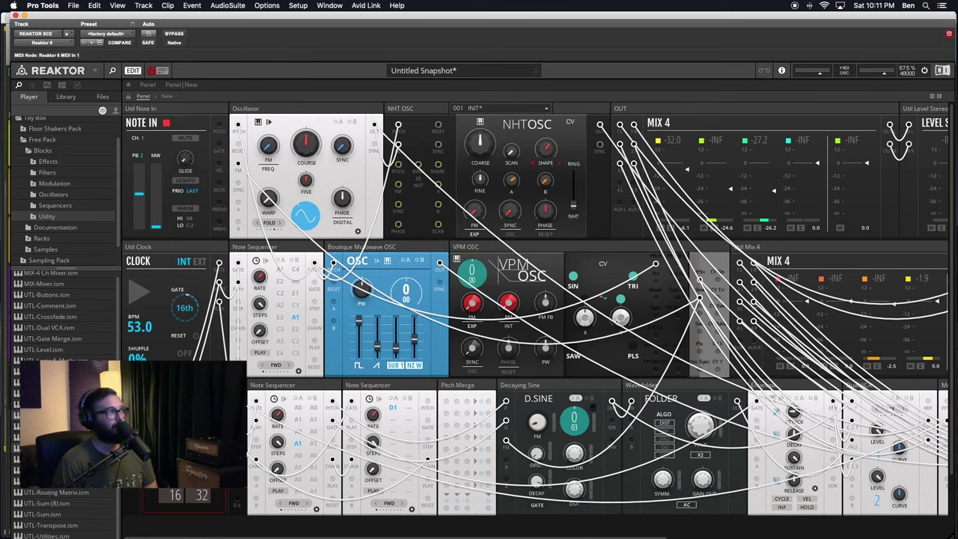
pyautogui.moveTo(56, 339); pyautogui.dragTo(439, 387)
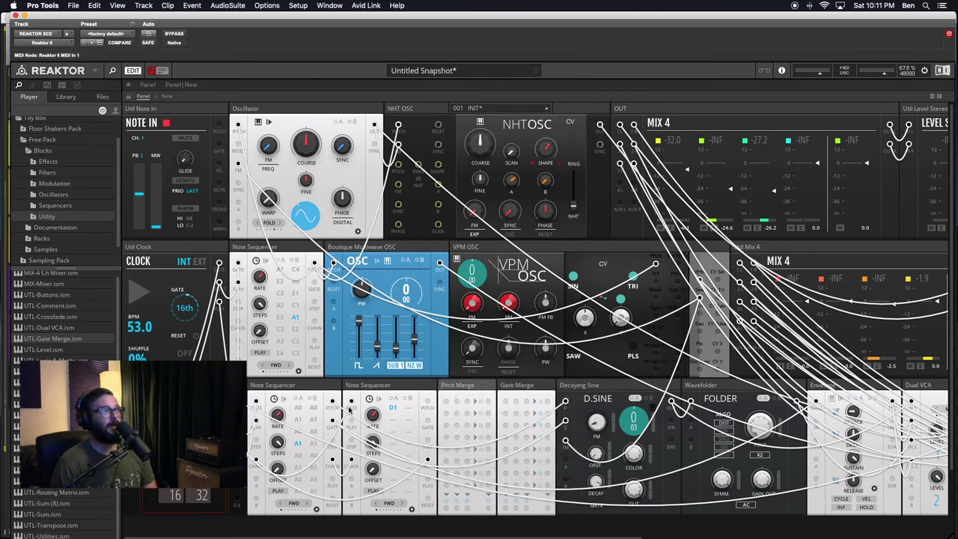
# Step: Patch both lower Note Sequencers' pitch outputs into Pitch Merge and its output into Decaying Sine's pitch input, and check the wires
pyautogui.moveTo(333, 403); pyautogui.dragTo(447, 403)
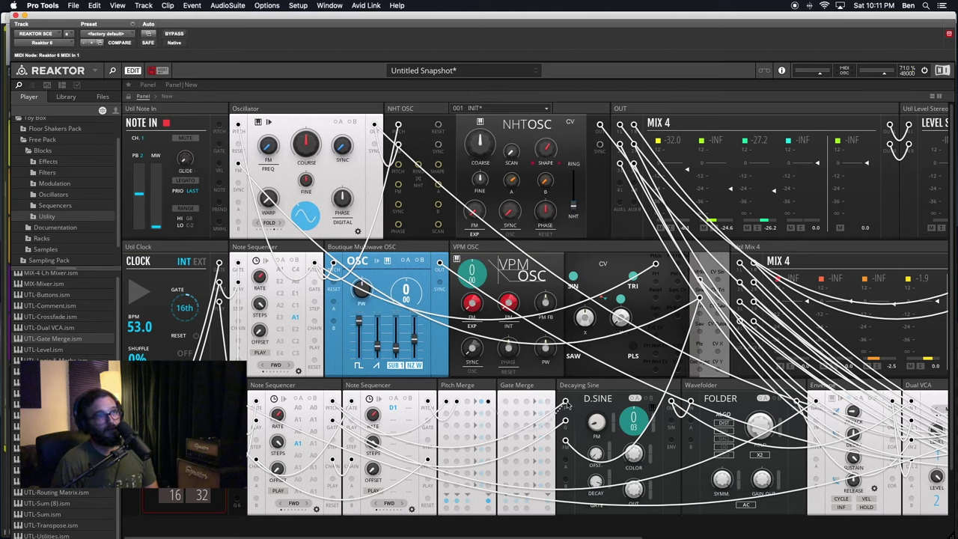
pyautogui.moveTo(488, 401); pyautogui.dragTo(567, 404)
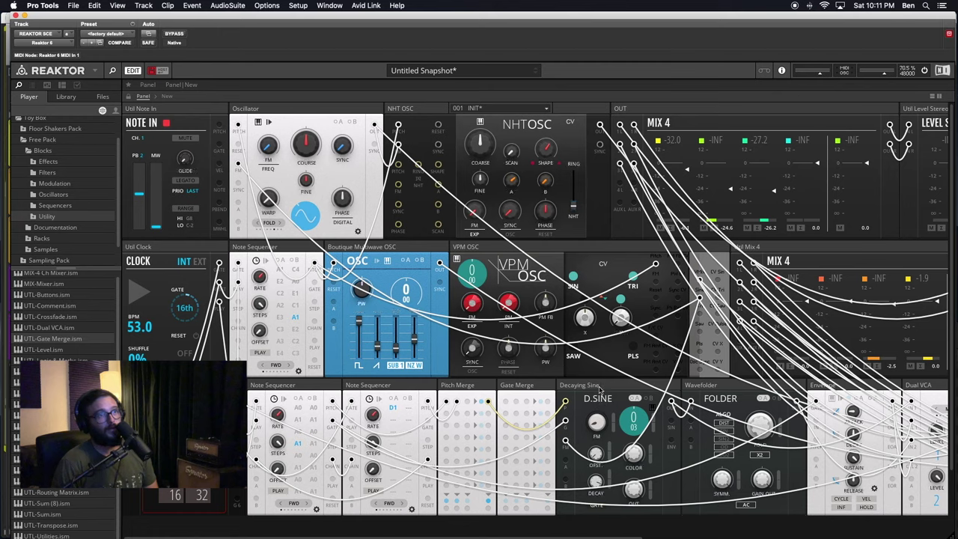
pyautogui.click(601, 387)
pyautogui.click(472, 387)
pyautogui.click(544, 530)
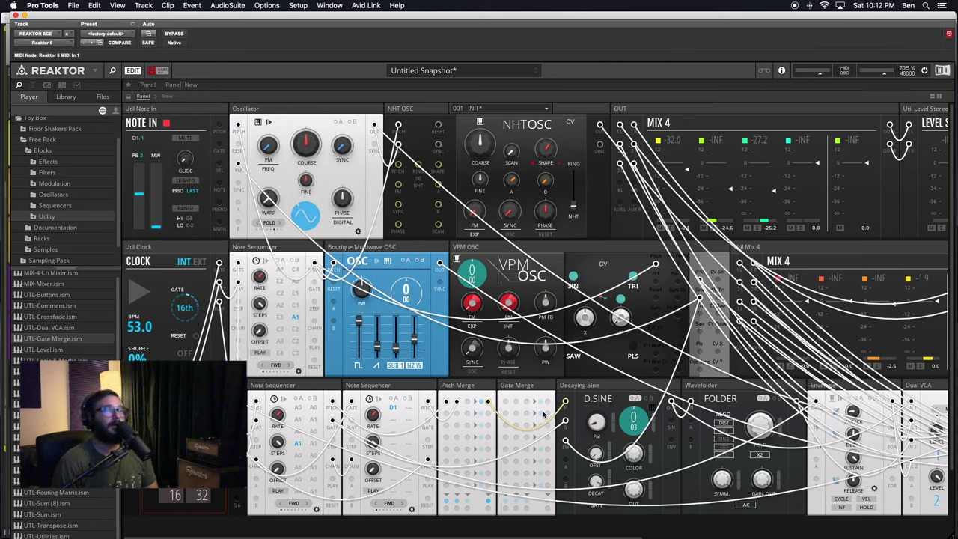
pyautogui.click(472, 385)
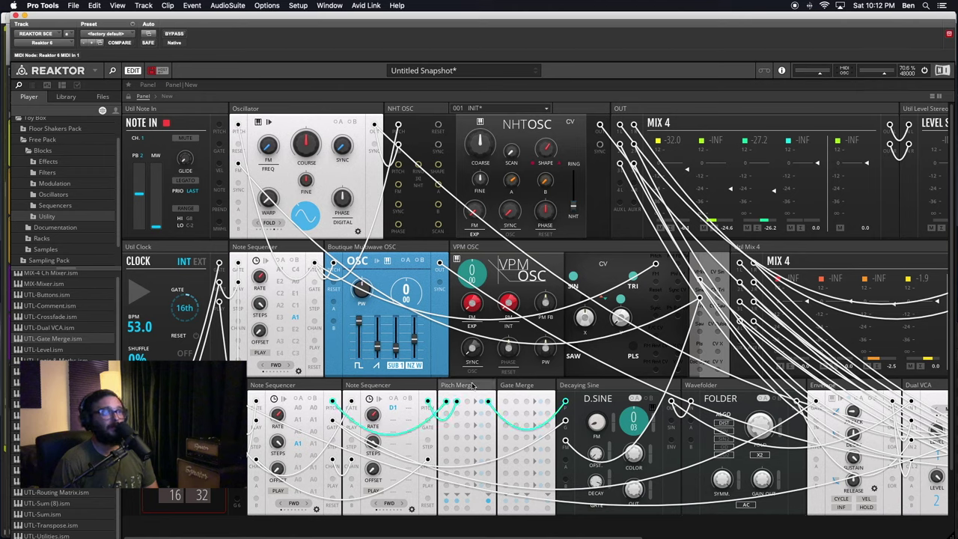
# Step: Patch both lower Note Sequencers' gate outputs into Gate Merge and its output into Decaying Sine's gate input, and check the wires
pyautogui.click(517, 398)
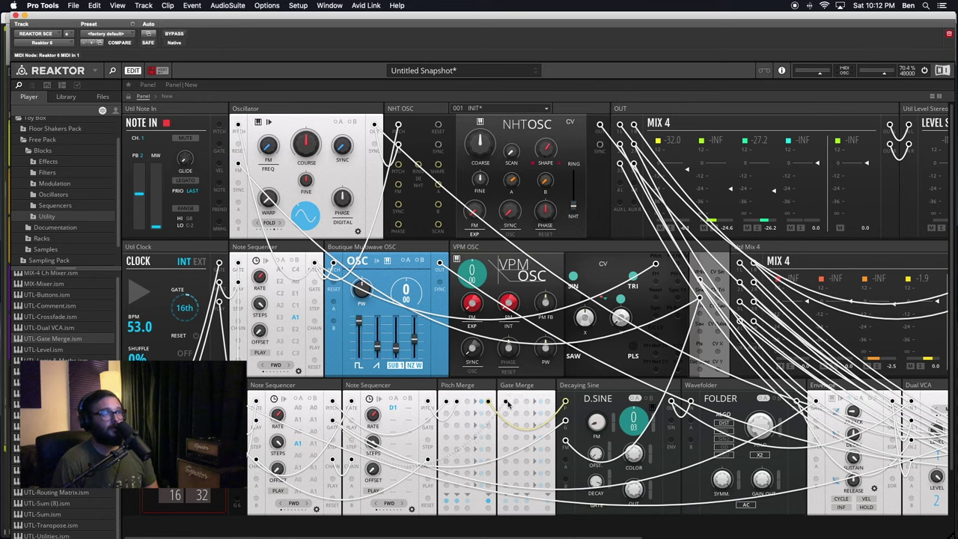
pyautogui.moveTo(508, 403); pyautogui.dragTo(516, 402)
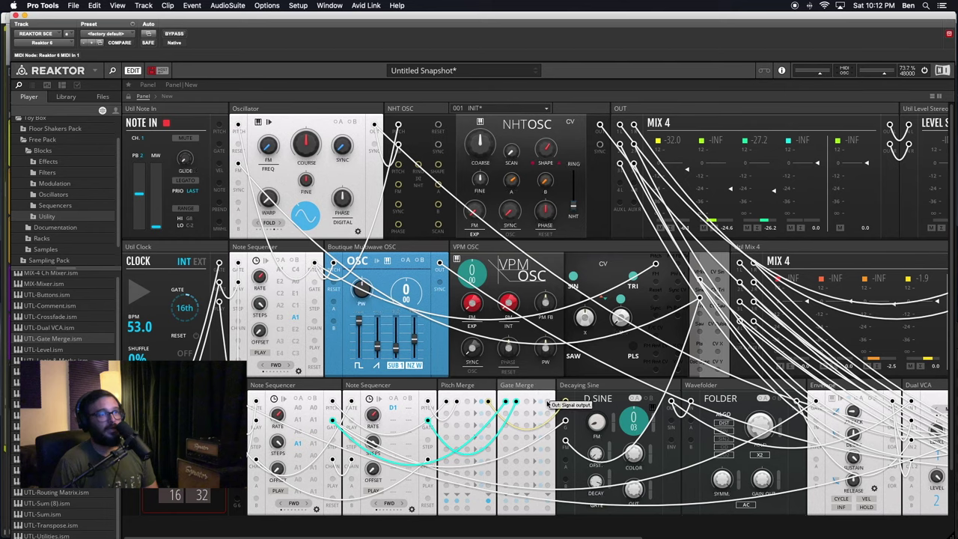
pyautogui.moveTo(547, 403); pyautogui.dragTo(565, 422)
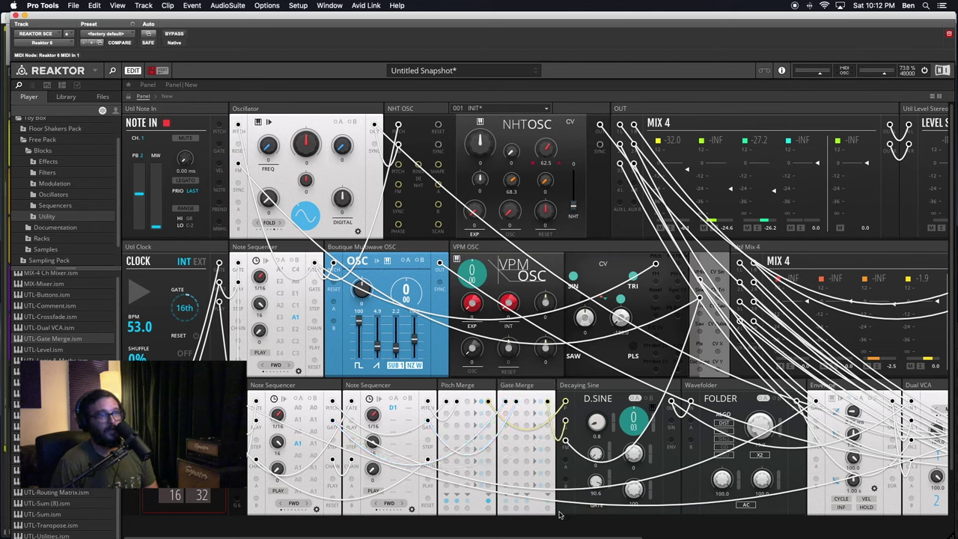
pyautogui.click(544, 388)
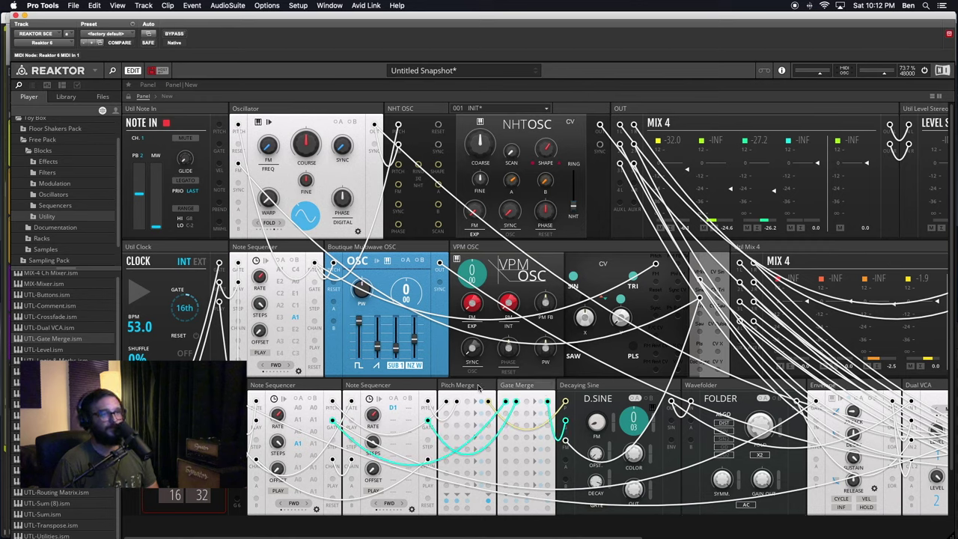
pyautogui.click(479, 387)
pyautogui.click(569, 531)
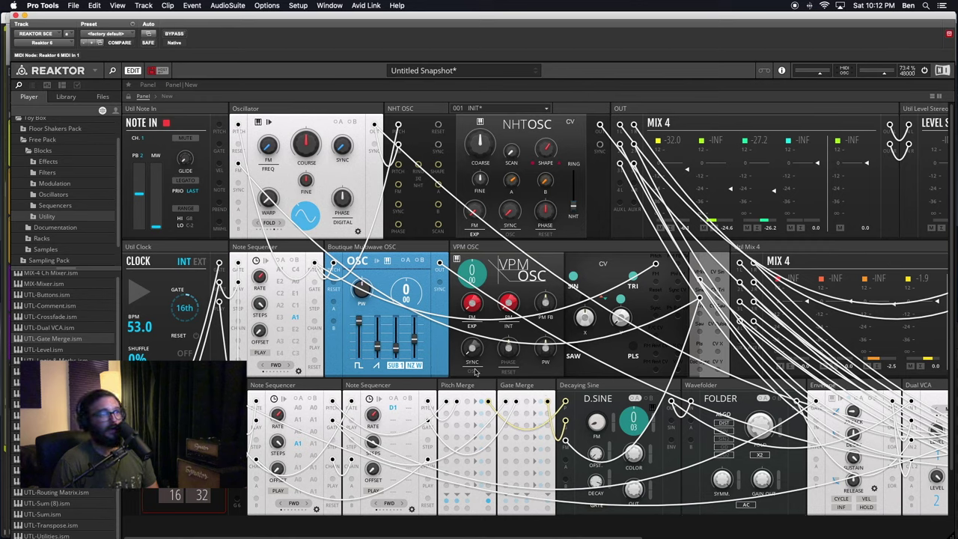
# Step: Run the clock briefly twice to audition the merged pitch and gate patch, stopping it each time
pyautogui.click(138, 294)
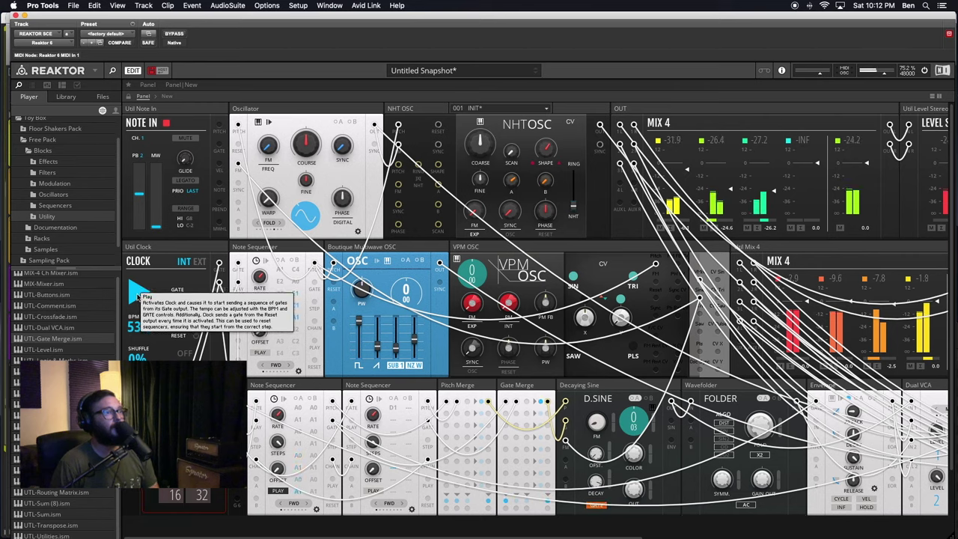
pyautogui.click(138, 297)
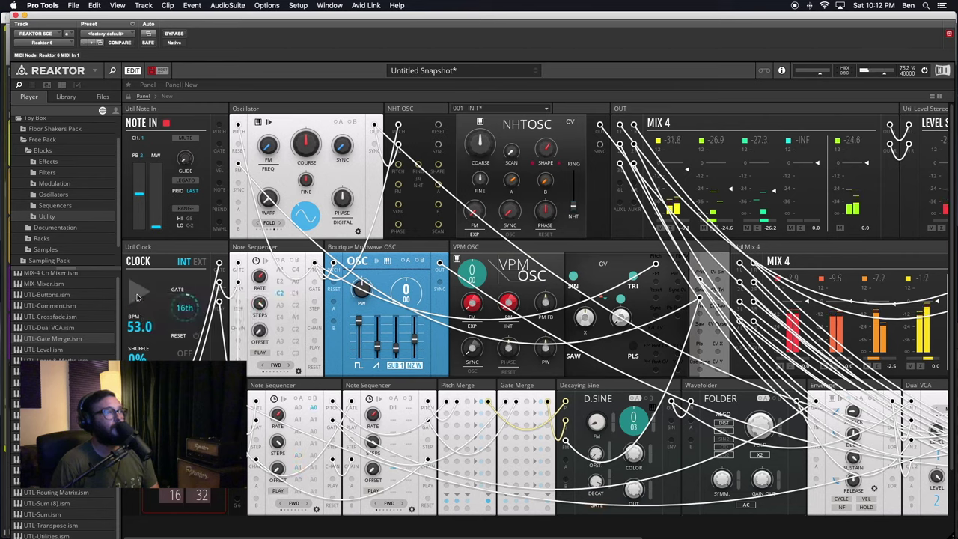
pyautogui.click(138, 297)
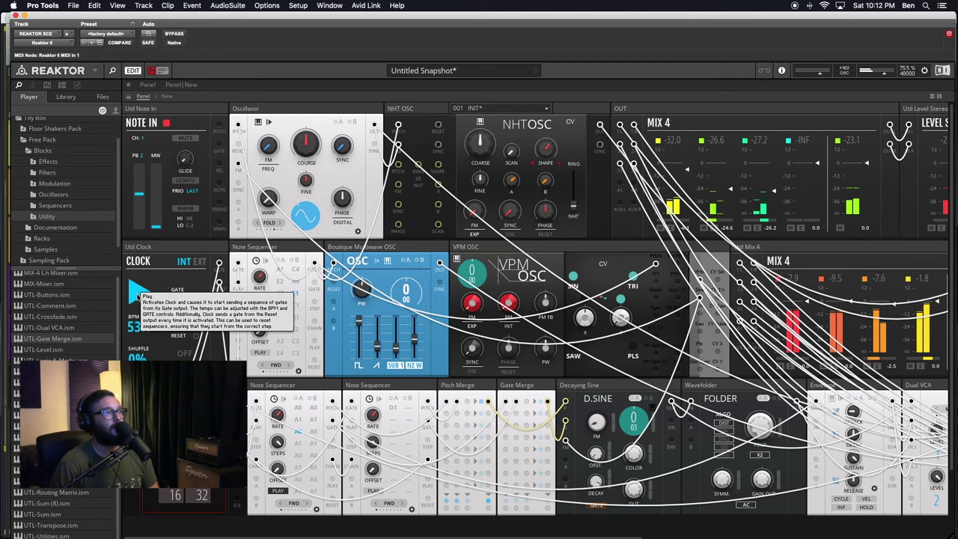
pyautogui.click(138, 297)
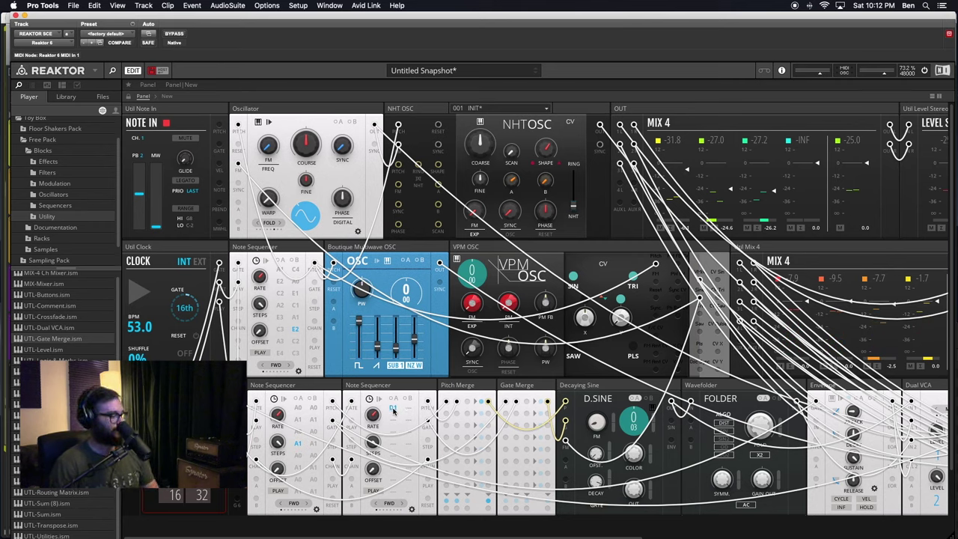
# Step: Set the steps of the second lower Note Sequencer to F1 and check the wires of both lower sequencers
pyautogui.moveTo(394, 411); pyautogui.dragTo(394, 405)
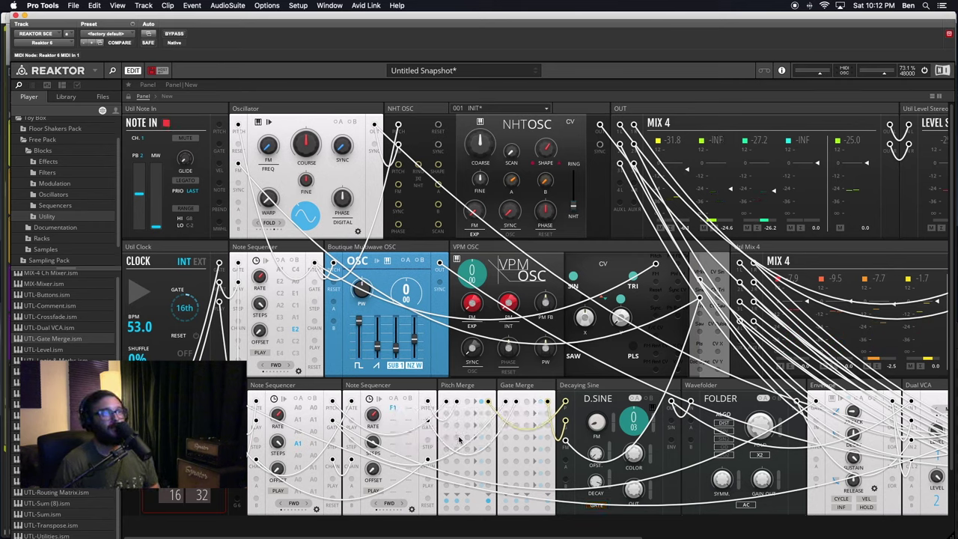
pyautogui.click(417, 388)
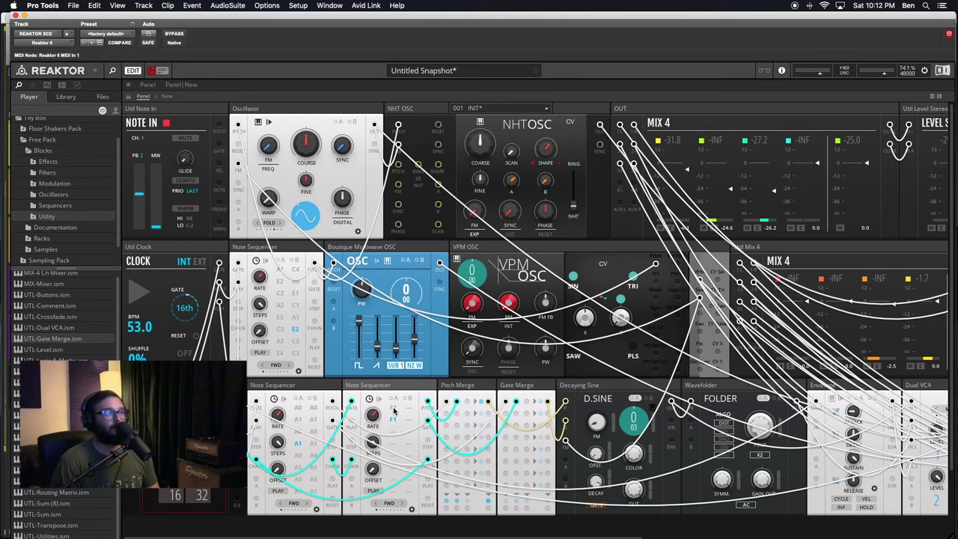
pyautogui.click(305, 386)
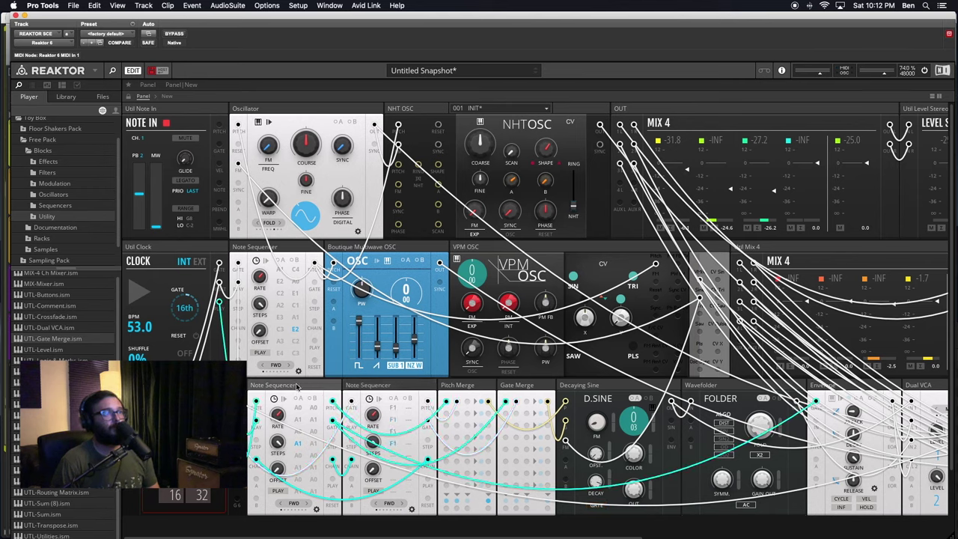
# Step: Audition the patch with the F1 steps, stop the clock, and trace the wires of both lower Note Sequencers and Pitch Merge
pyautogui.click(142, 293)
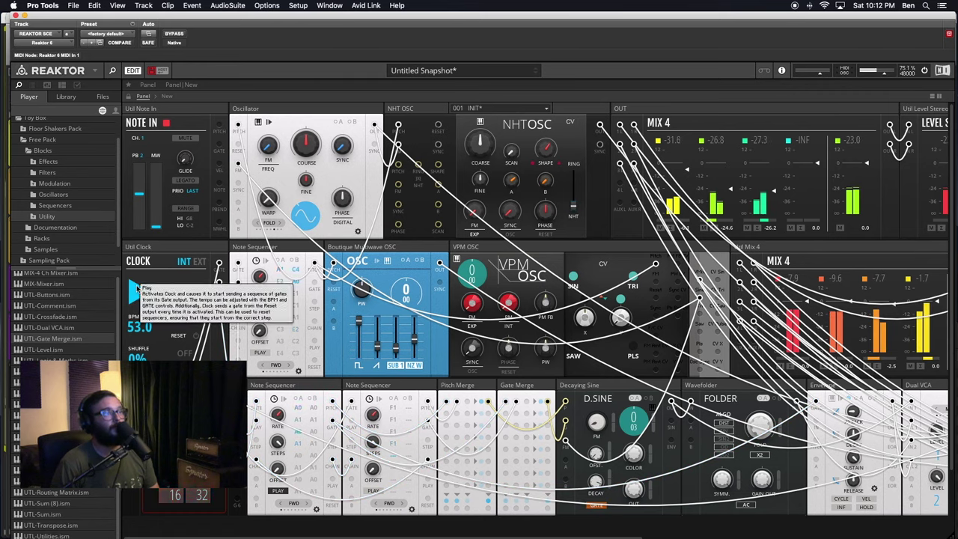
pyautogui.click(137, 289)
pyautogui.click(387, 387)
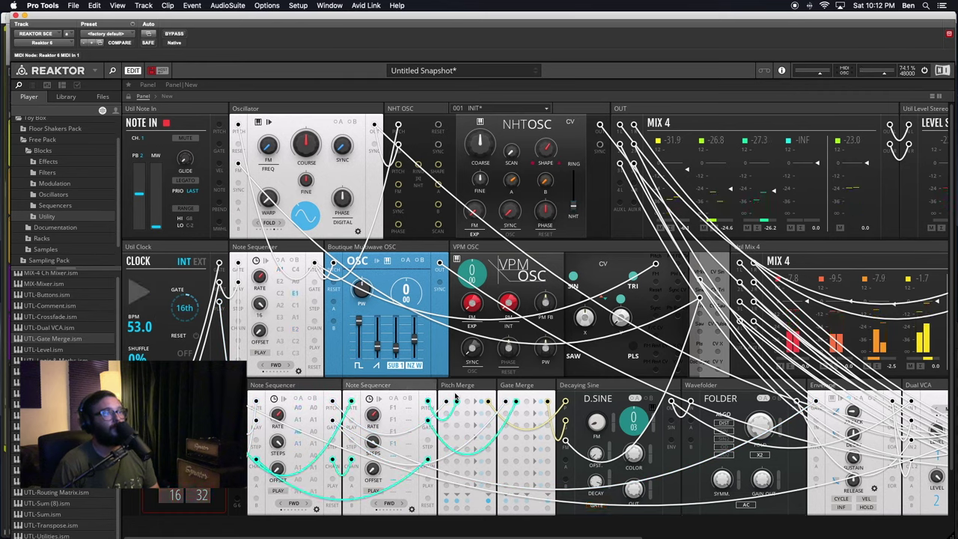
pyautogui.click(320, 389)
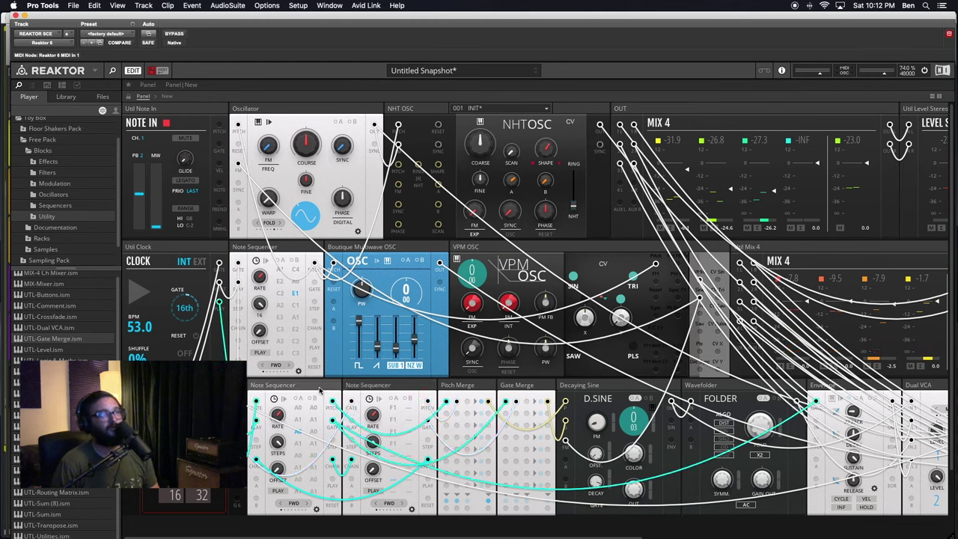
pyautogui.click(461, 385)
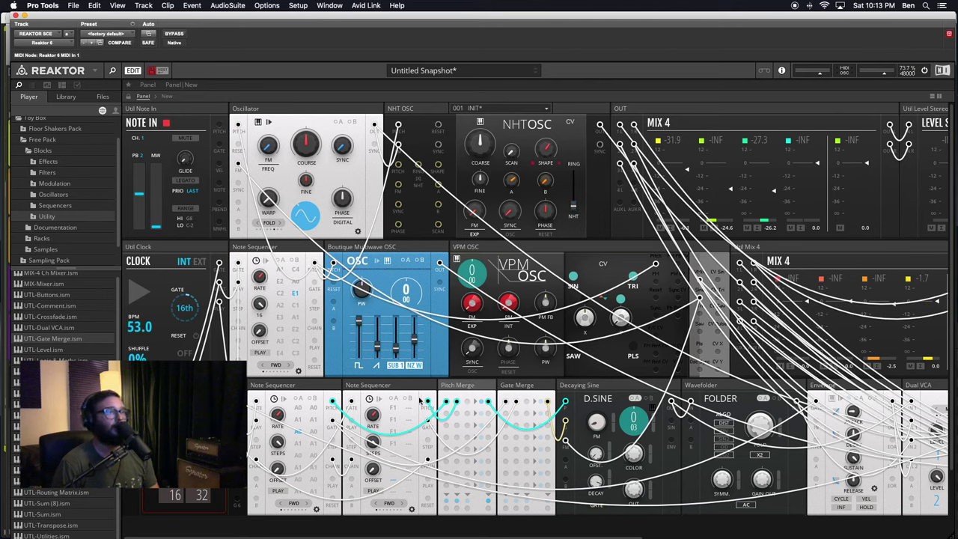
pyautogui.click(387, 385)
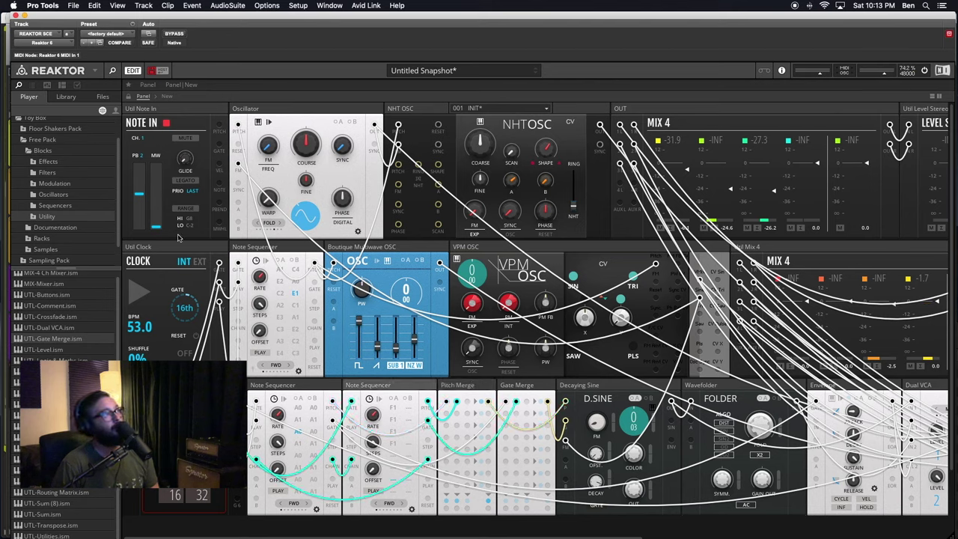
# Step: Run the clock to listen to the sequence again, stop it, and inspect both lower Note Sequencers' connections
pyautogui.click(138, 294)
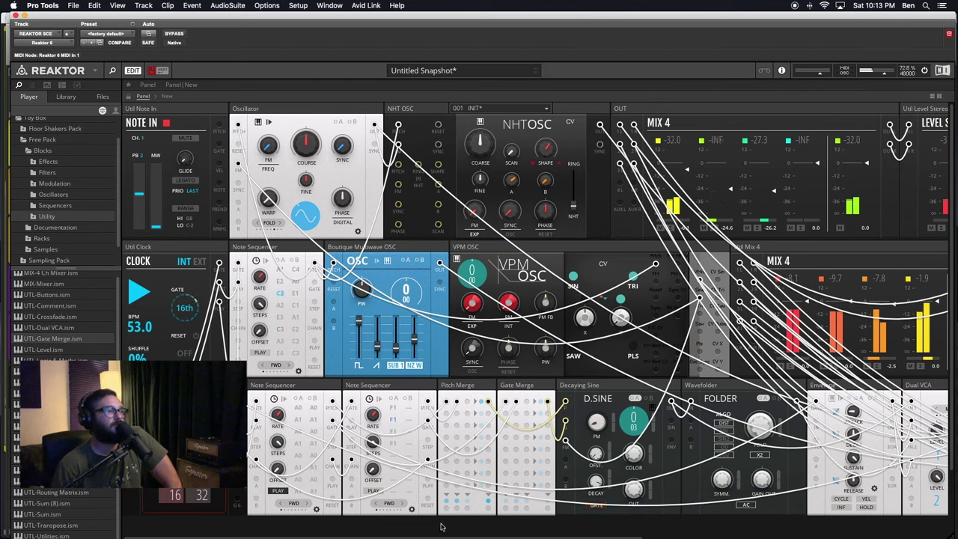
pyautogui.click(140, 297)
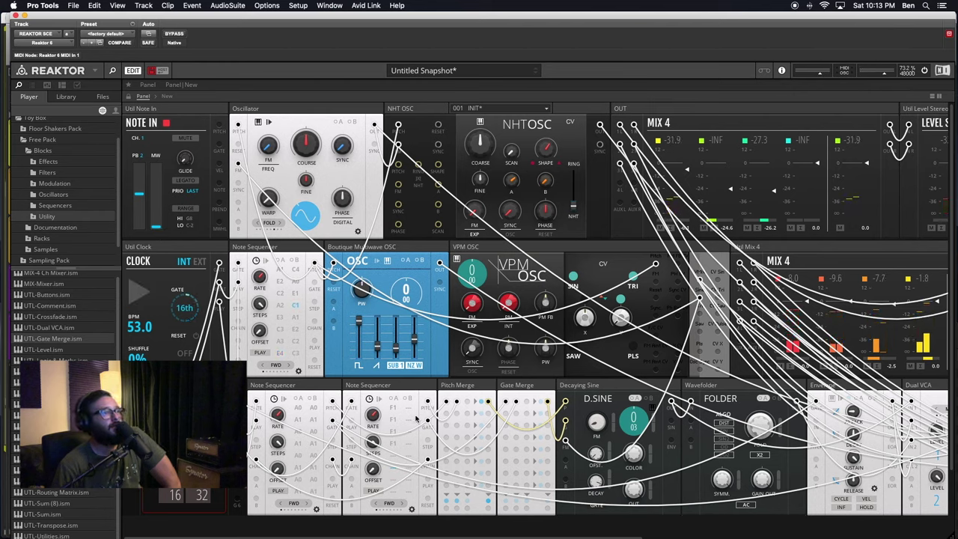
pyautogui.click(339, 406)
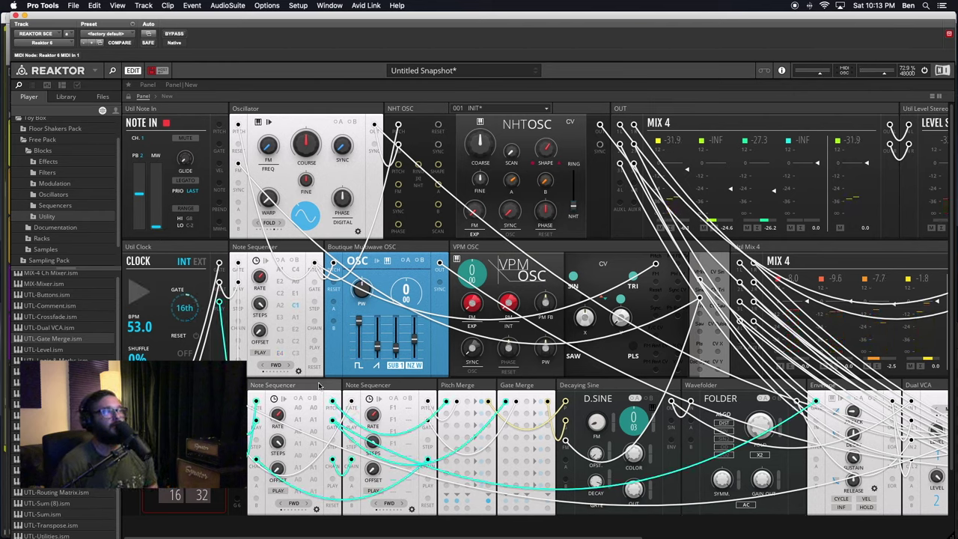
pyautogui.click(390, 387)
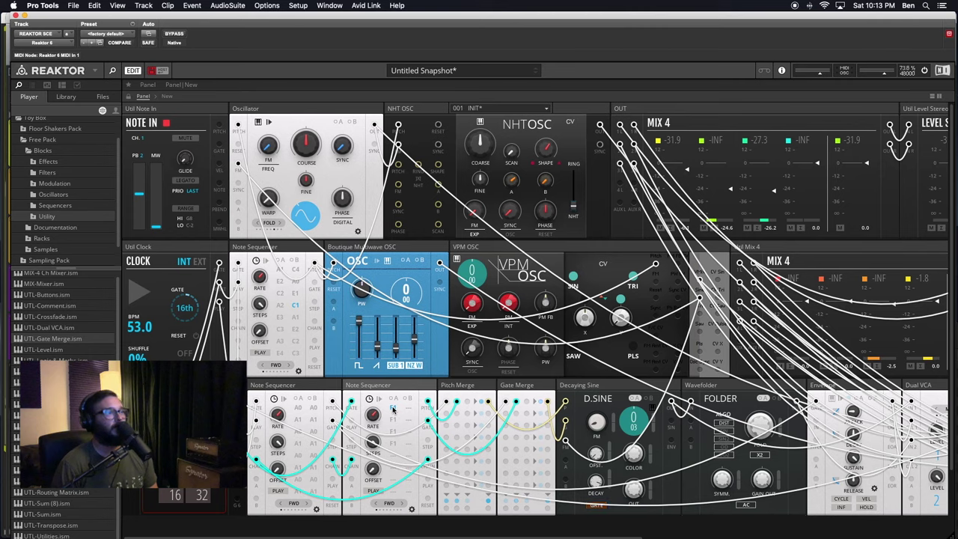
# Step: Compare the play setting and options pages of the two lower Note Sequencers, and return both to their step views
pyautogui.click(373, 491)
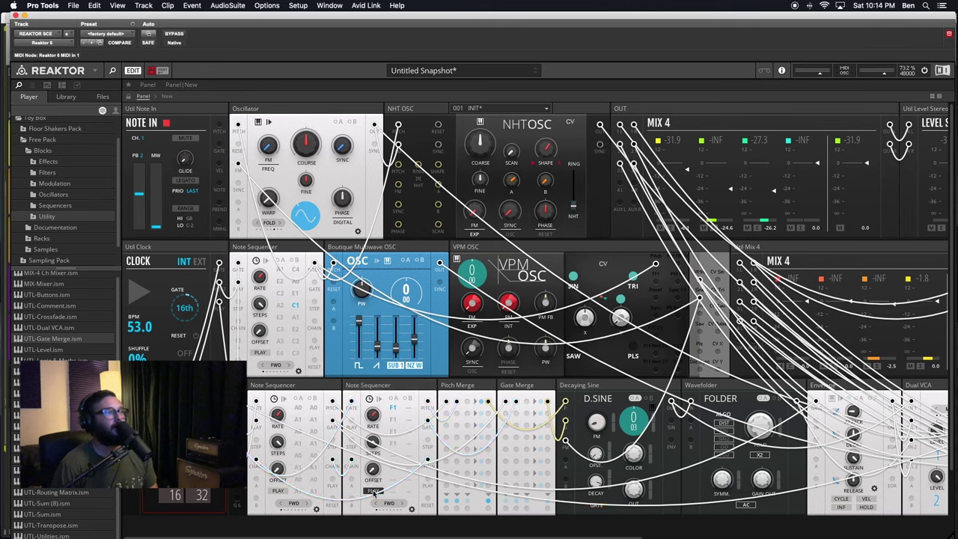
pyautogui.click(412, 510)
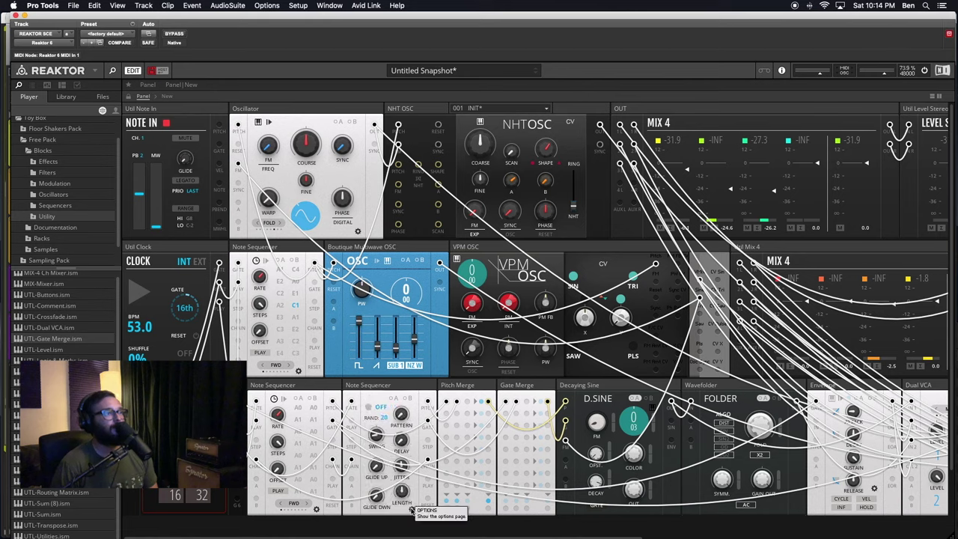
pyautogui.click(317, 510)
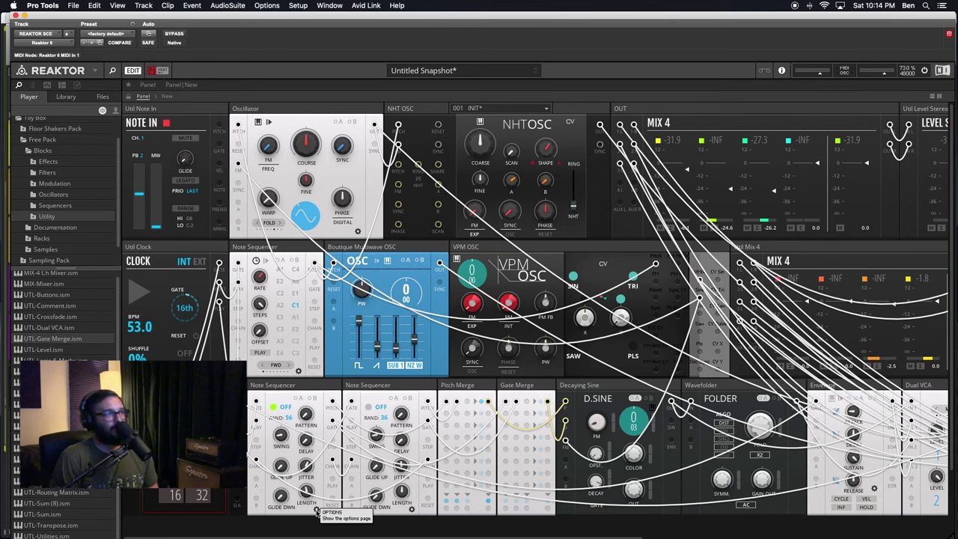
pyautogui.click(316, 510)
pyautogui.click(411, 509)
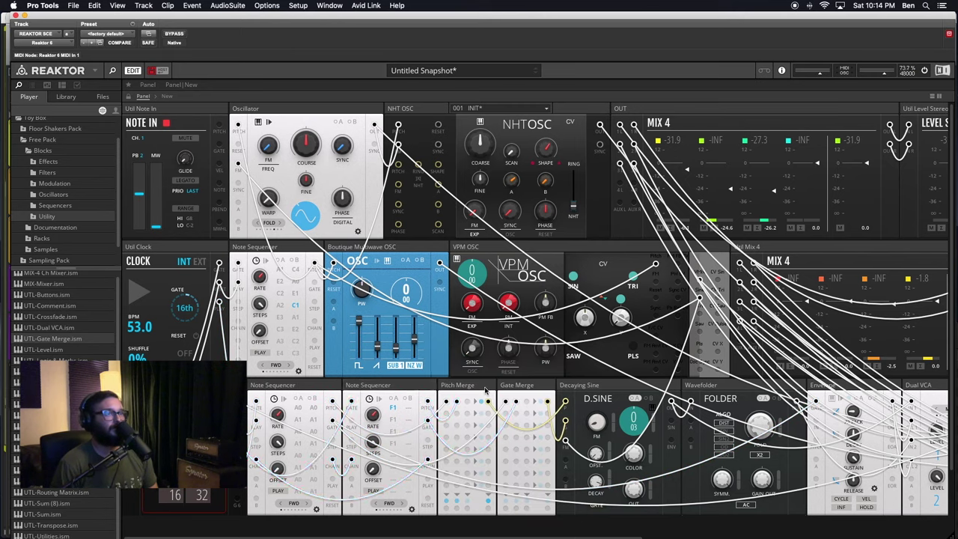
# Step: Patch Pitch Merge's last output into Decaying Sine's pitch input, and switch Pitch Merge to view A and back to view B to check it
pyautogui.moveTo(488, 509); pyautogui.dragTo(565, 404)
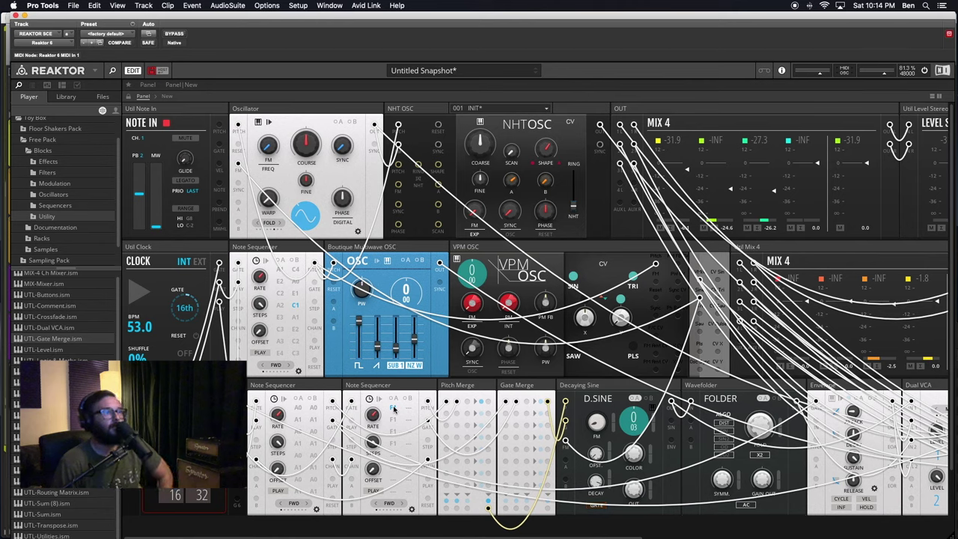
pyautogui.click(465, 384)
pyautogui.rightClick(466, 383)
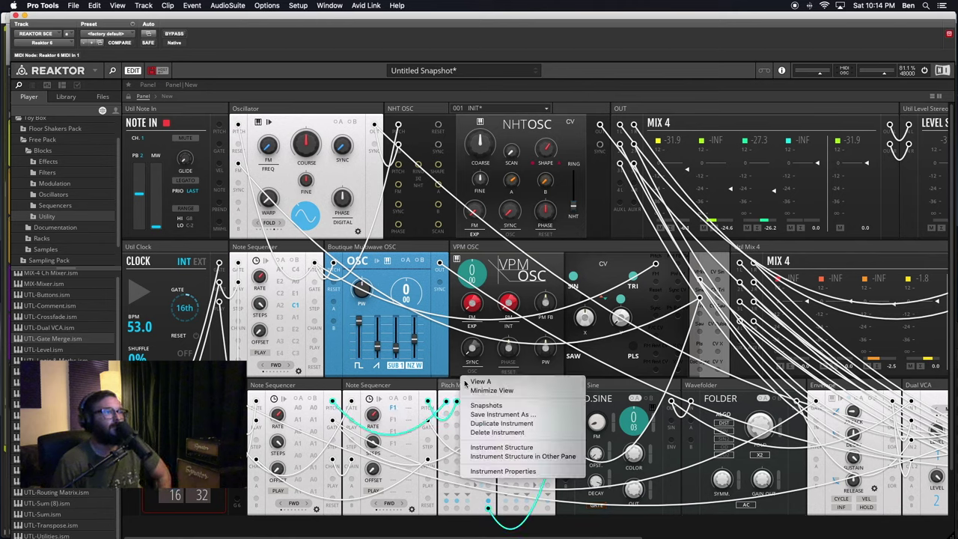
pyautogui.click(473, 390)
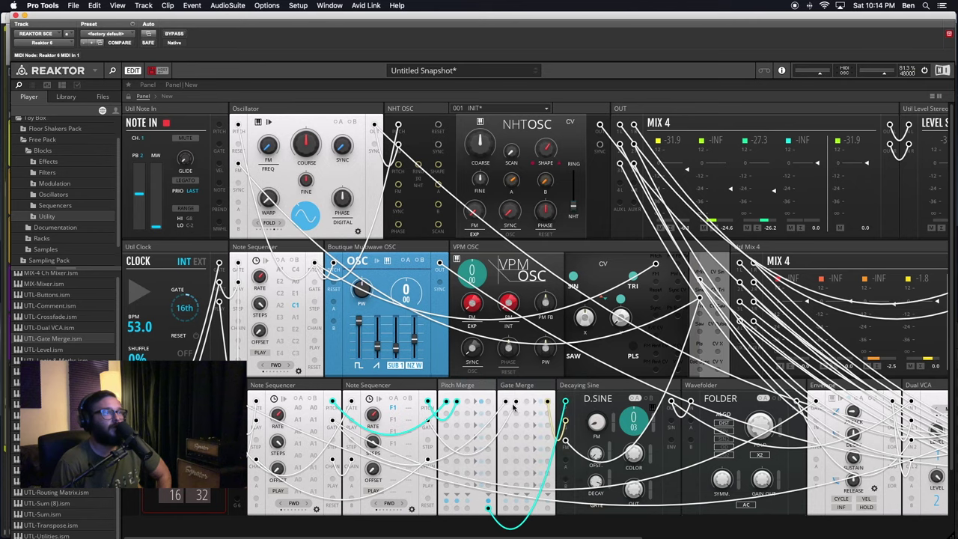
pyautogui.rightClick(462, 386)
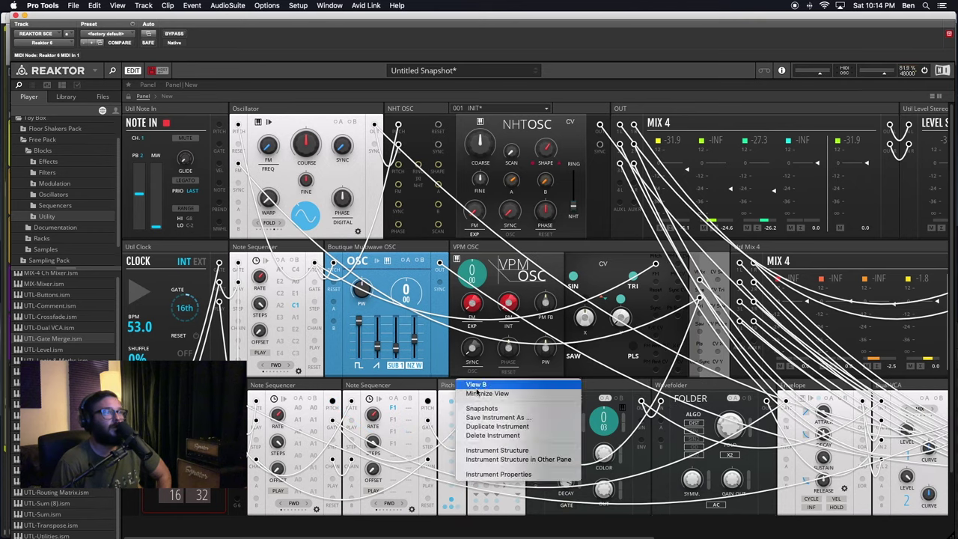
pyautogui.click(458, 392)
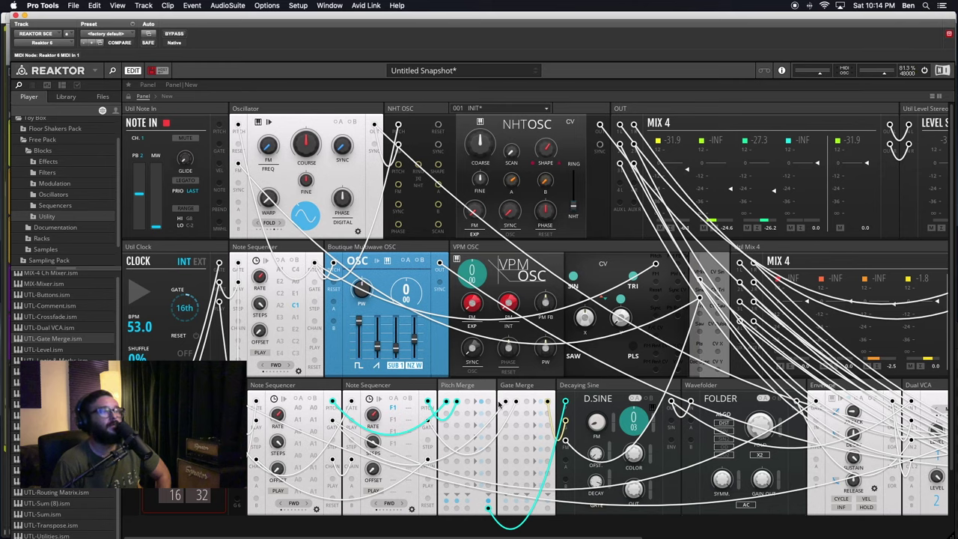
pyautogui.click(470, 525)
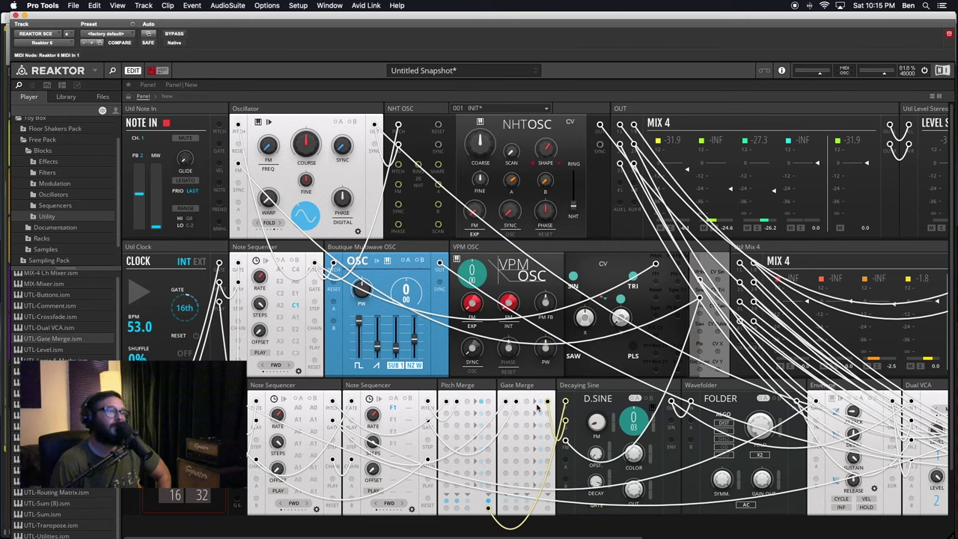
pyautogui.click(473, 388)
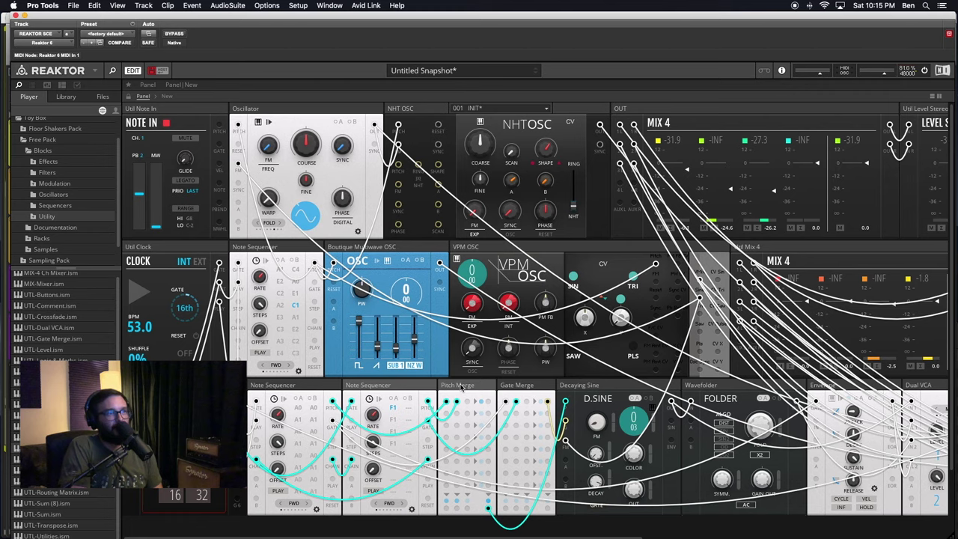
# Step: Run the clock to listen, examine the first lower Note Sequencer's internal structure, and return to the panel view to trace its wires
pyautogui.click(142, 296)
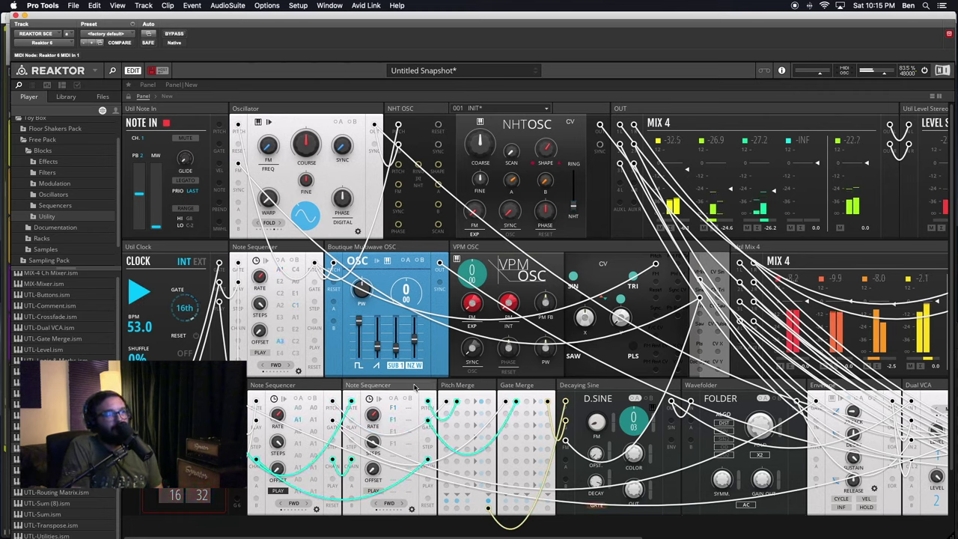
pyautogui.moveTo(428, 387)
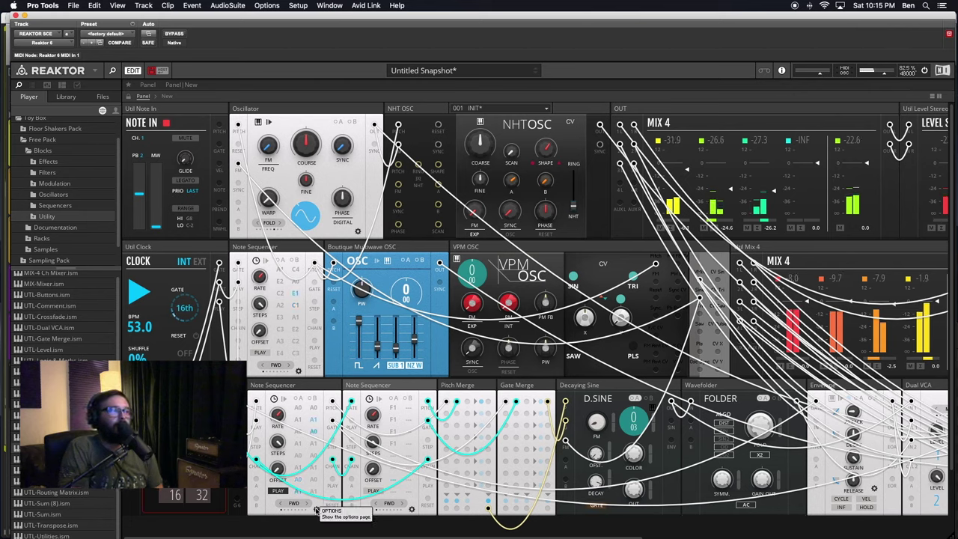
pyautogui.rightClick(311, 384)
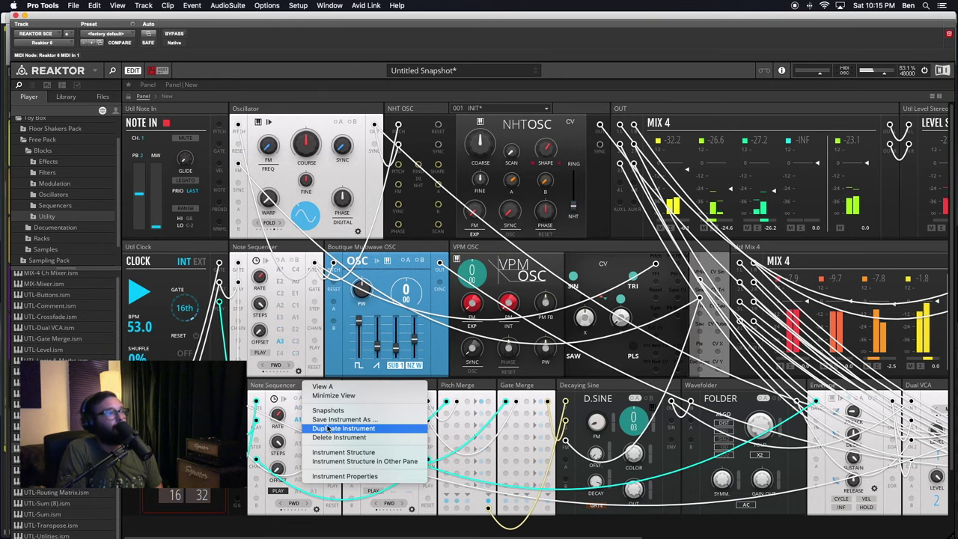
pyautogui.click(337, 453)
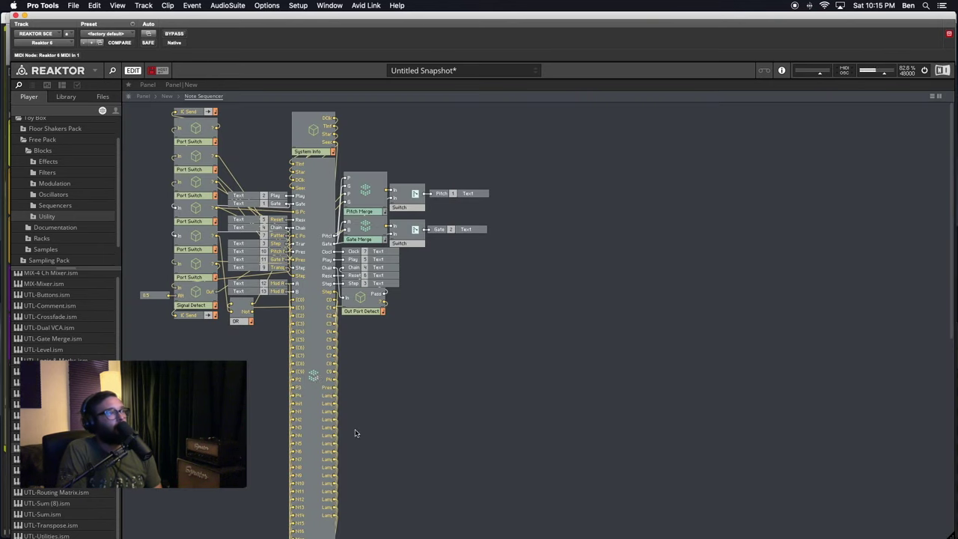
pyautogui.scroll(-3, 311, 336)
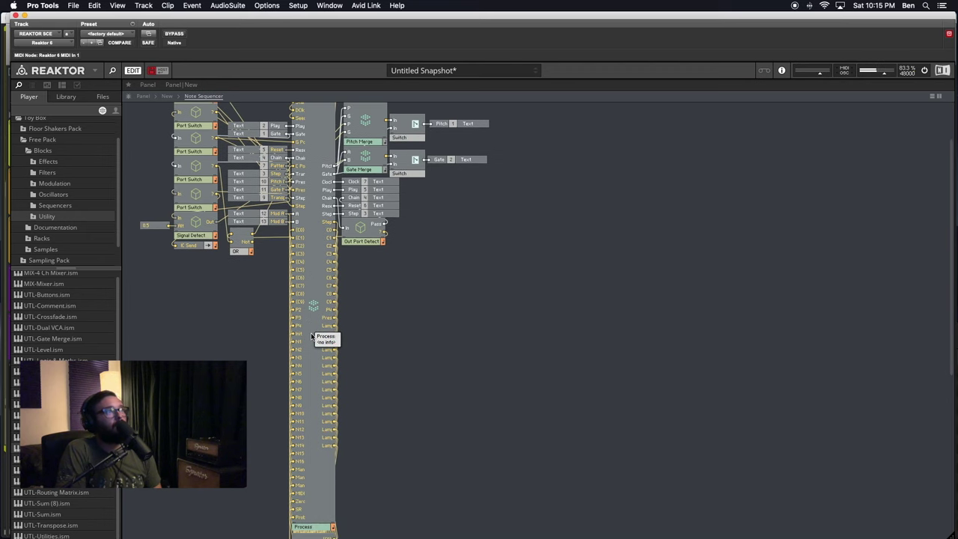
pyautogui.scroll(3, 311, 336)
pyautogui.scroll(1, 311, 336)
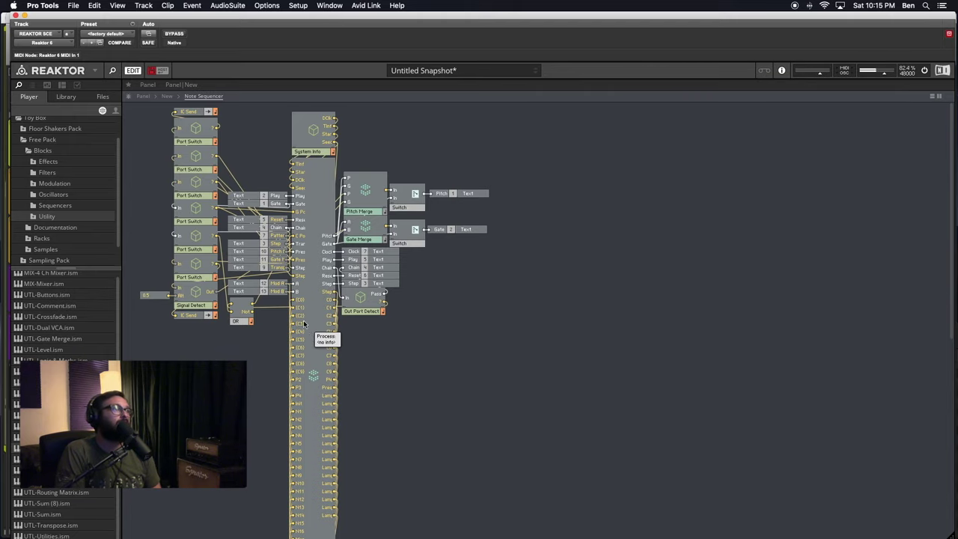
pyautogui.click(167, 96)
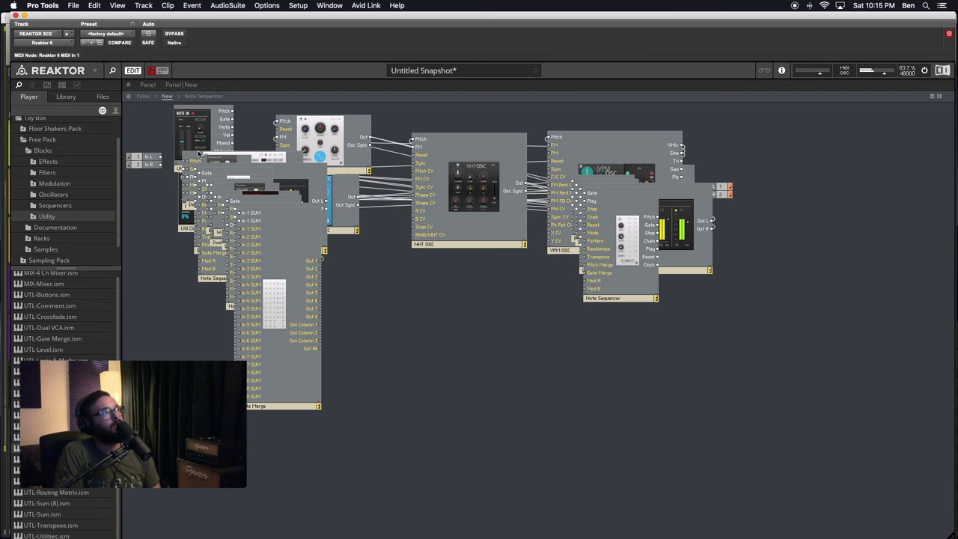
pyautogui.click(142, 95)
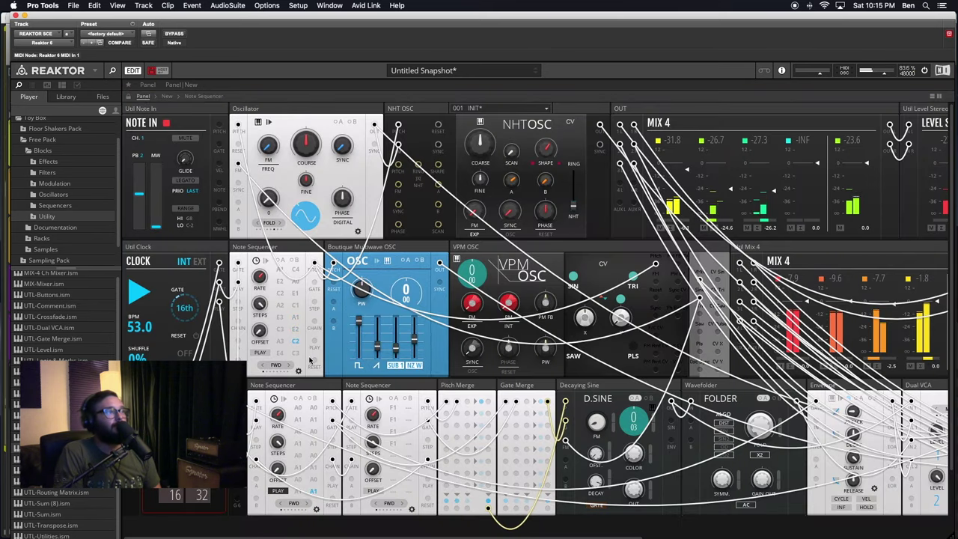
pyautogui.click(327, 382)
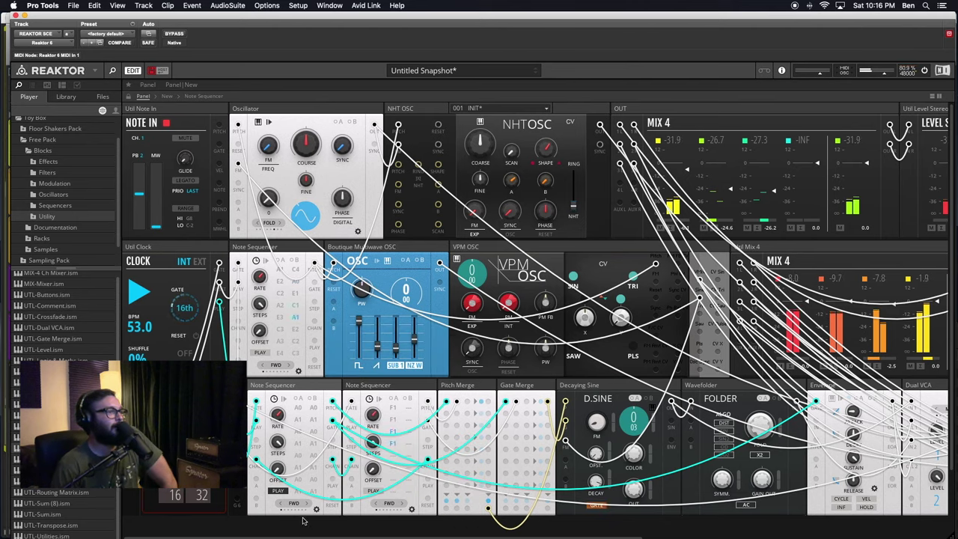
# Step: Try the play setting on both lower Note Sequencers, and delete the Clock wire feeding the second one
pyautogui.click(372, 491)
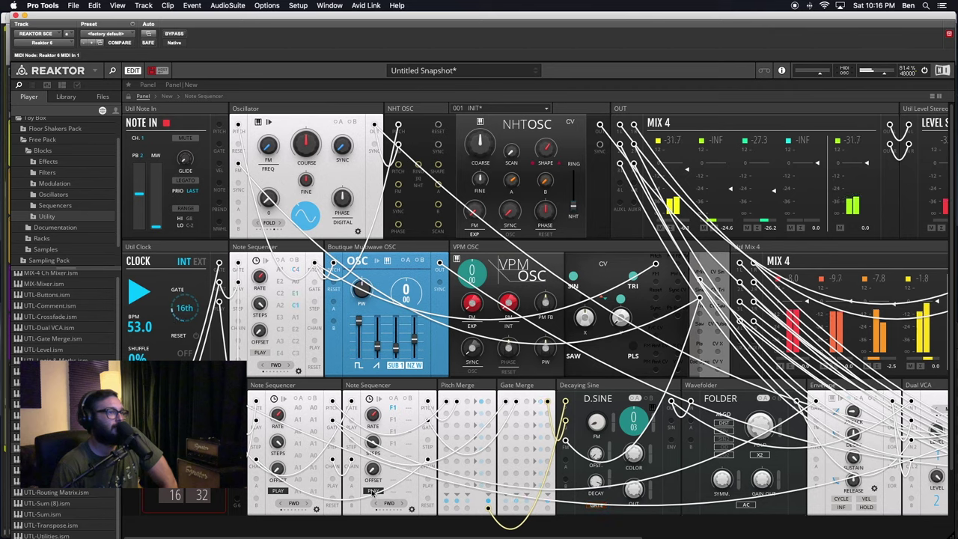
pyautogui.click(279, 490)
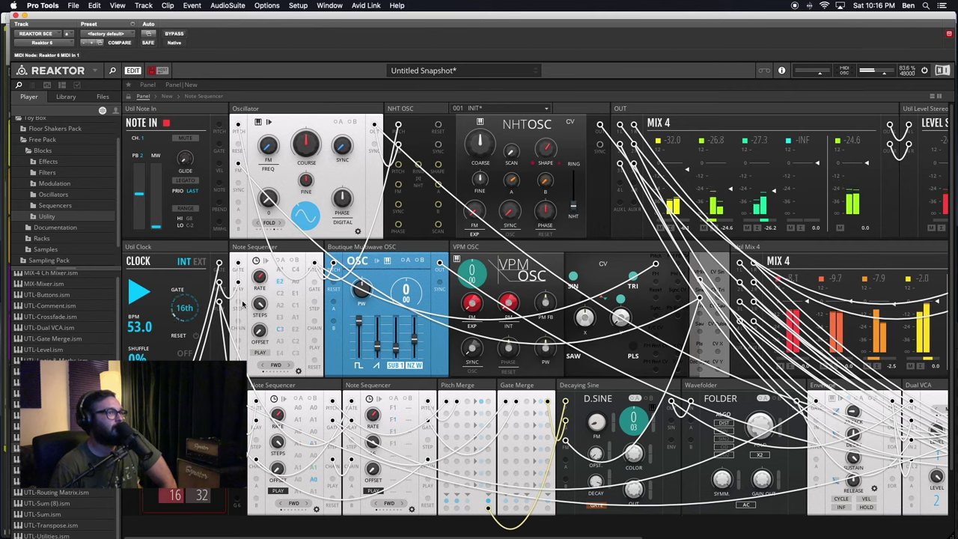
pyautogui.rightClick(351, 422)
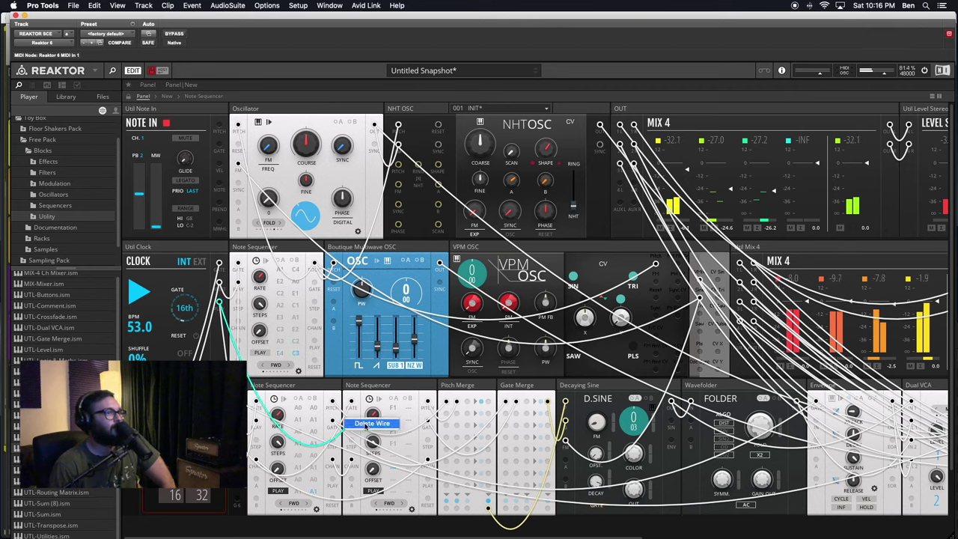
pyautogui.click(366, 425)
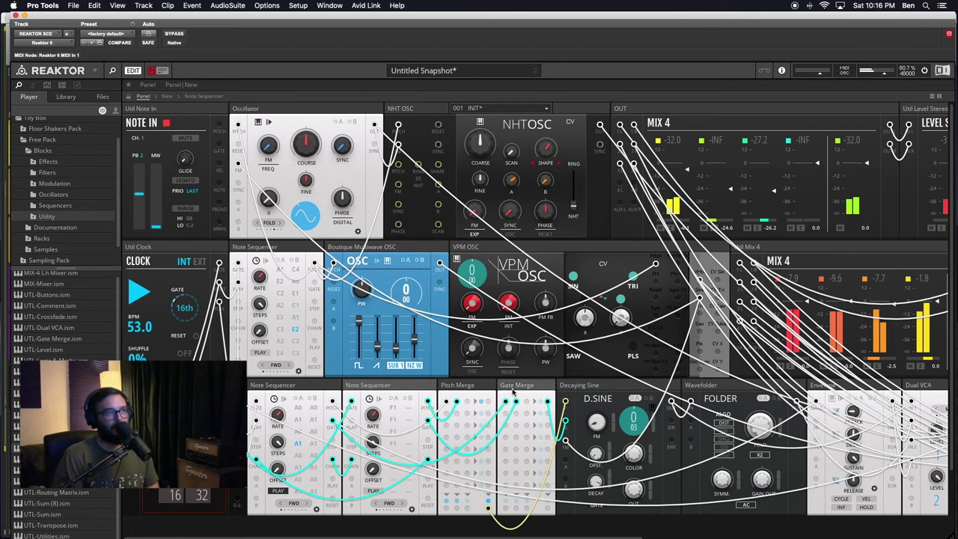
# Step: Delete the second lower Note Sequencer, Pitch Merge and Gate Merge, and patch the remaining sequencer's pitch and gate into Decaying Sine
pyautogui.rightClick(473, 389)
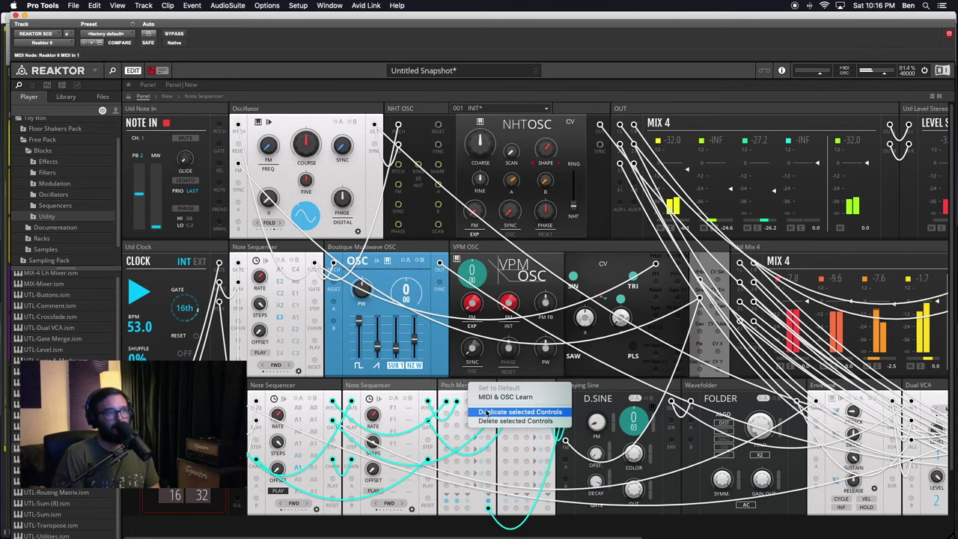
pyautogui.click(496, 422)
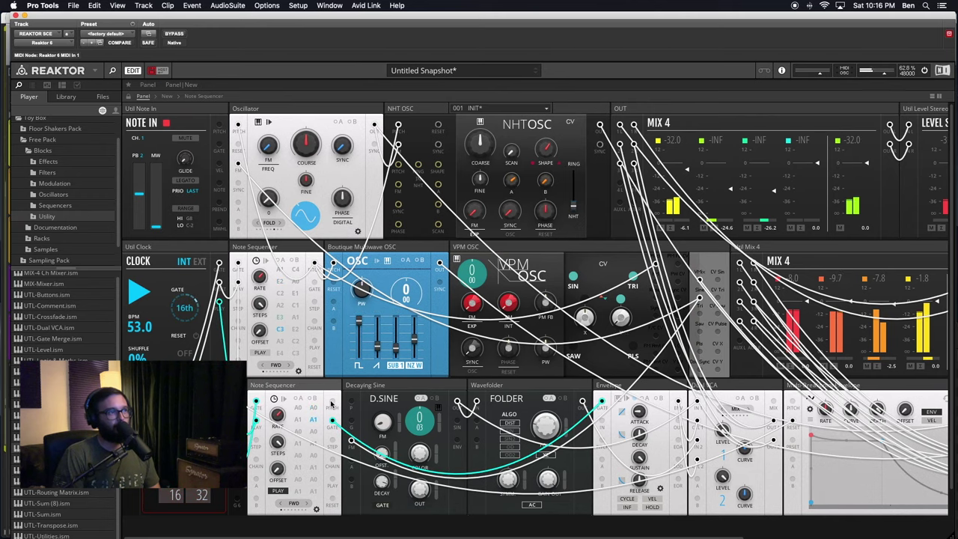
pyautogui.moveTo(332, 402); pyautogui.dragTo(351, 422)
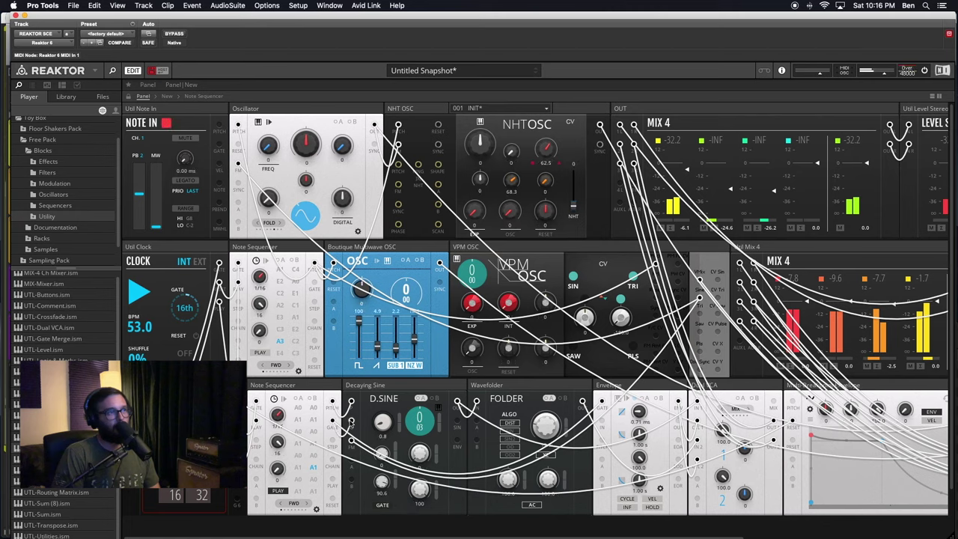
# Step: Set the lower Note Sequencer to pattern 2, record D1 and D2 notes into its steps, and stop the clock
pyautogui.click(316, 509)
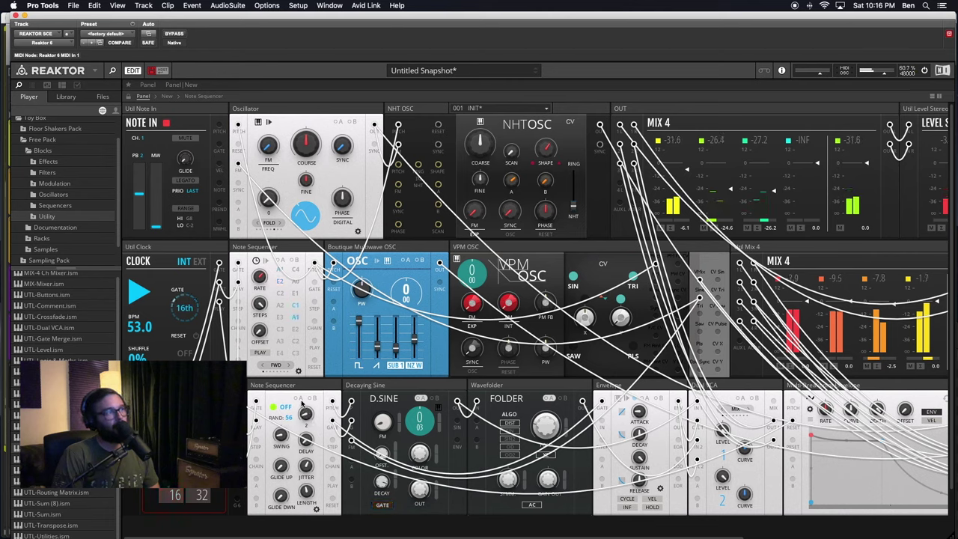
pyautogui.click(316, 510)
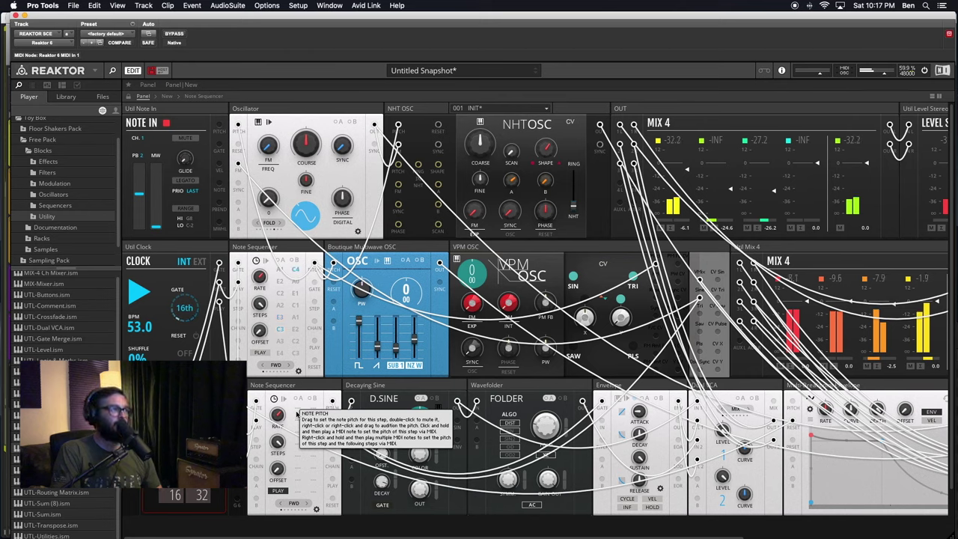
pyautogui.press('space')
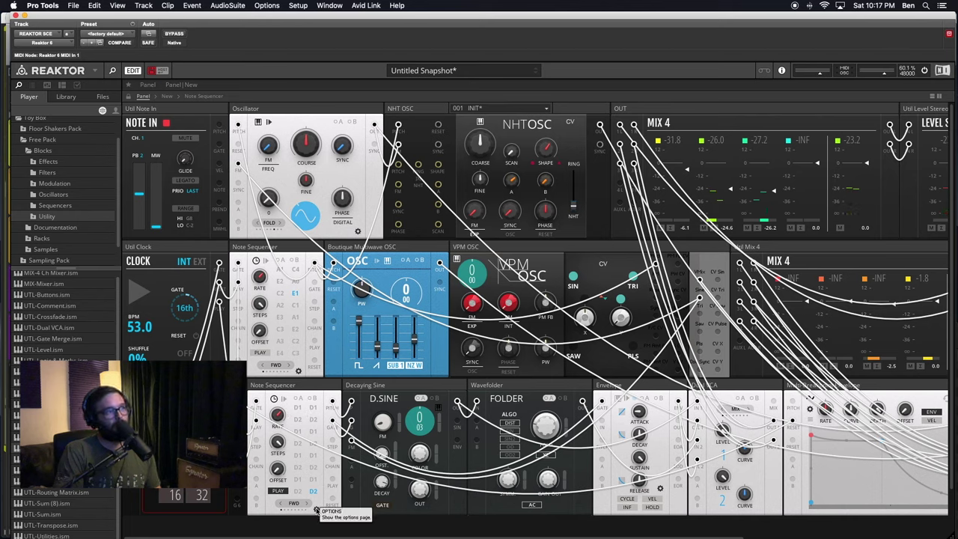
# Step: Set the lower Note Sequencer's pattern to 2 and record C1 and C2 notes into its empty steps over MIDI
pyautogui.click(316, 510)
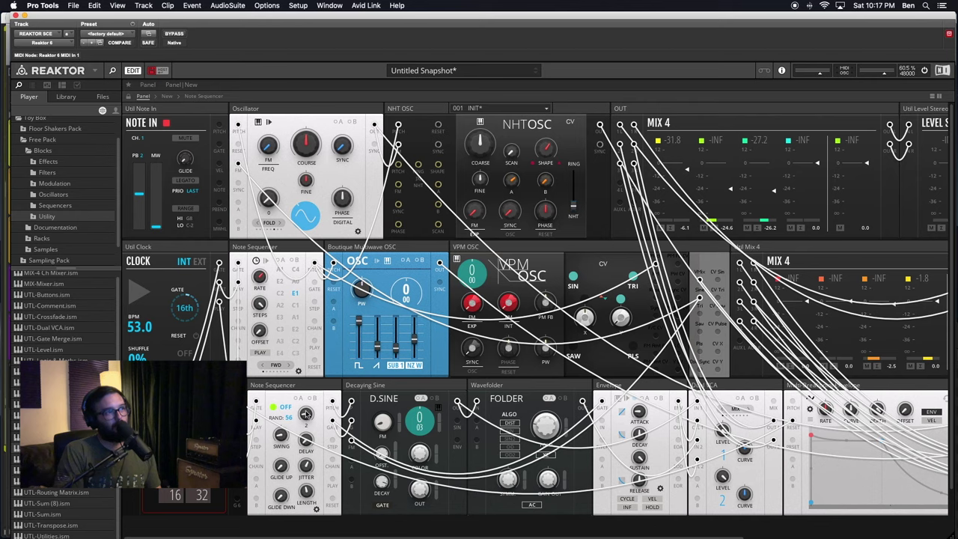
pyautogui.click(316, 510)
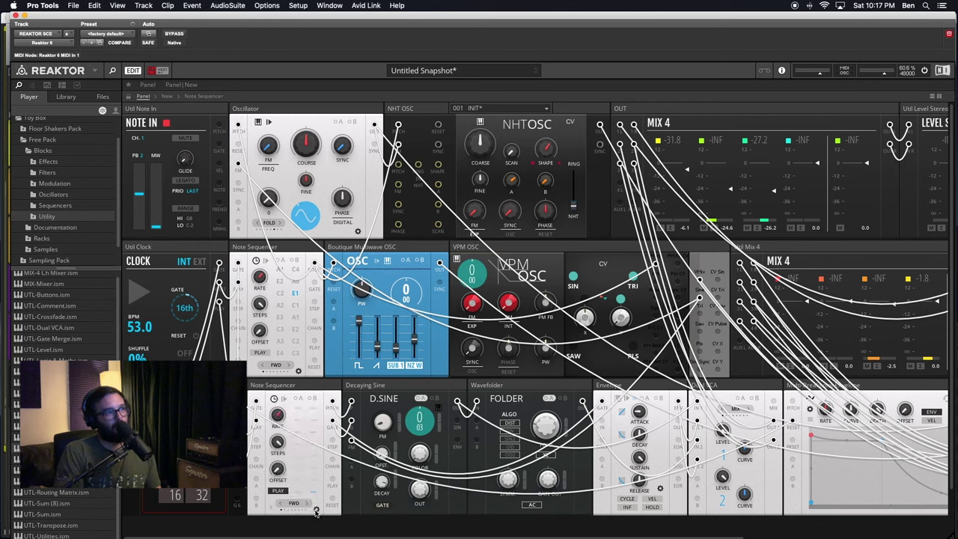
pyautogui.rightClick(297, 409)
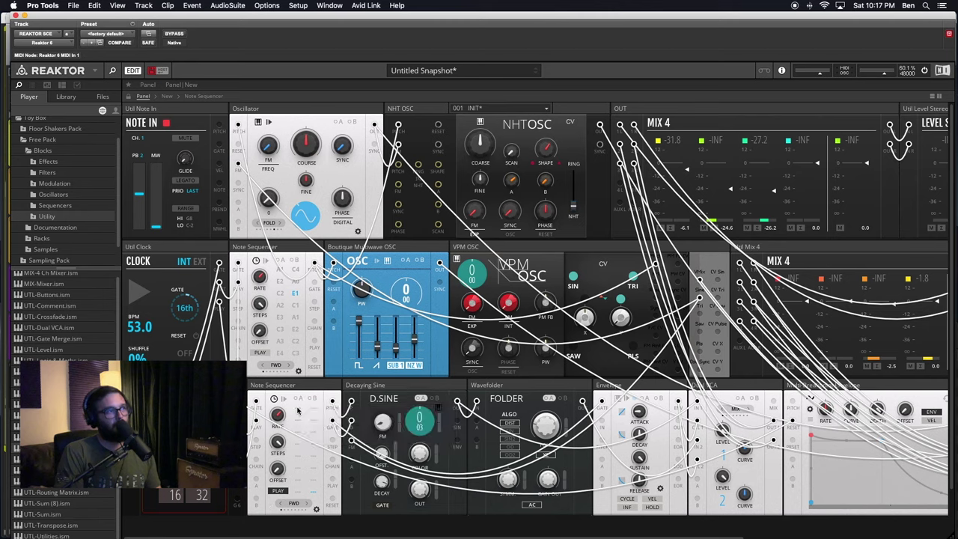
pyautogui.rightClick(297, 410)
pyautogui.rightClick(297, 409)
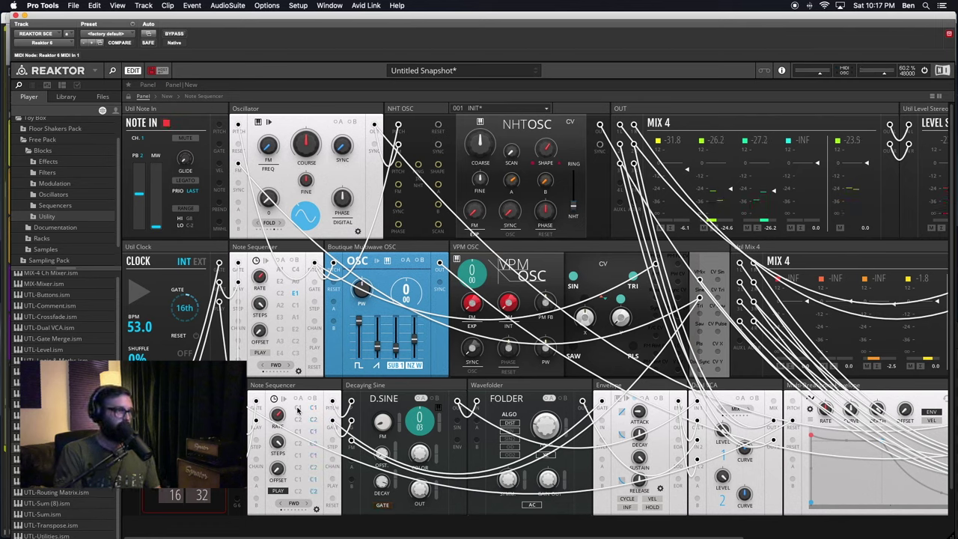
# Step: Set the lower Note Sequencer's pattern to 3 and record F0 and F1 notes into its steps over MIDI
pyautogui.click(317, 512)
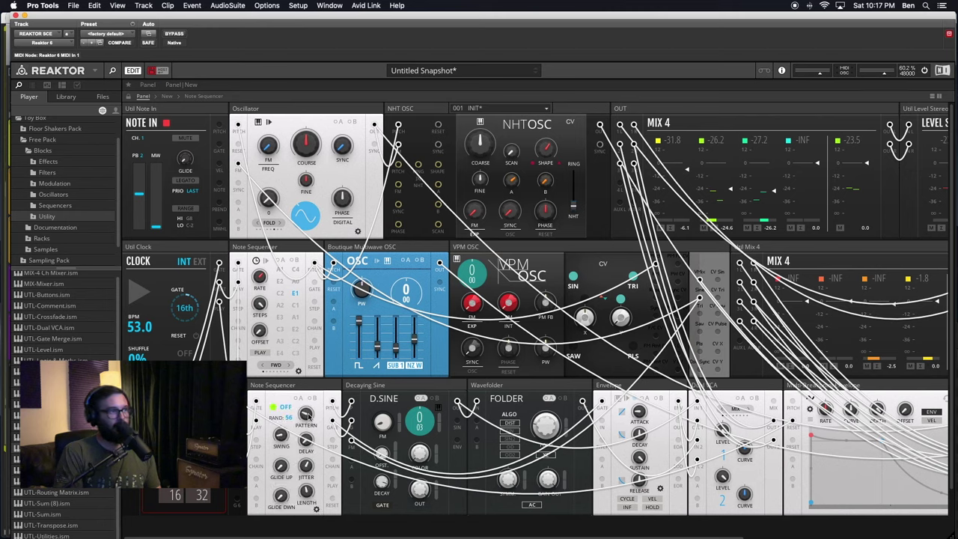
pyautogui.moveTo(308, 417); pyautogui.dragTo(305, 407)
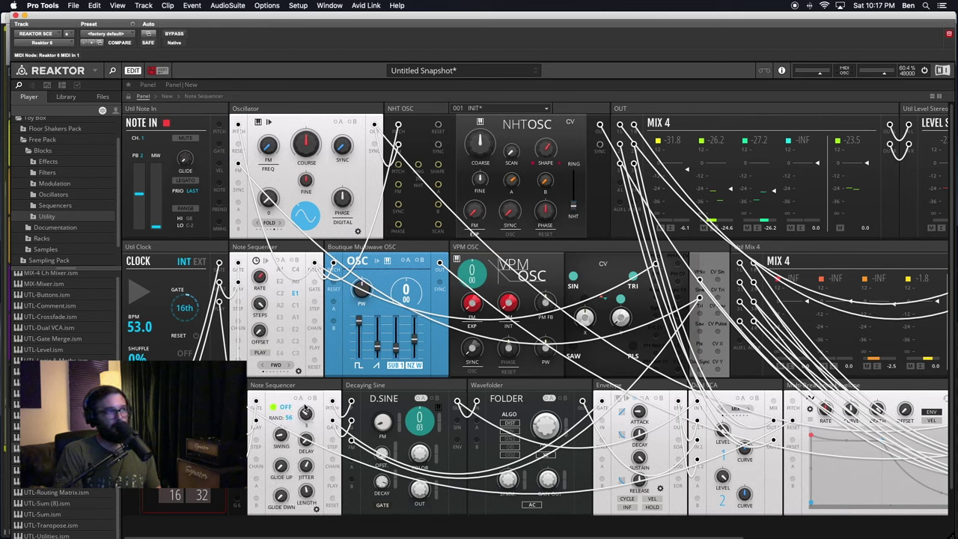
pyautogui.click(317, 510)
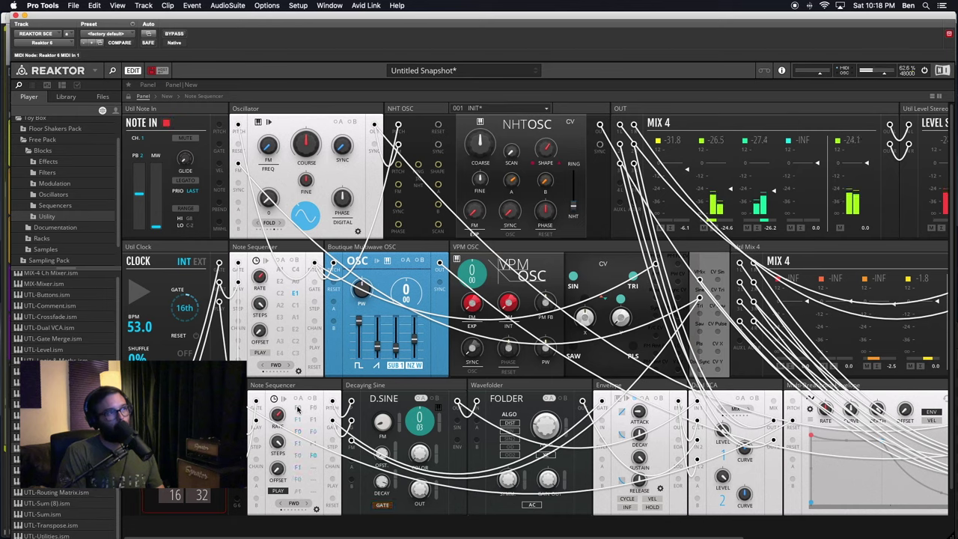
# Step: Check the lower Note Sequencer's pattern of A notes, and re-record pattern 2 with C0, C1 and C2 notes over MIDI
pyautogui.click(316, 509)
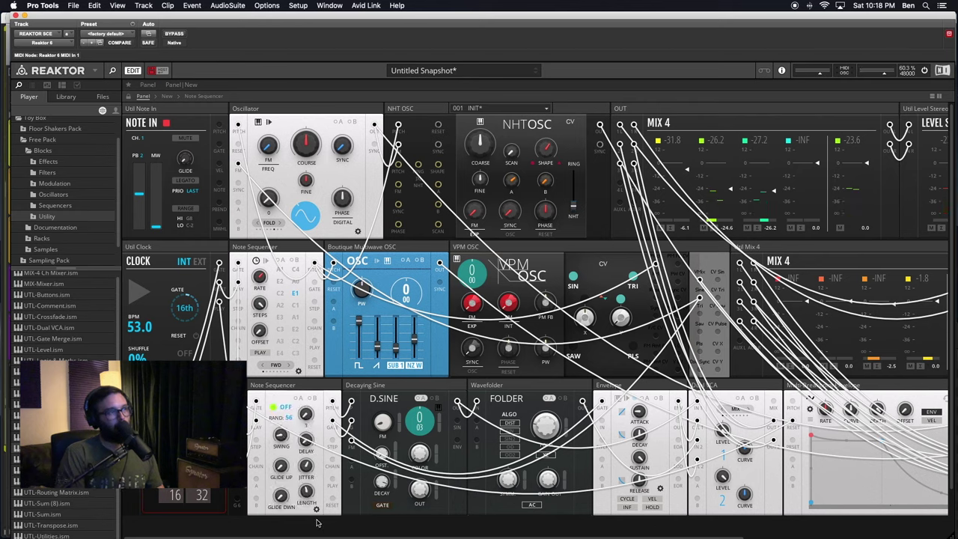
pyautogui.click(316, 510)
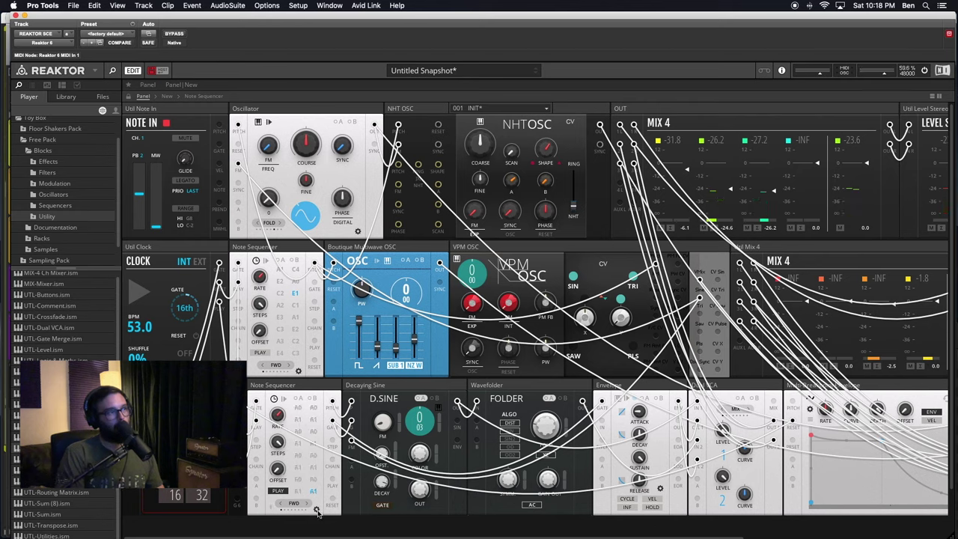
pyautogui.click(316, 509)
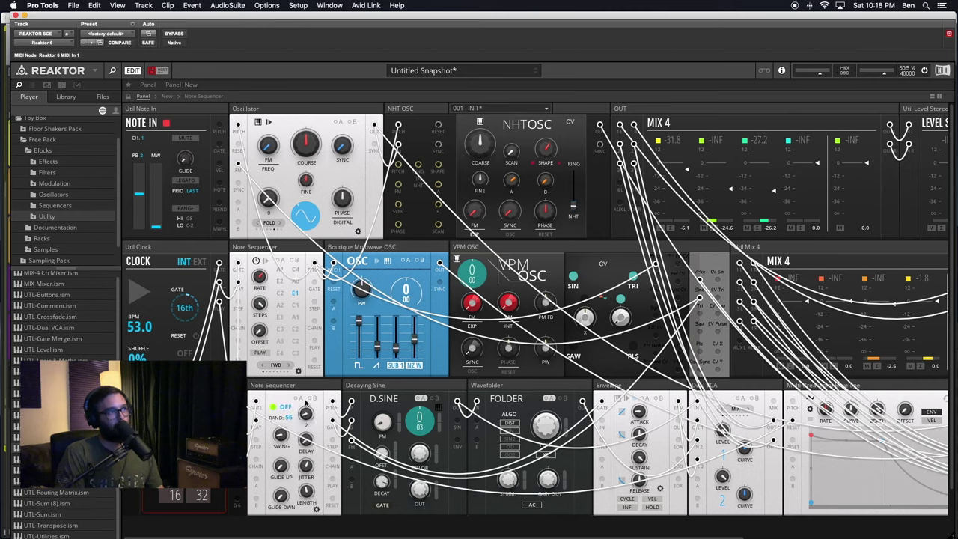
pyautogui.click(317, 509)
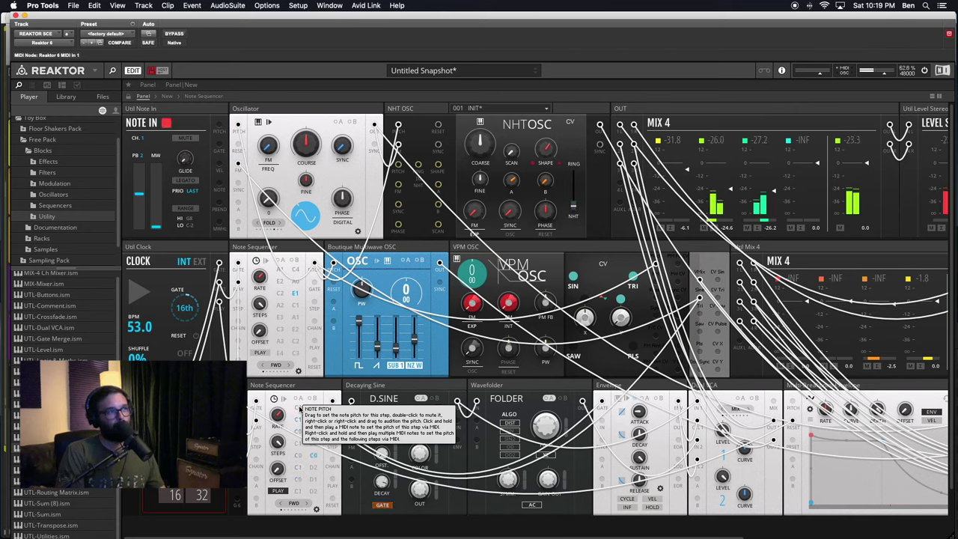
# Step: Re-record the lower Note Sequencer's pattern 3 with F0 and F1 notes, and switch back to the pattern of A notes
pyautogui.click(317, 509)
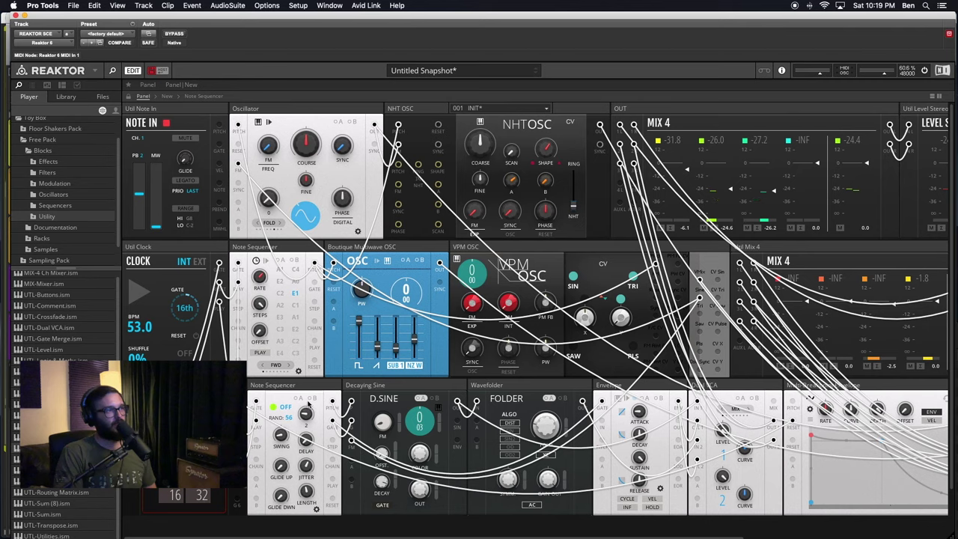
pyautogui.moveTo(308, 404); pyautogui.dragTo(307, 399)
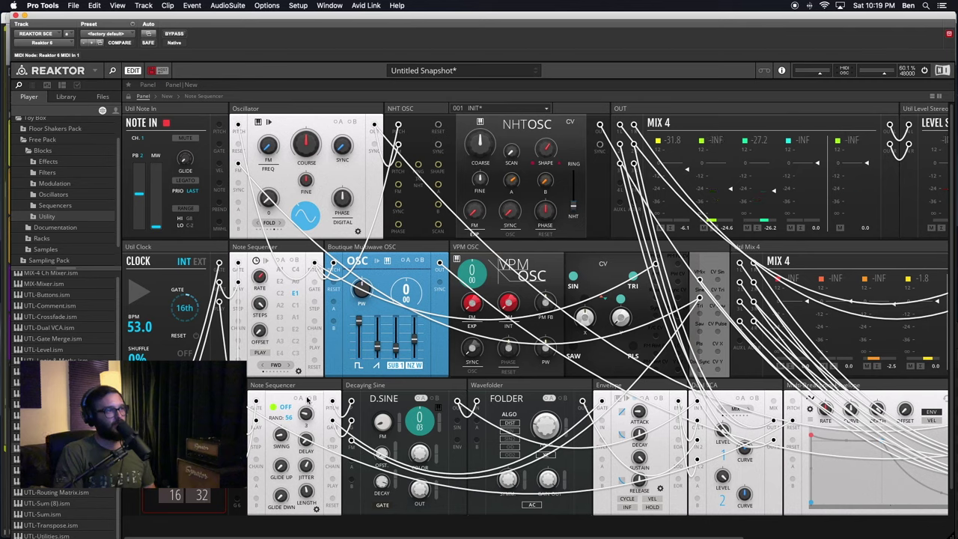
pyautogui.click(317, 510)
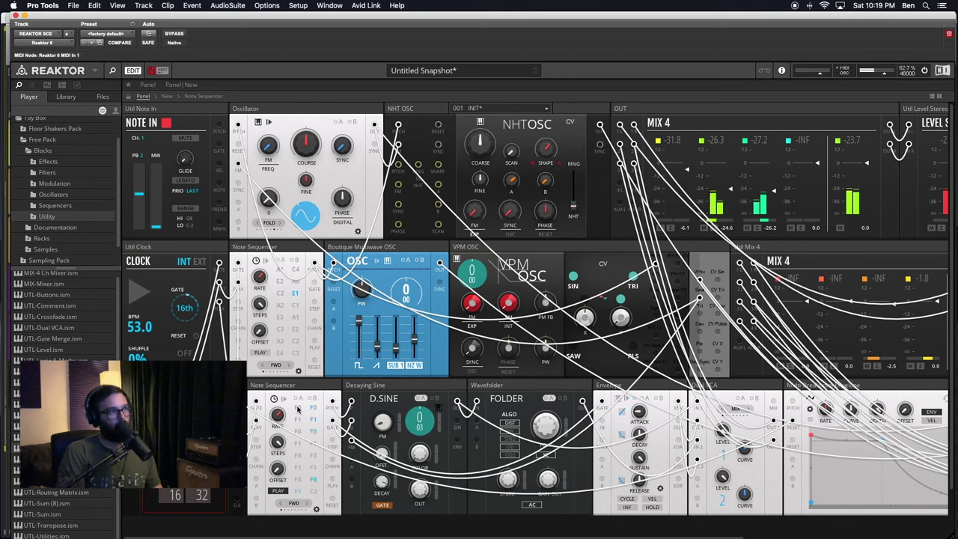
pyautogui.click(316, 510)
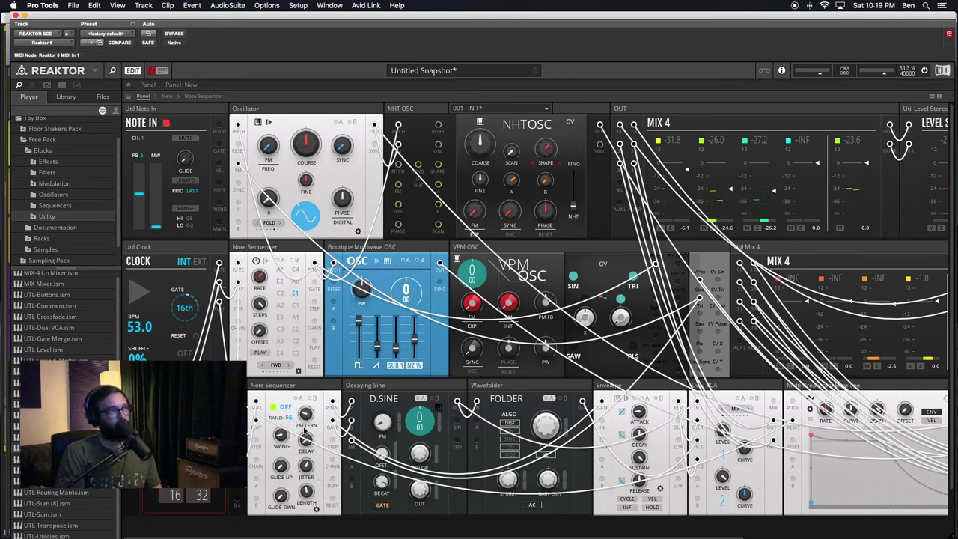
pyautogui.click(316, 509)
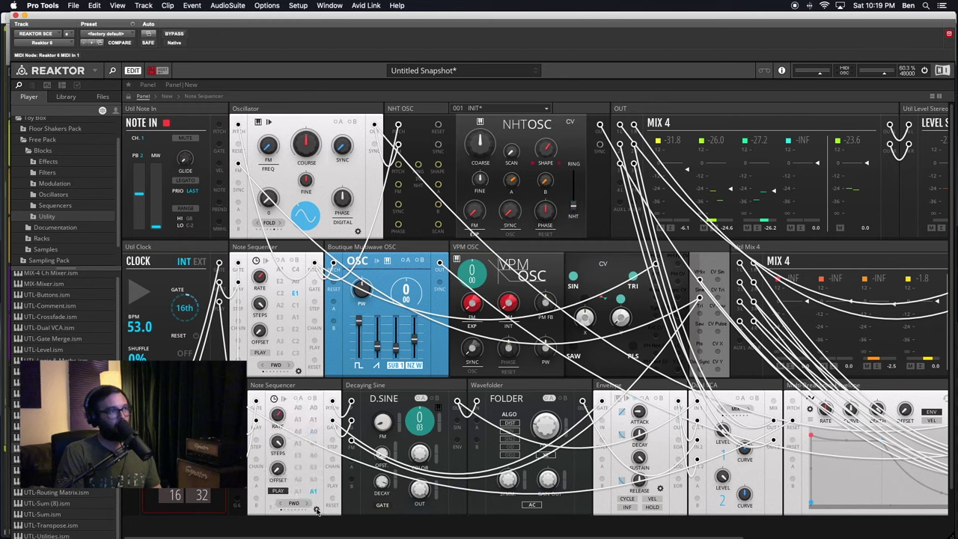
# Step: Start the clock and show the lower Note Sequencer's pattern and timing controls in place of its note grid
pyautogui.click(140, 291)
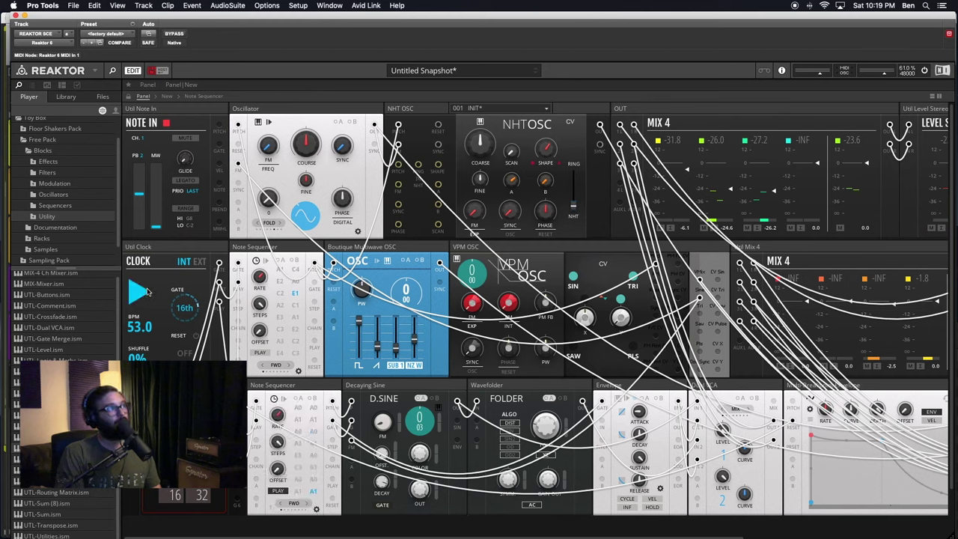
pyautogui.click(315, 509)
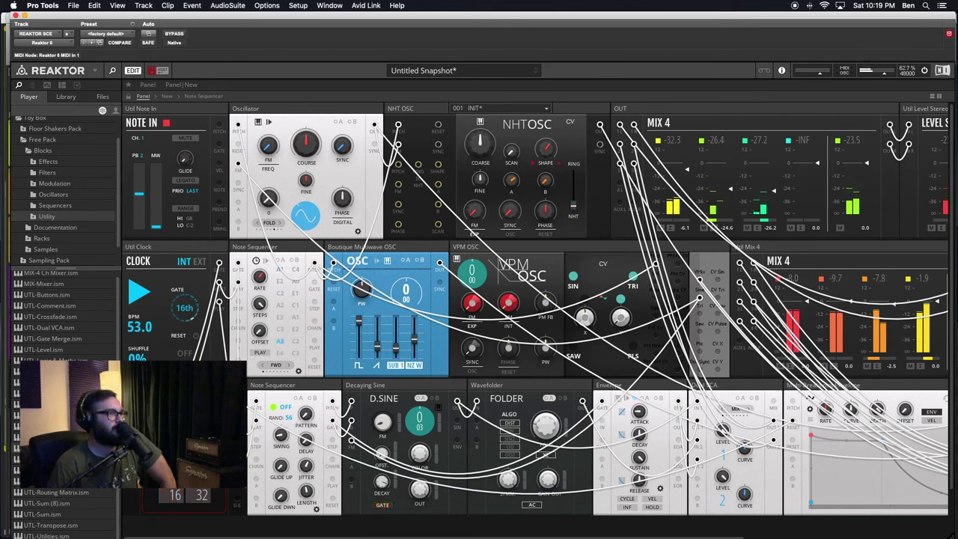
pyautogui.click(274, 386)
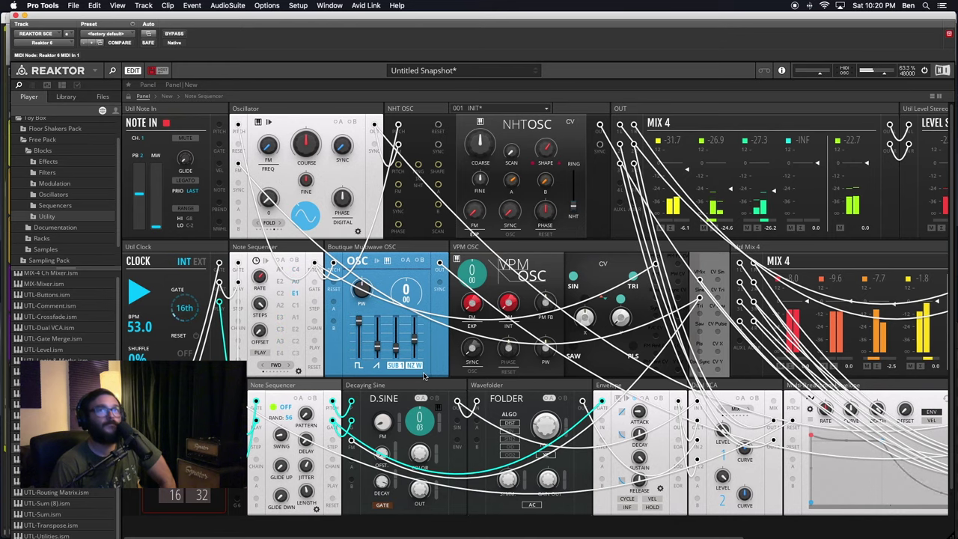
pyautogui.hscroll(5, 419, 378)
pyautogui.hscroll(-5, 424, 377)
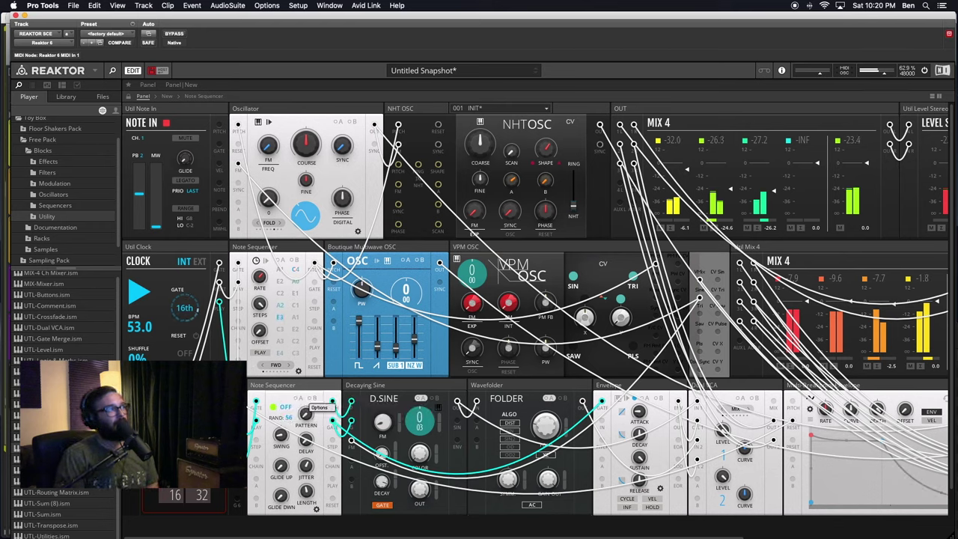
# Step: Find MiniVerb.ism in the user library's _Synite Audio folder under _6.3 Blocks
pyautogui.click(28, 151)
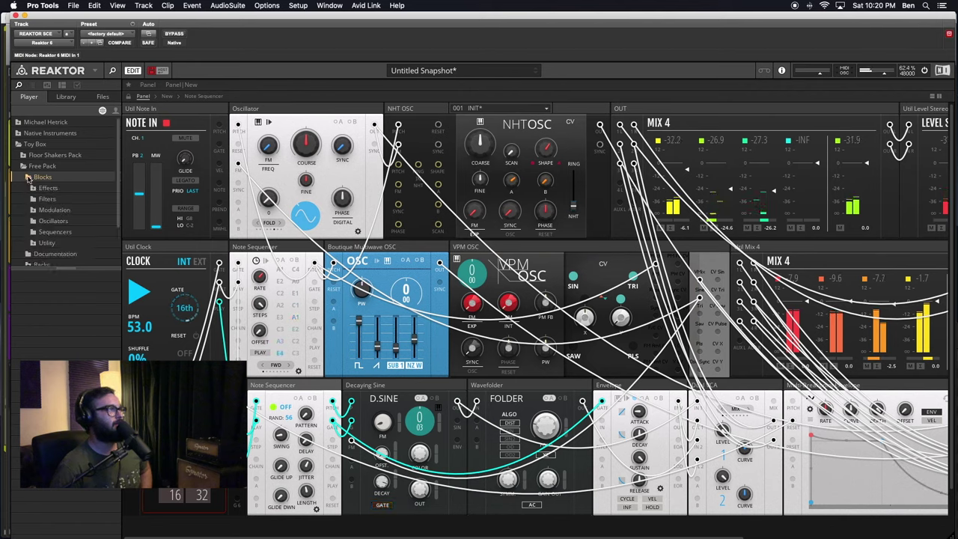
pyautogui.click(24, 166)
pyautogui.click(20, 143)
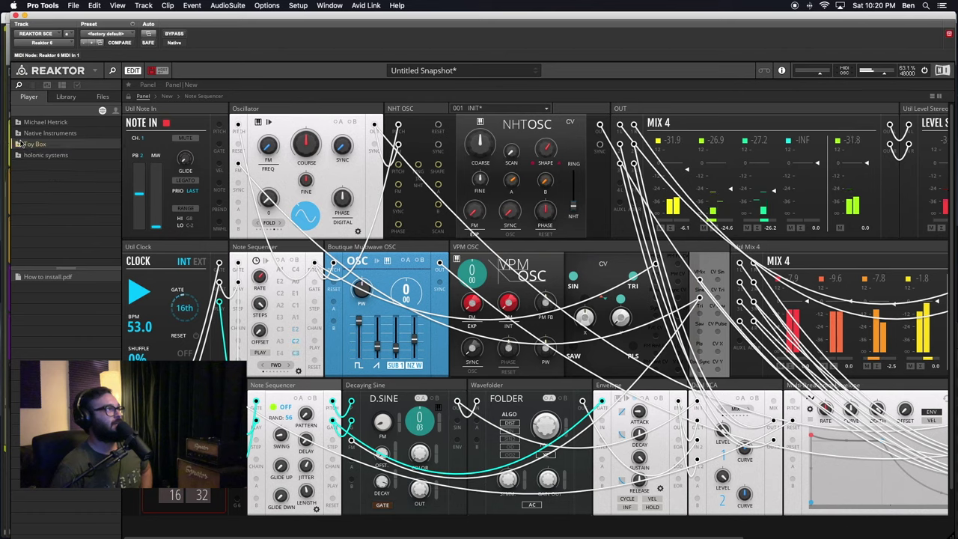
pyautogui.click(69, 97)
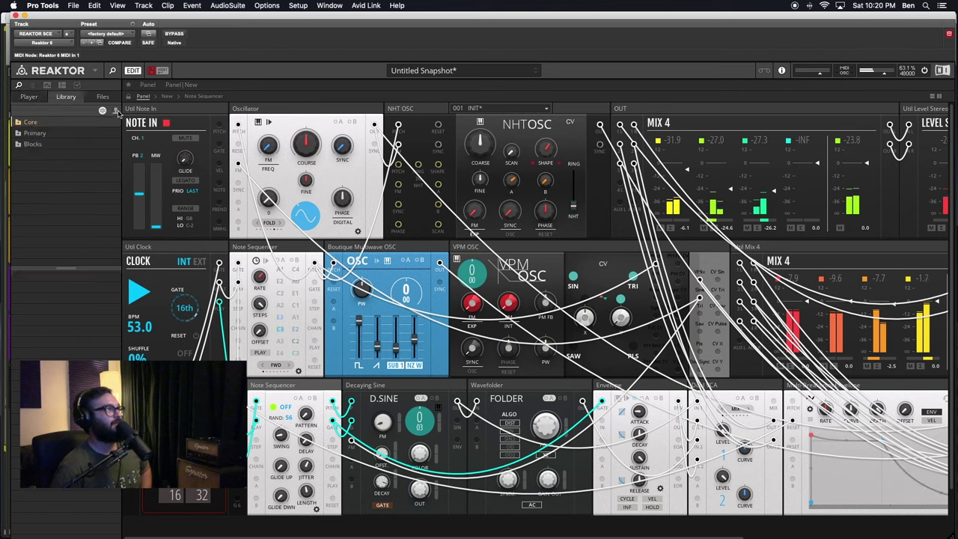
pyautogui.click(116, 111)
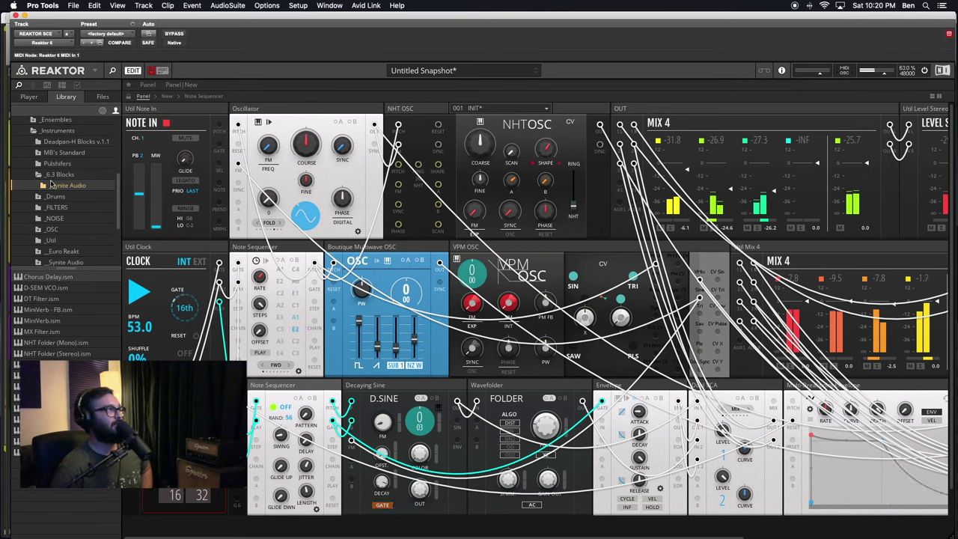
pyautogui.click(47, 310)
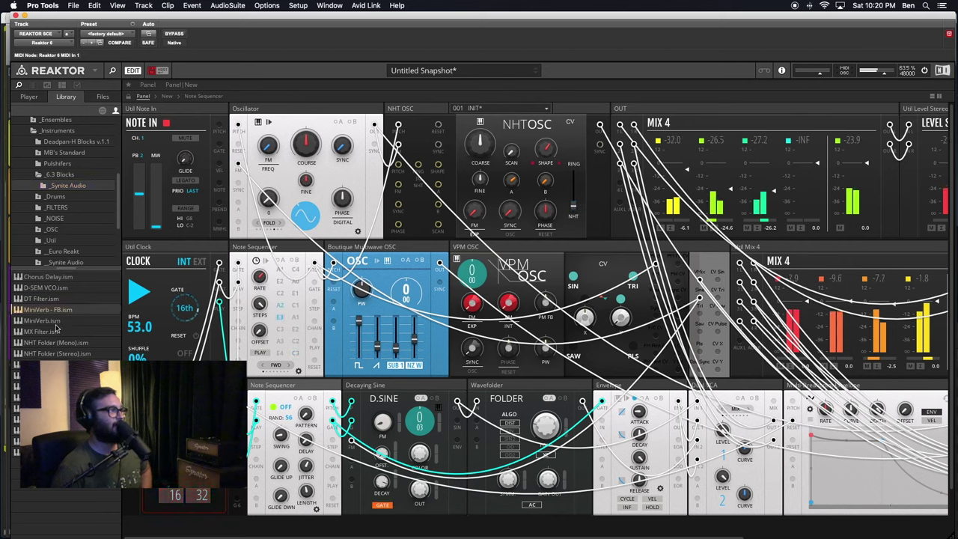
pyautogui.click(55, 322)
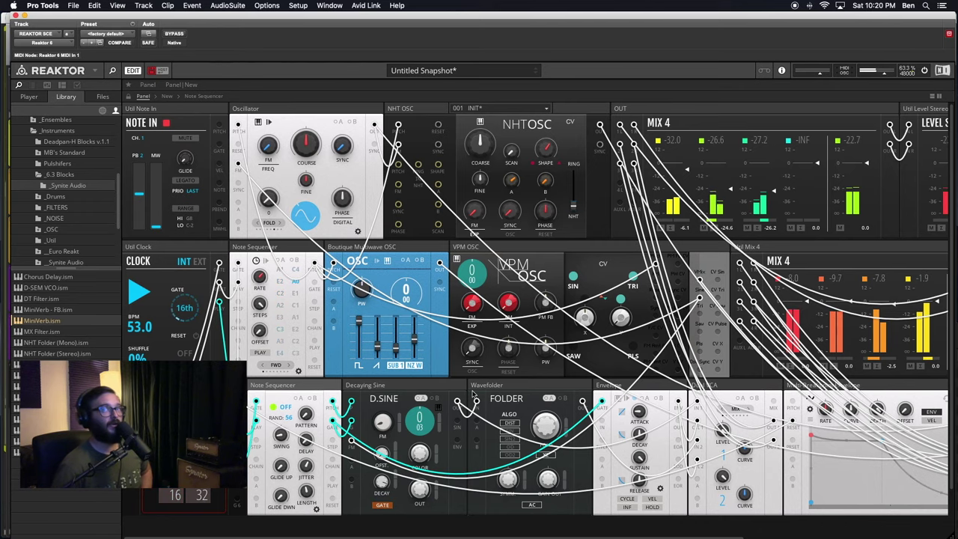
# Step: Insert the MiniVerb block between the OUT mixer and the Util Level Stereo block
pyautogui.hscroll(5, 461, 392)
pyautogui.hscroll(-5, 346, 389)
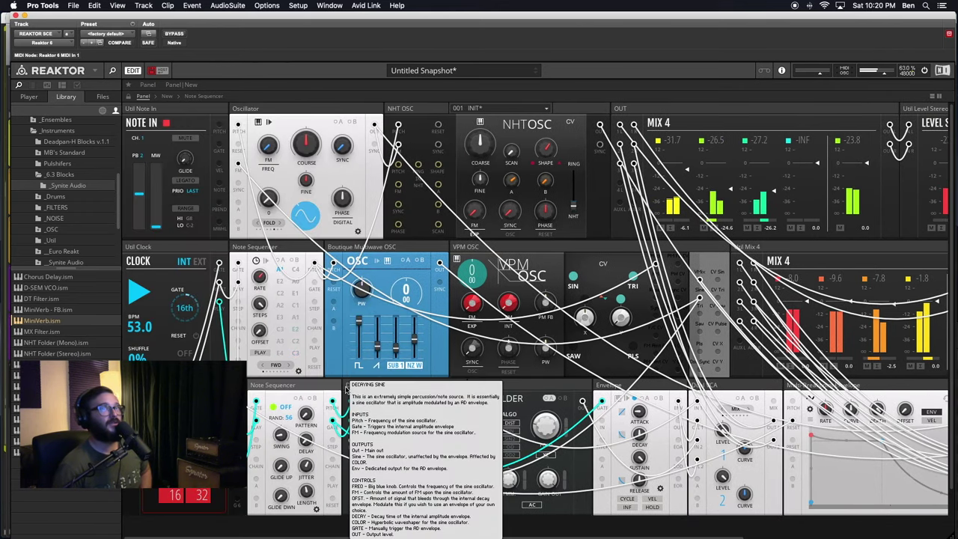
pyautogui.hscroll(4, 346, 389)
pyautogui.hscroll(-4, 796, 125)
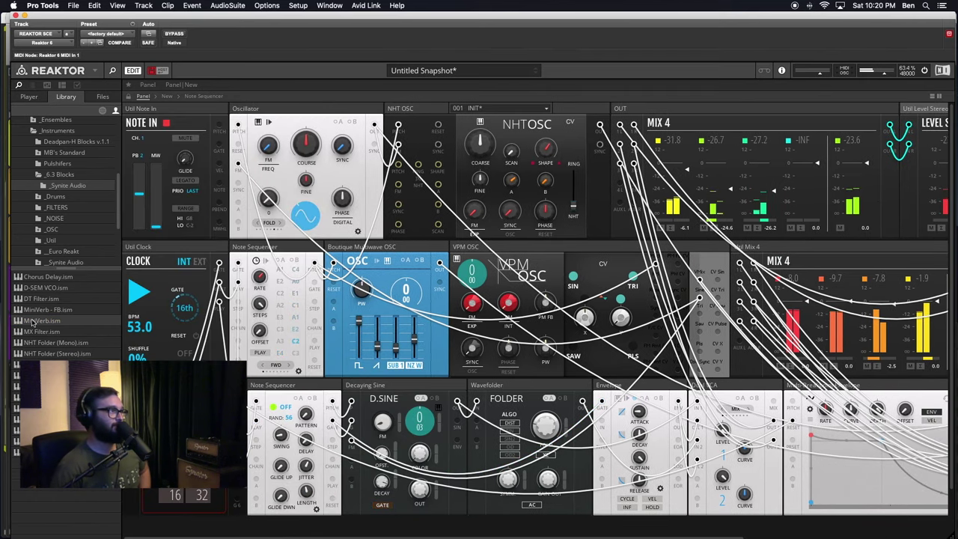
pyautogui.moveTo(503, 177); pyautogui.dragTo(898, 109)
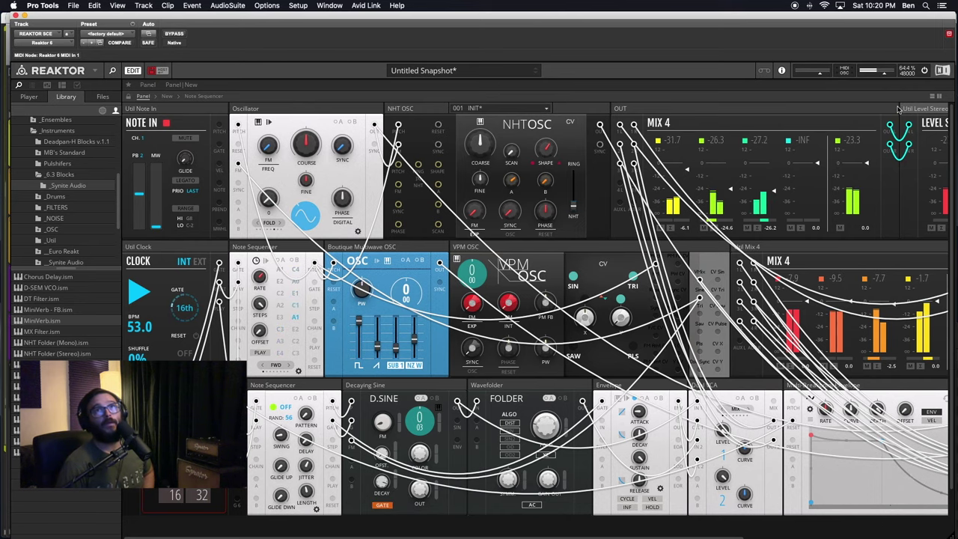
pyautogui.hscroll(5, 830, 140)
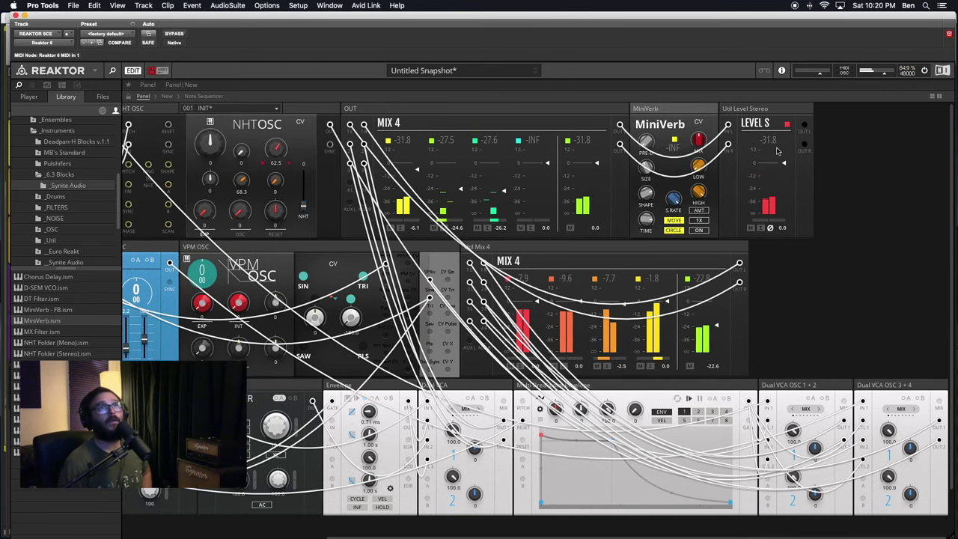
# Step: Switch MiniVerb to View B, and patch the OUT mixer's stereo outputs through it into Util Level Stereo
pyautogui.rightClick(657, 105)
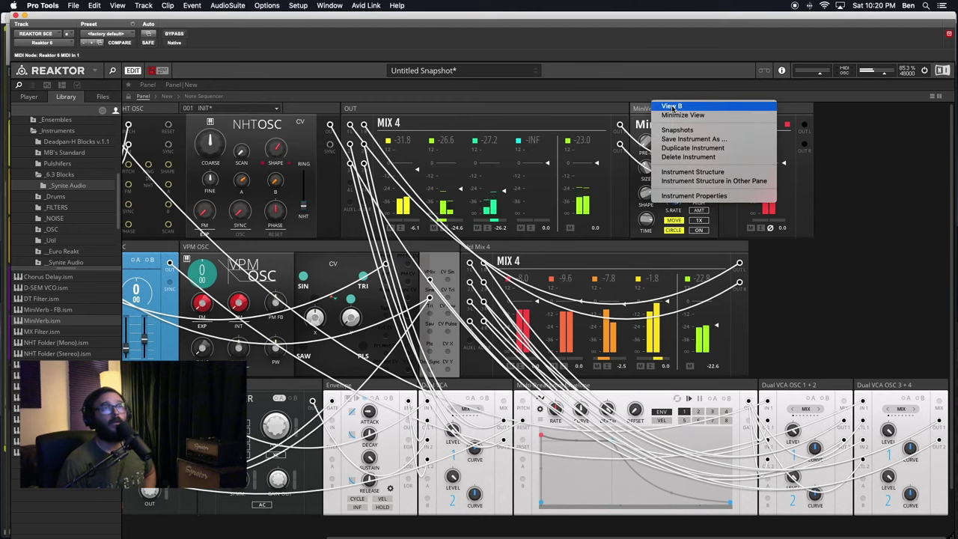
pyautogui.click(666, 103)
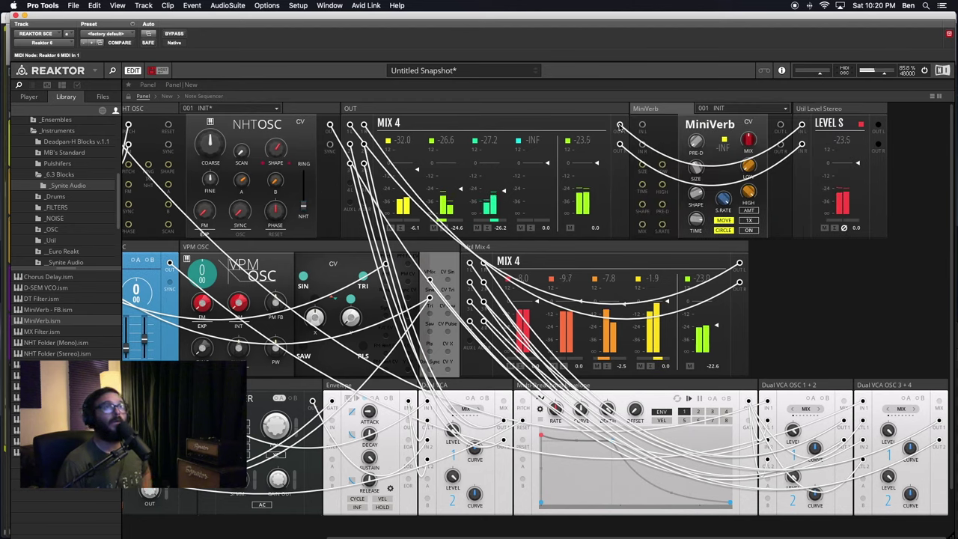
pyautogui.moveTo(619, 125); pyautogui.dragTo(643, 146)
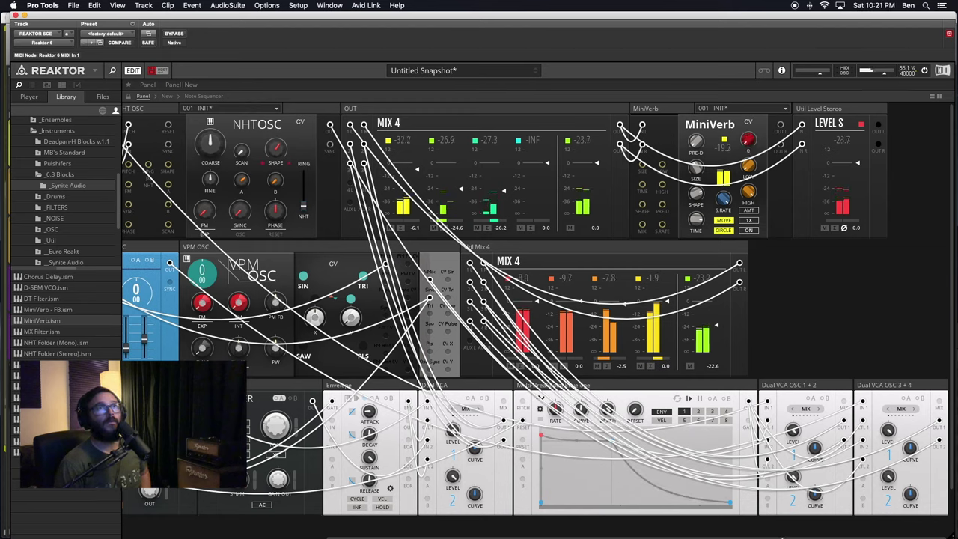
pyautogui.moveTo(780, 126); pyautogui.dragTo(803, 145)
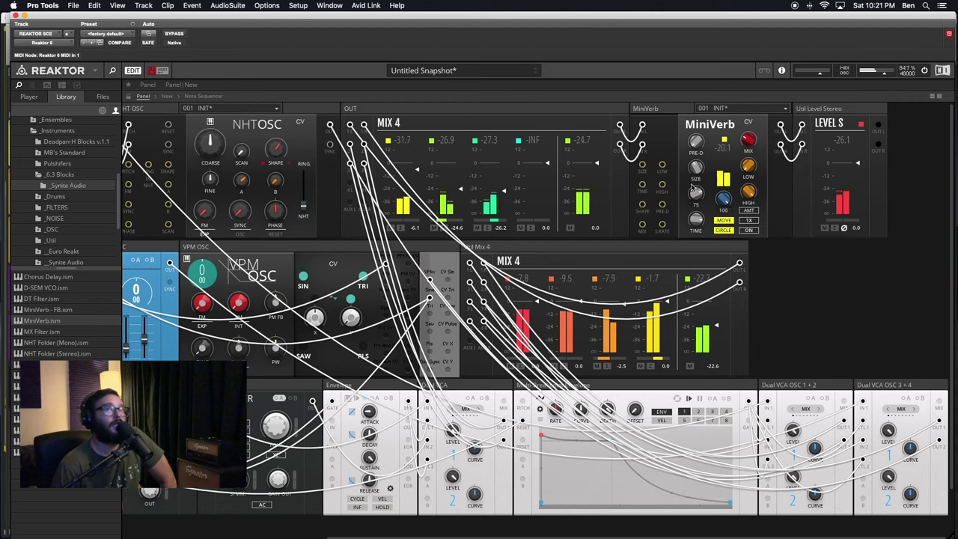
# Step: Audition MiniVerb's Short Delay Return + Circle, Short Delay Return Straight and Cave of Wonders presets
pyautogui.click(708, 109)
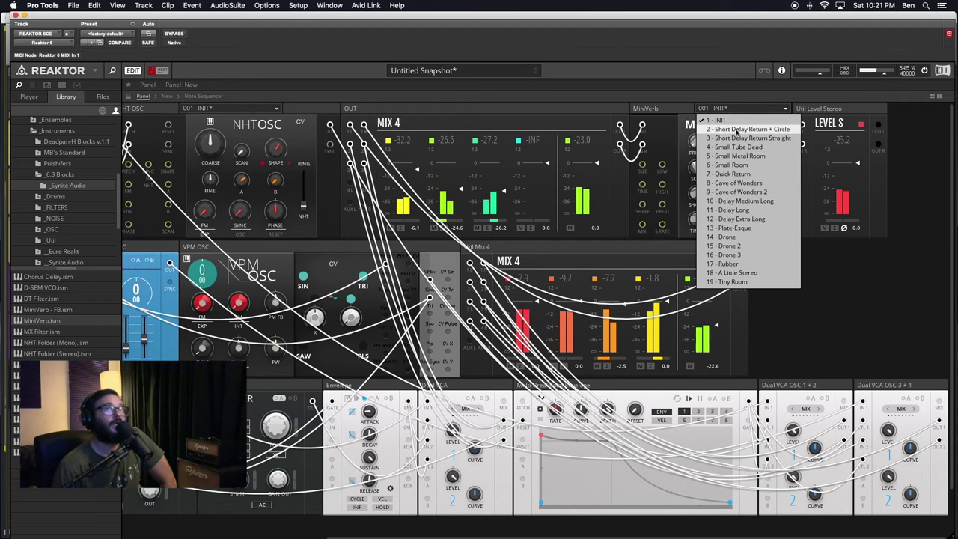
pyautogui.click(737, 130)
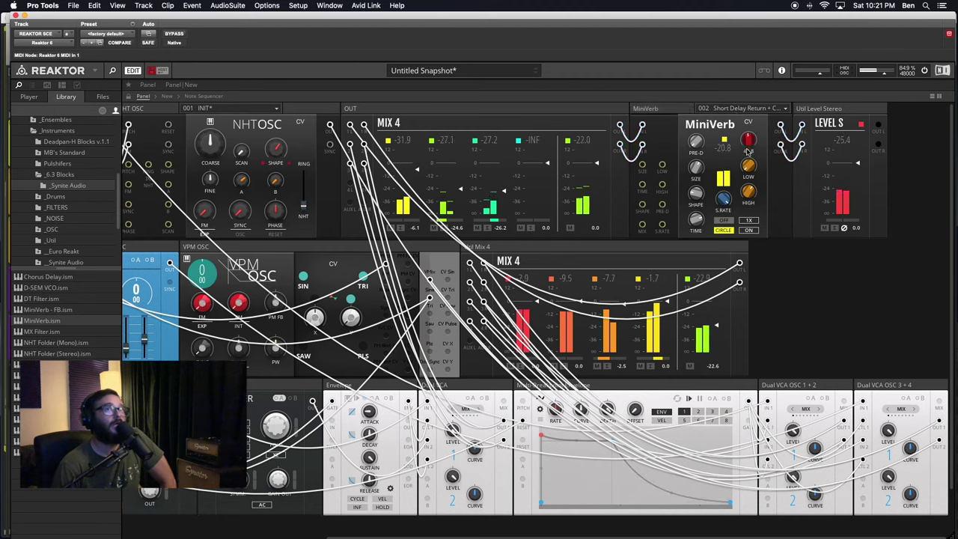
pyautogui.click(733, 112)
pyautogui.click(737, 140)
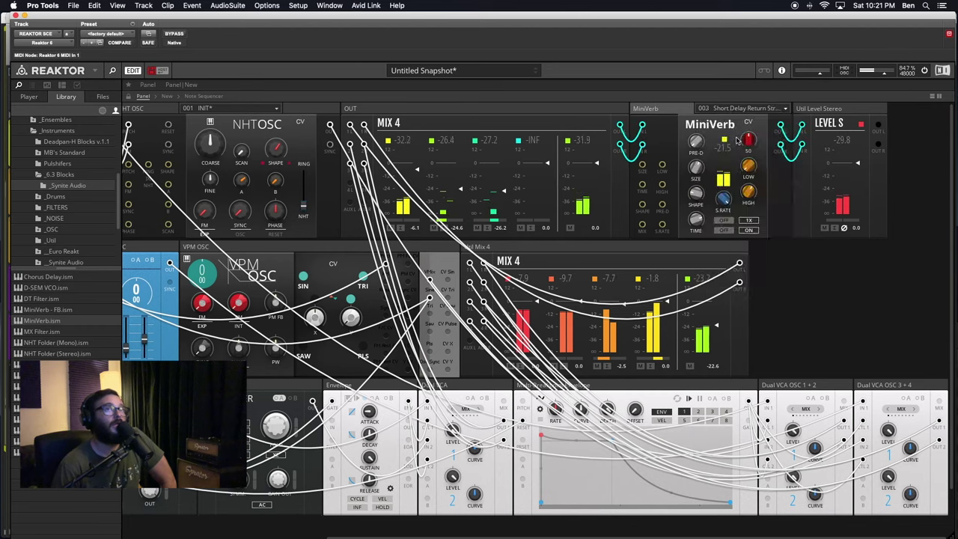
pyautogui.click(738, 109)
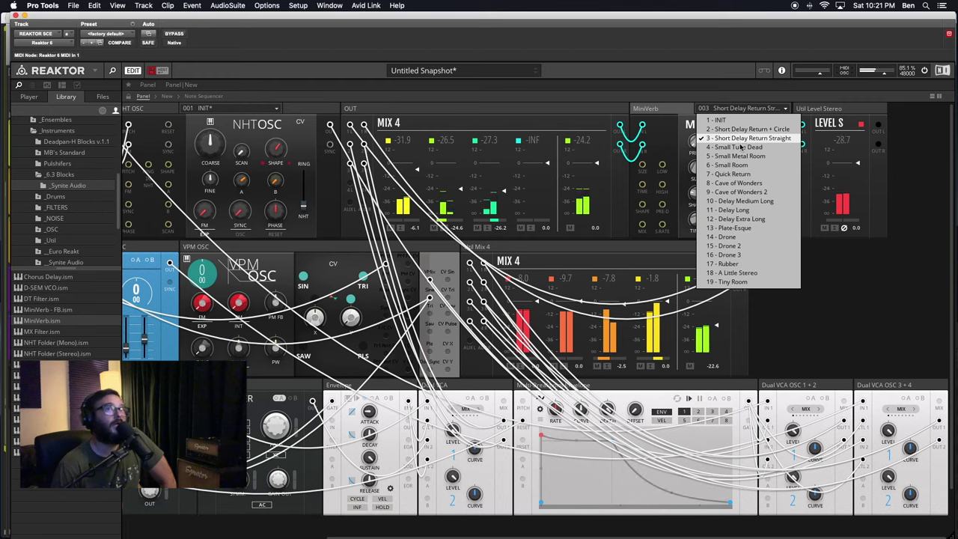
pyautogui.click(737, 183)
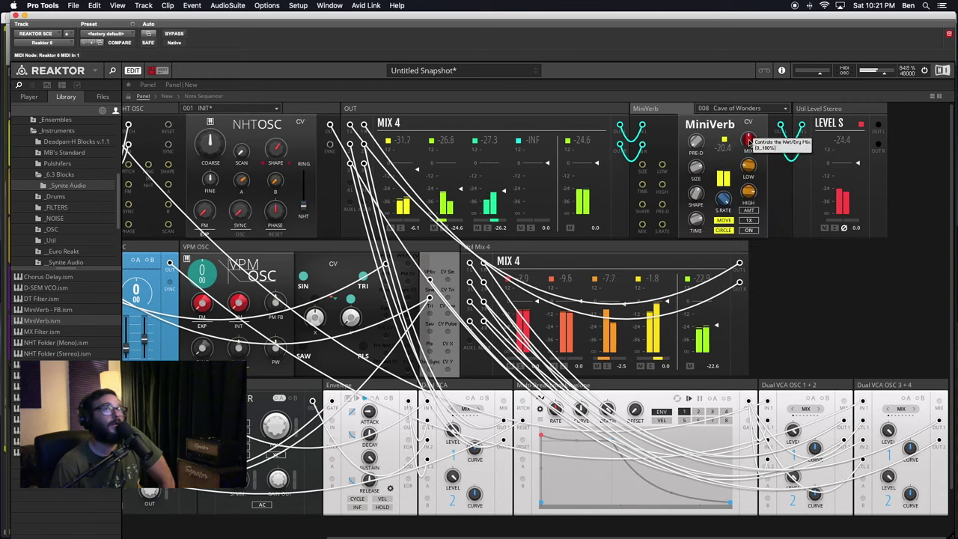
# Step: Try several wet/dry mix levels on MiniVerb's Cave of Wonders preset, including 28.5, 39.8 and 0
pyautogui.moveTo(749, 141); pyautogui.dragTo(753, 212)
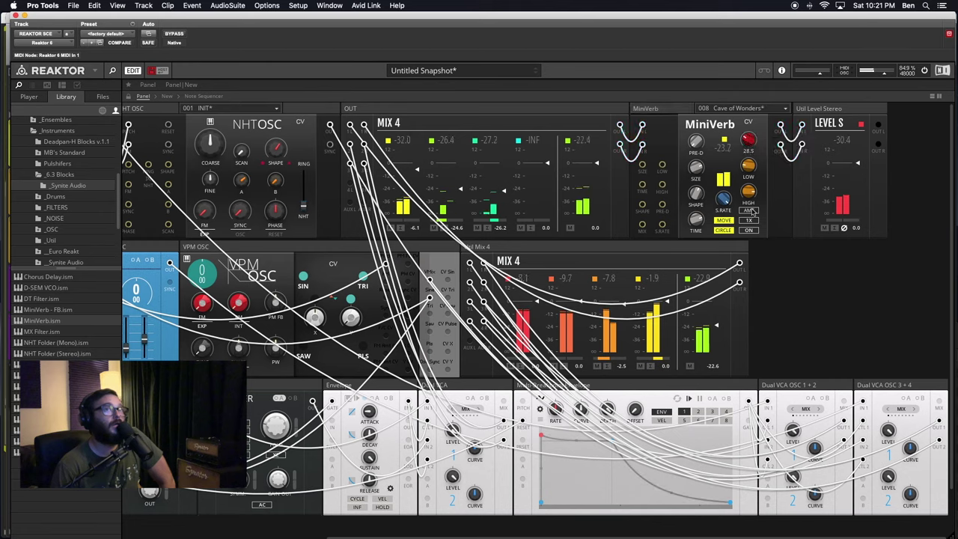
pyautogui.moveTo(740, 165); pyautogui.dragTo(744, 125)
pyautogui.moveTo(753, 184); pyautogui.dragTo(765, 215)
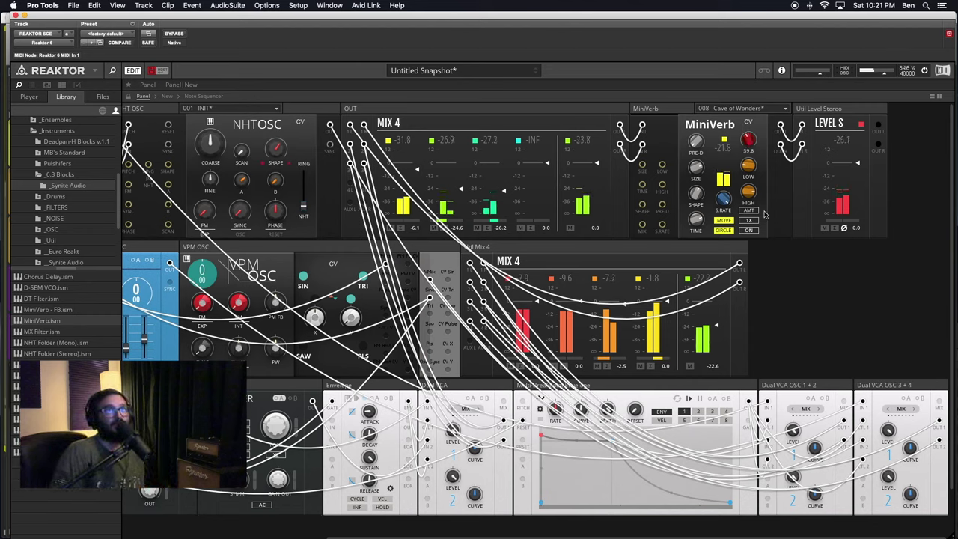
pyautogui.moveTo(764, 175); pyautogui.dragTo(772, 285)
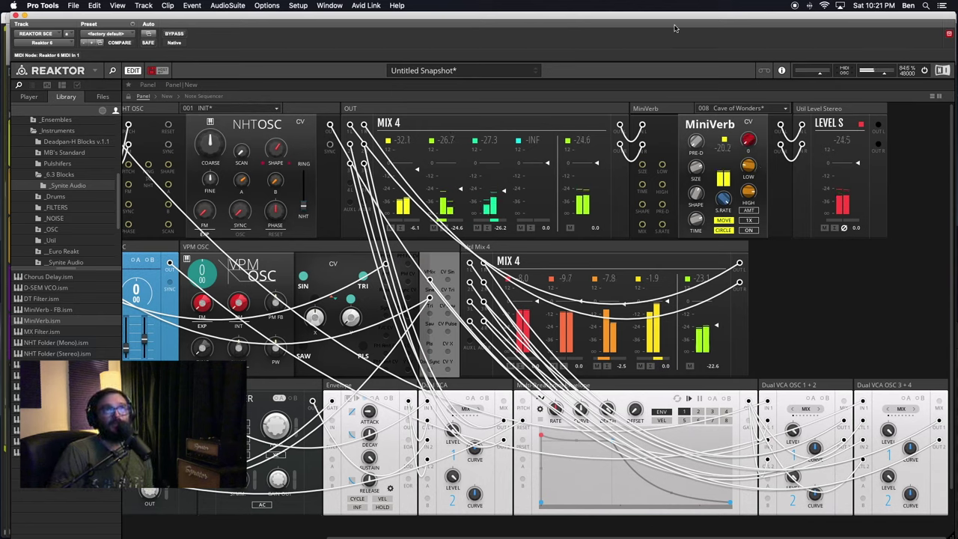
pyautogui.moveTo(749, 138); pyautogui.dragTo(747, 129)
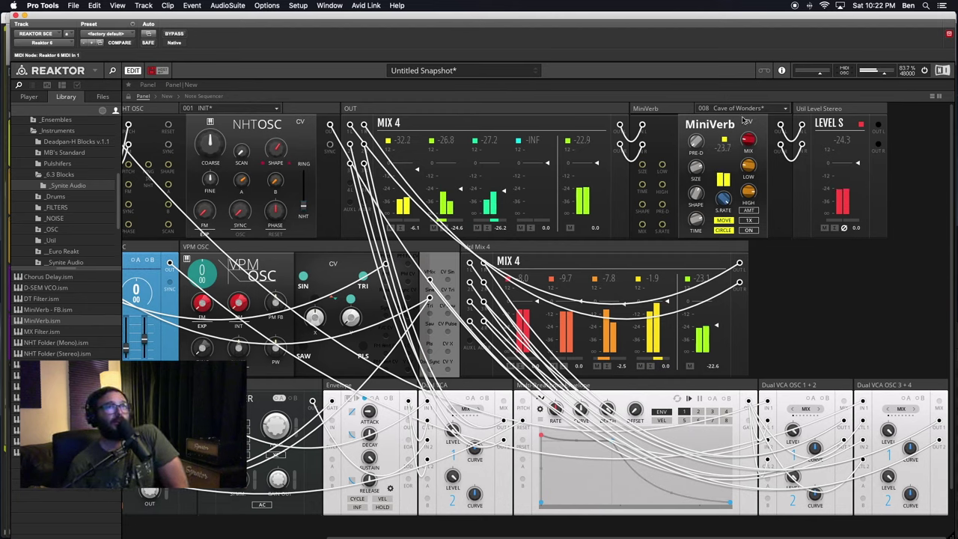
pyautogui.click(725, 112)
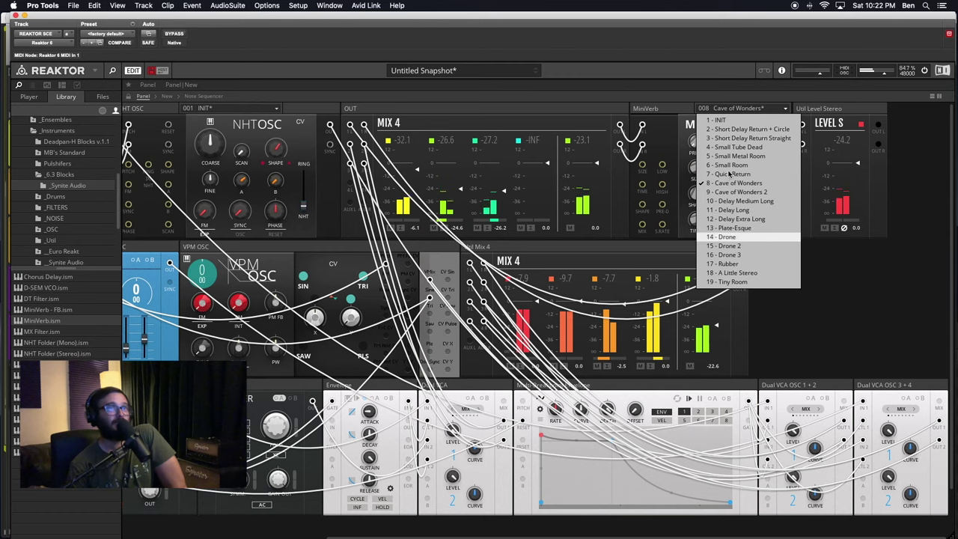
pyautogui.click(694, 158)
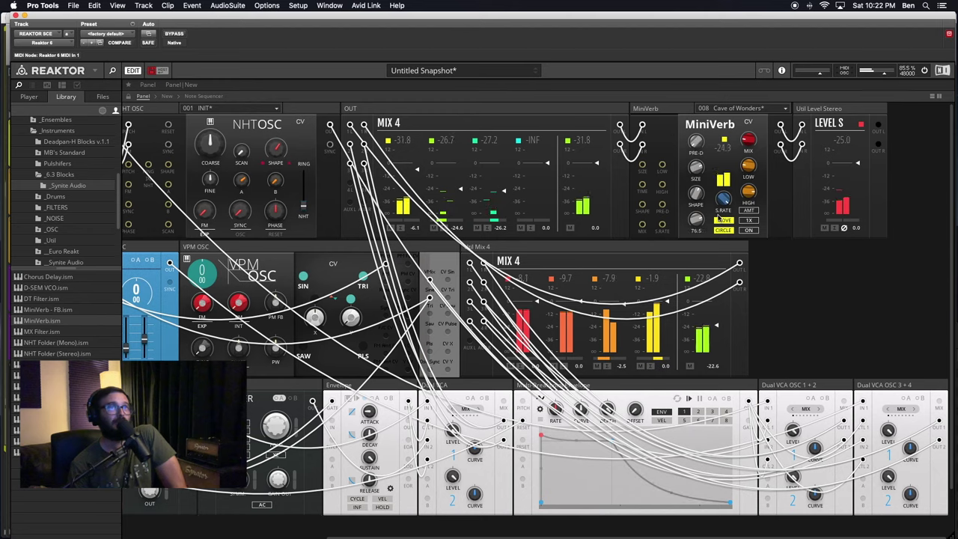
# Step: Load MiniVerb's Short Delay Return + Circle preset and raise its mix to almost fully wet
pyautogui.click(738, 109)
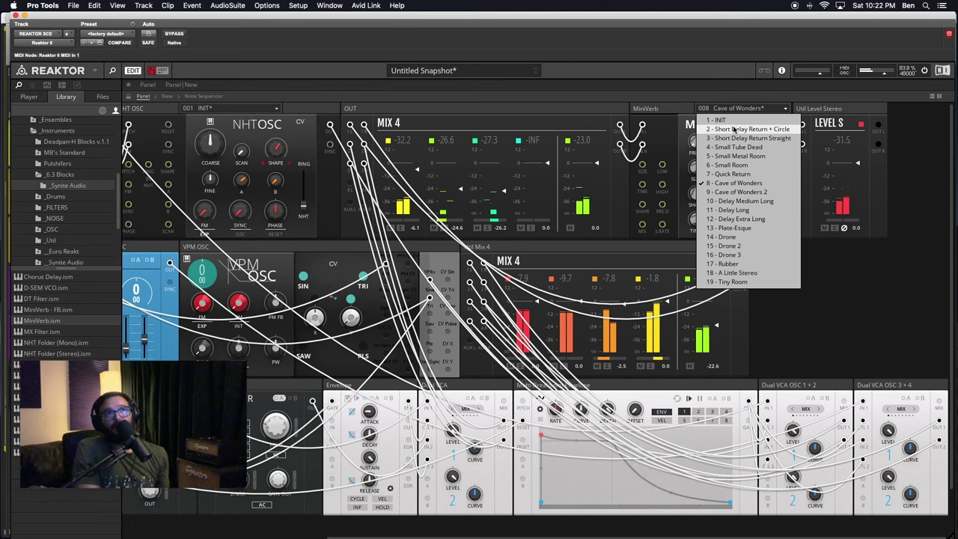
pyautogui.click(735, 129)
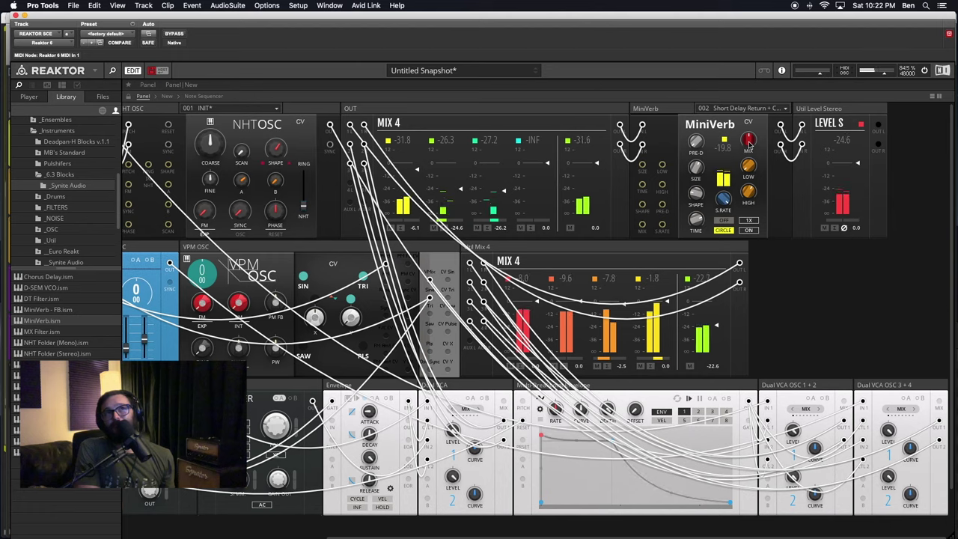
pyautogui.moveTo(749, 145); pyautogui.dragTo(748, 89)
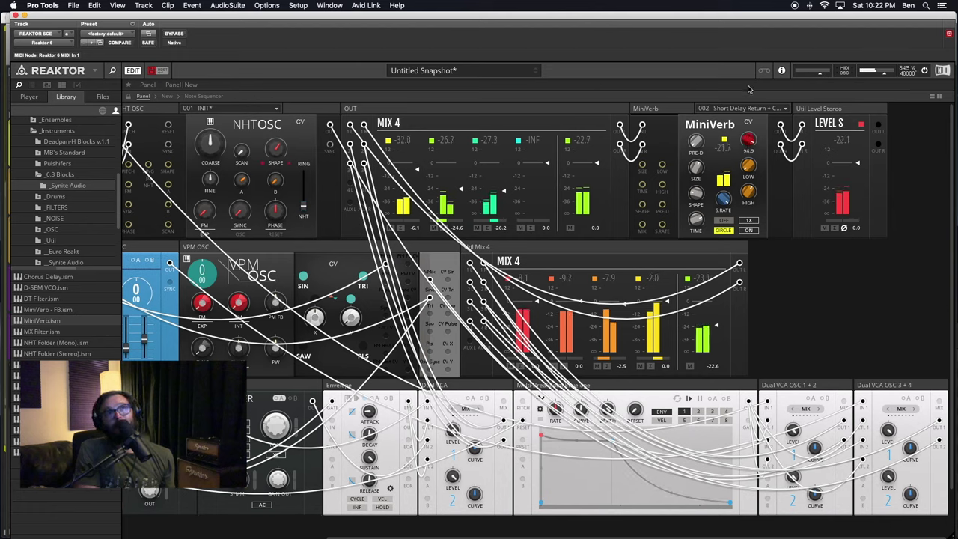
# Step: Load MiniVerb's Short Delay Return Straight preset and raise its wet/dry mix to about 64.4
pyautogui.click(748, 111)
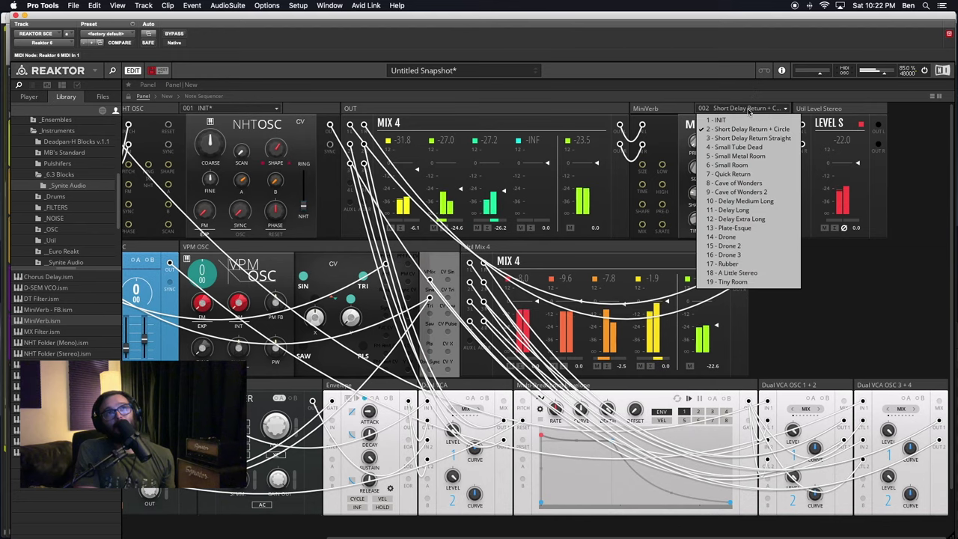
pyautogui.click(741, 139)
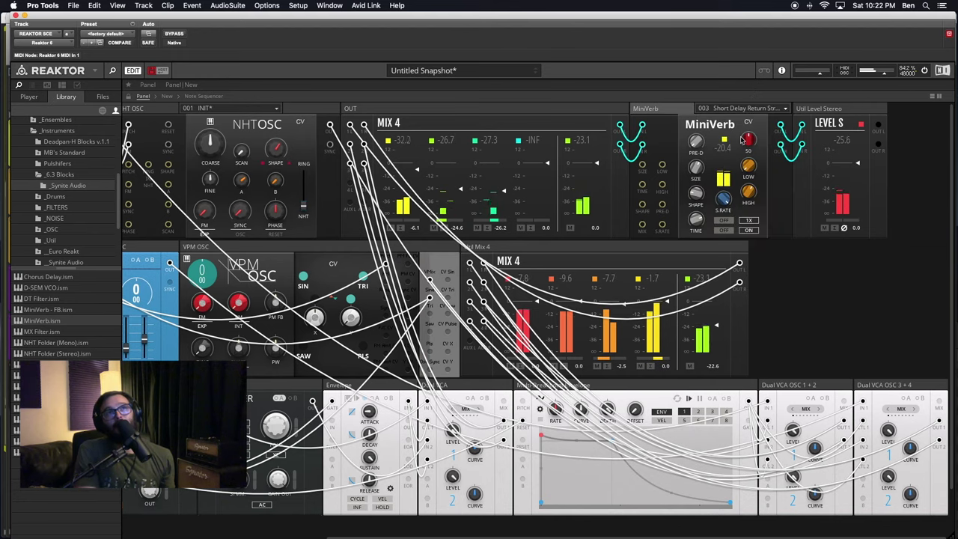
pyautogui.click(735, 111)
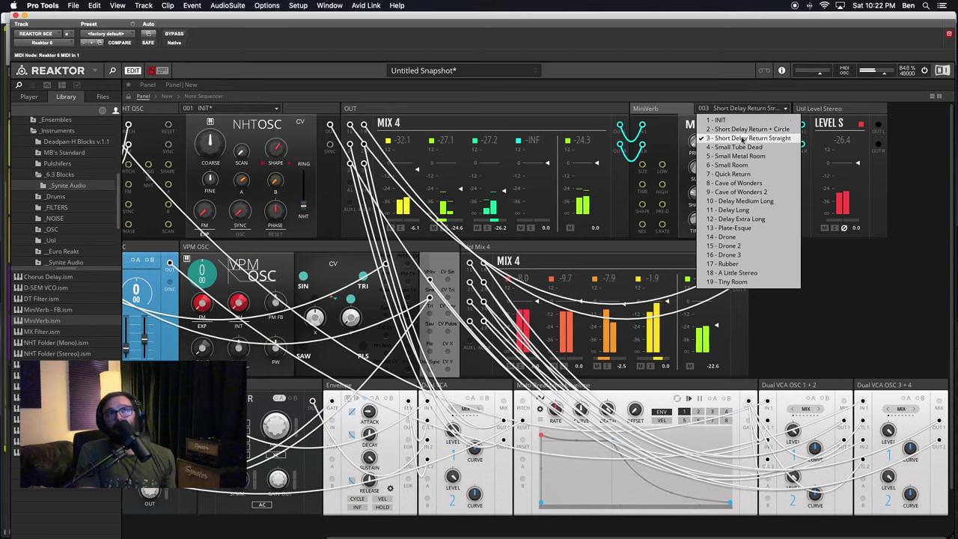
pyautogui.click(742, 139)
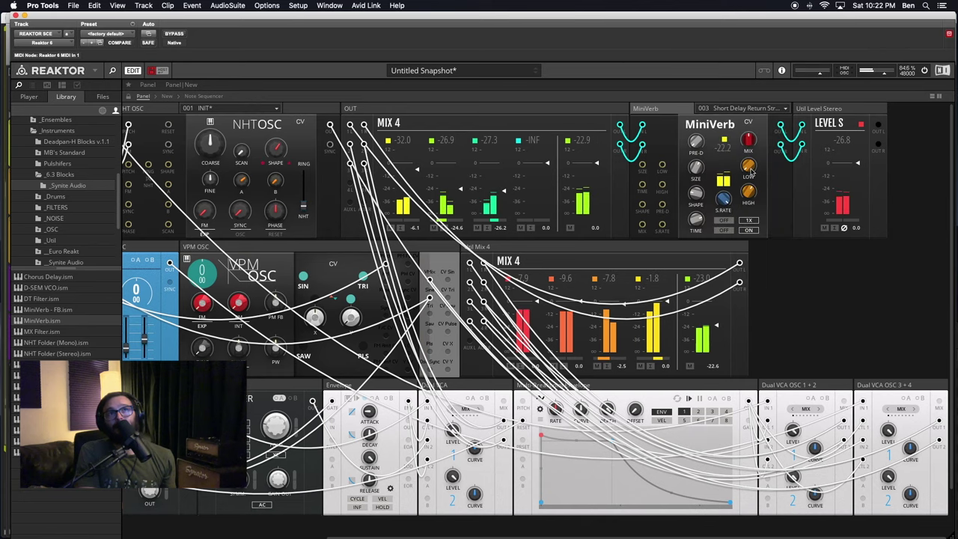
pyautogui.moveTo(748, 140); pyautogui.dragTo(758, 115)
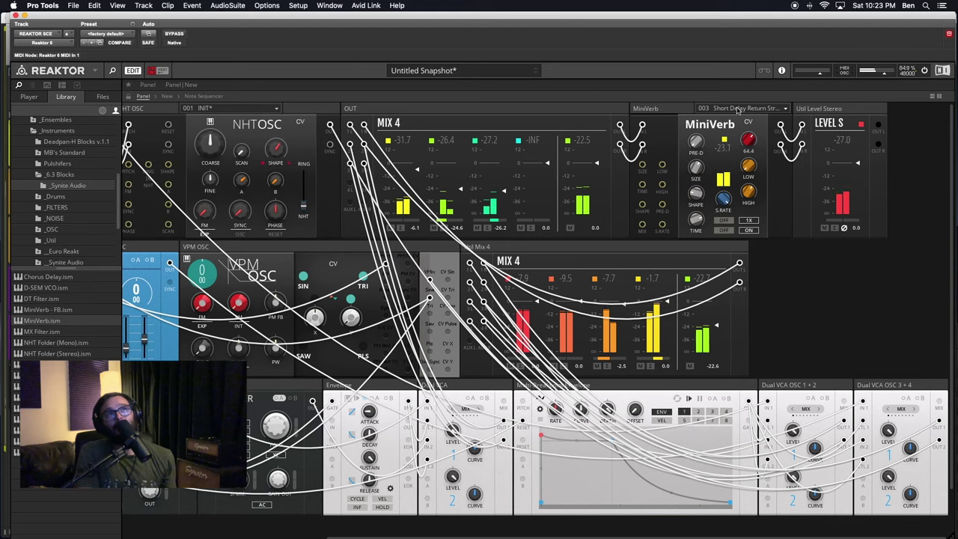
# Step: Audition MiniVerb's Small Tube Dead and Small Metal Room presets, raising the wet/dry mix on each
pyautogui.click(737, 110)
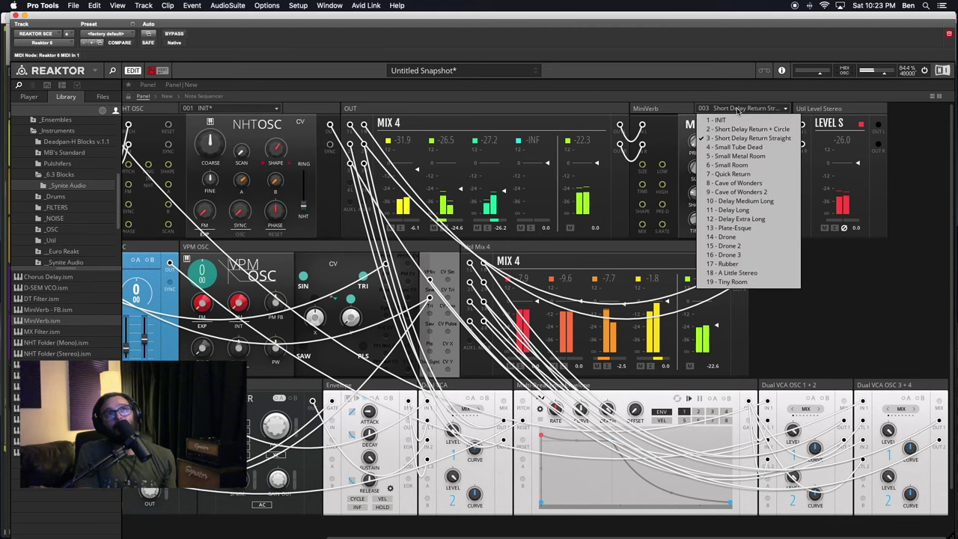
pyautogui.click(754, 152)
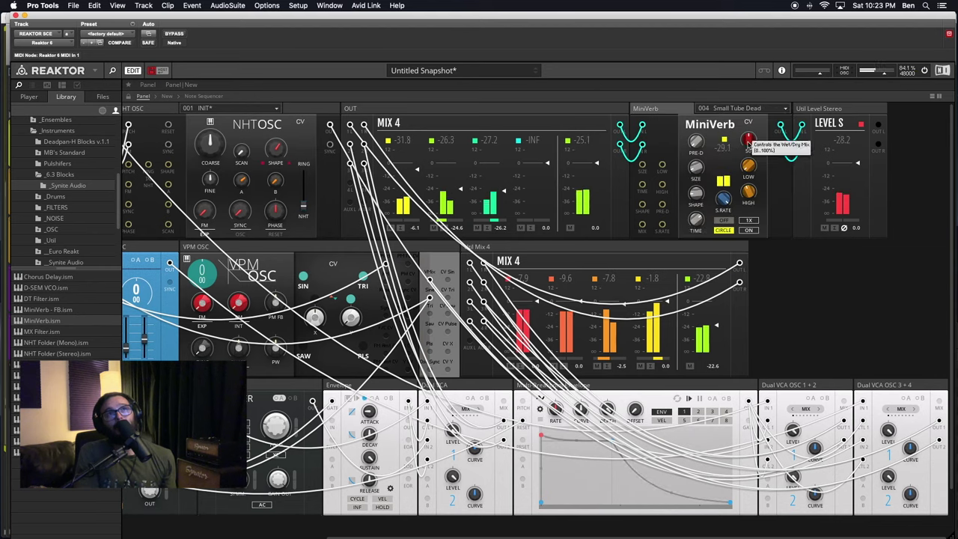
pyautogui.moveTo(748, 142); pyautogui.dragTo(763, 110)
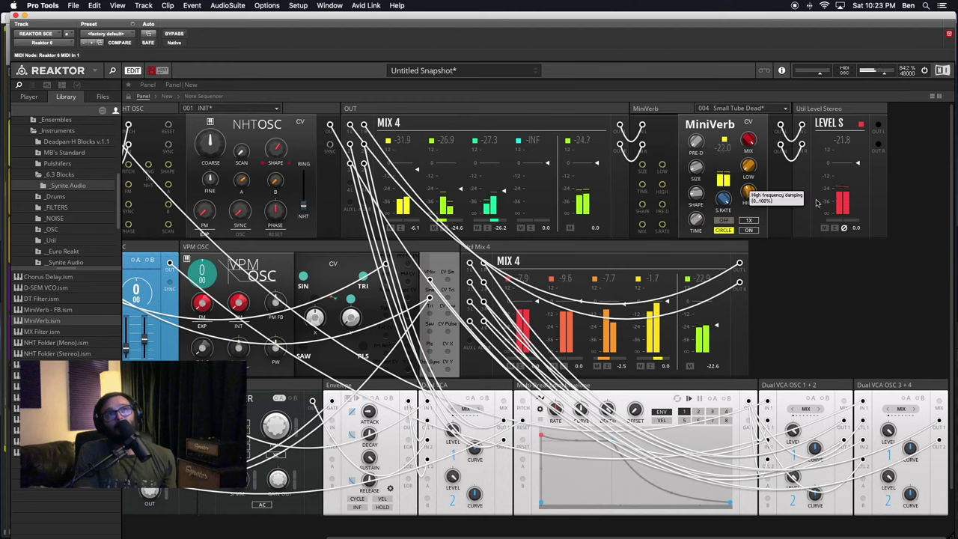
pyautogui.click(751, 110)
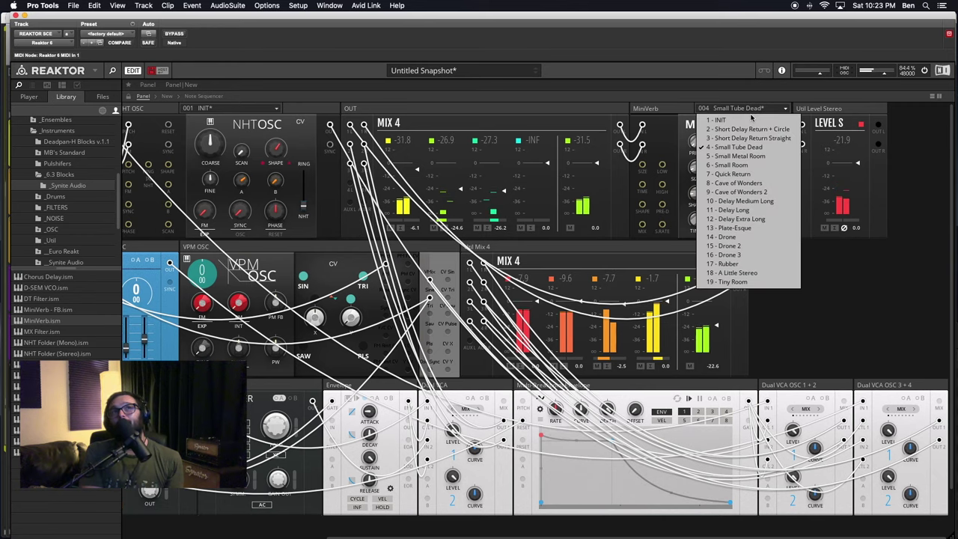
pyautogui.click(740, 156)
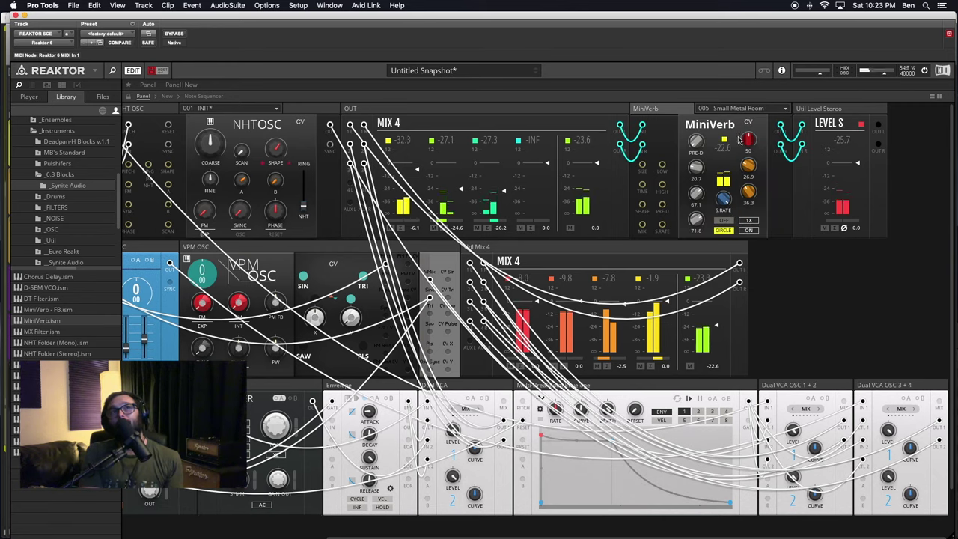
pyautogui.moveTo(741, 139); pyautogui.dragTo(741, 112)
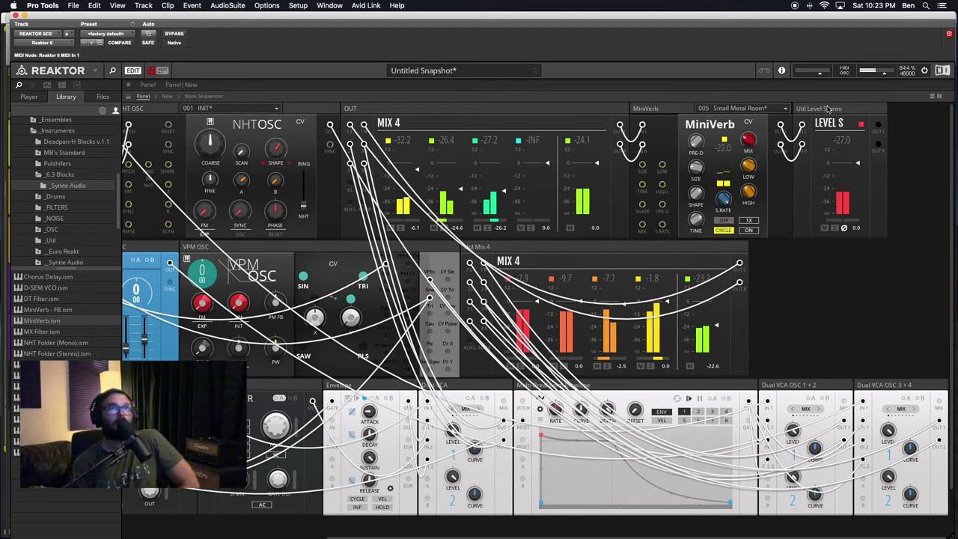
# Step: Audition MiniVerb's Small Room and Quick Return presets, raising the mix to about 84.7 on each
pyautogui.click(758, 109)
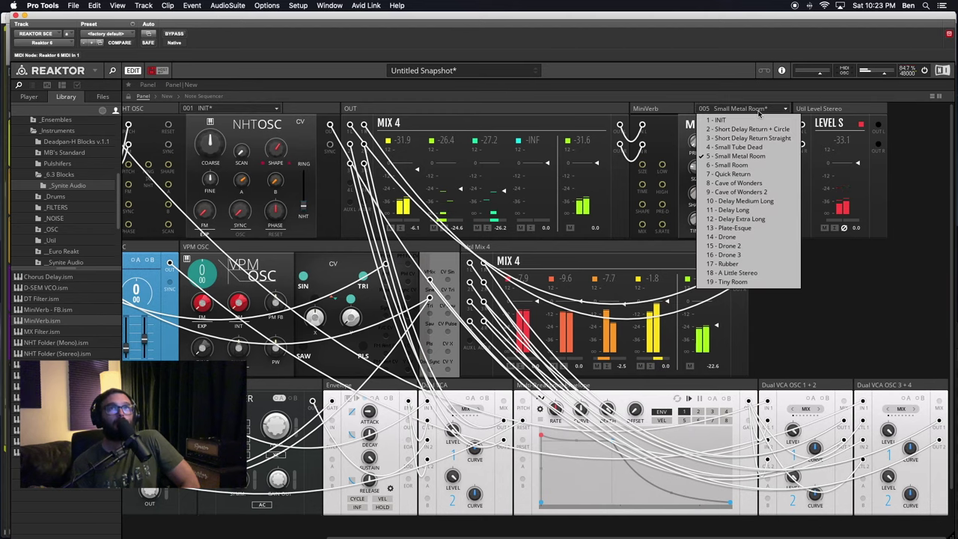
pyautogui.click(732, 165)
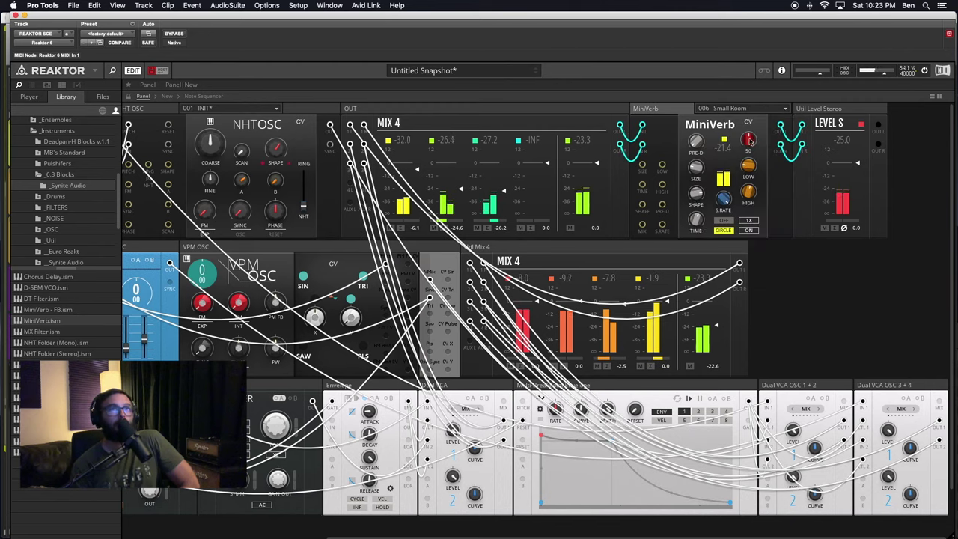
pyautogui.moveTo(749, 141); pyautogui.dragTo(760, 94)
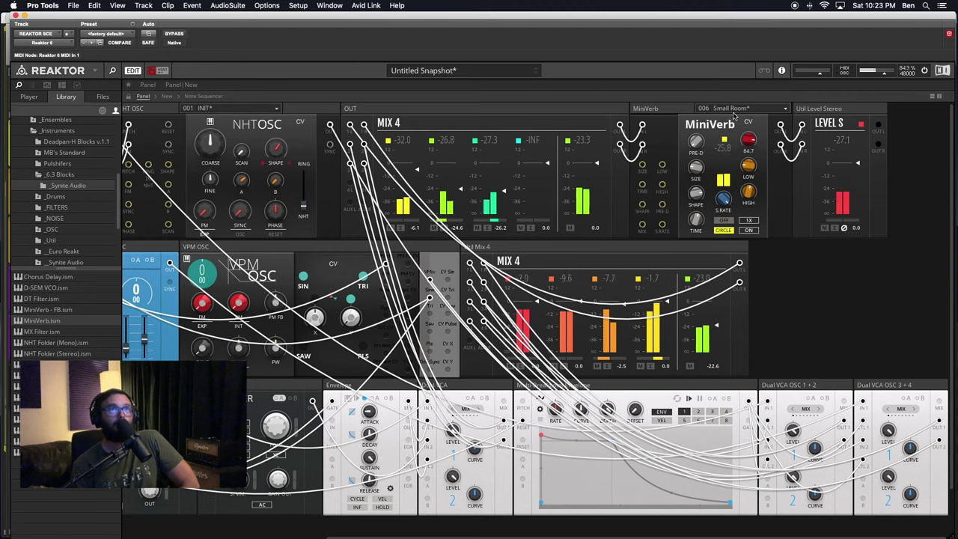
pyautogui.click(737, 109)
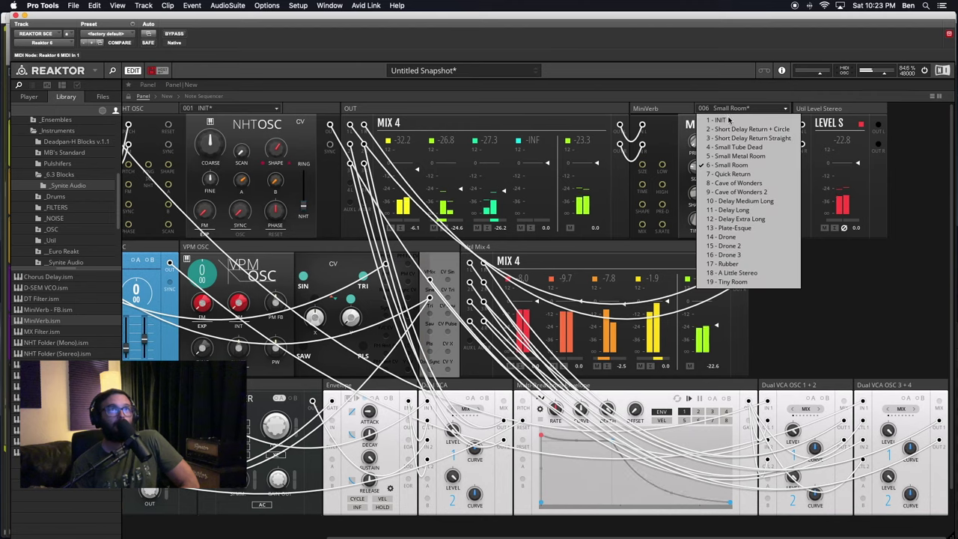
pyautogui.click(737, 174)
pyautogui.moveTo(752, 146); pyautogui.dragTo(752, 143)
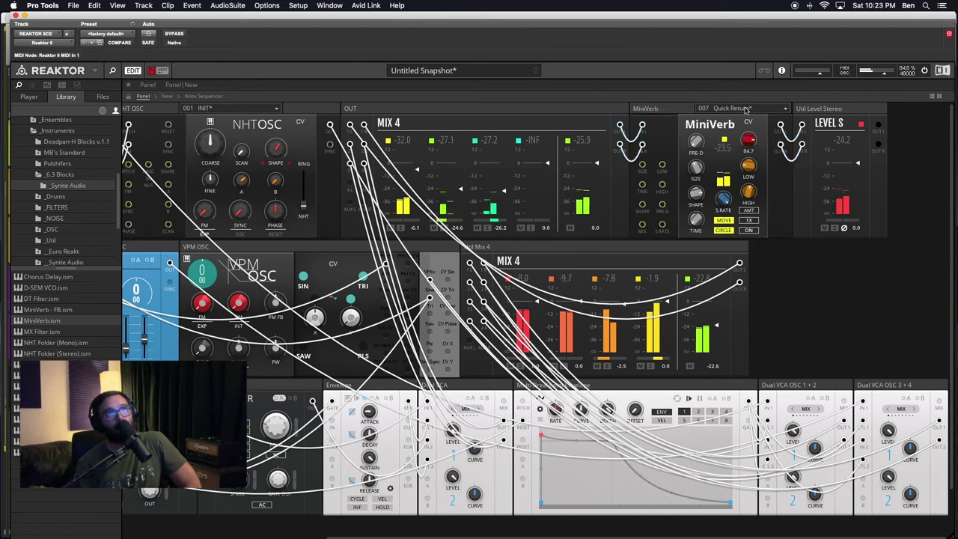
# Step: Audition MiniVerb's Cave of Wonders and Cave of Wonders 2 presets with raised mix, setting about 87.5 on the second
pyautogui.click(743, 109)
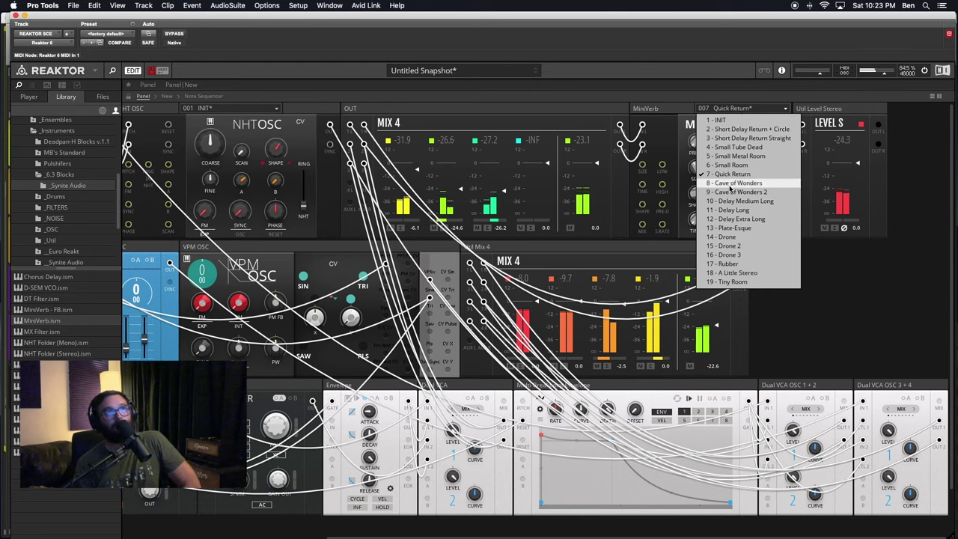
pyautogui.click(734, 182)
pyautogui.moveTo(747, 138); pyautogui.dragTo(751, 91)
pyautogui.click(750, 113)
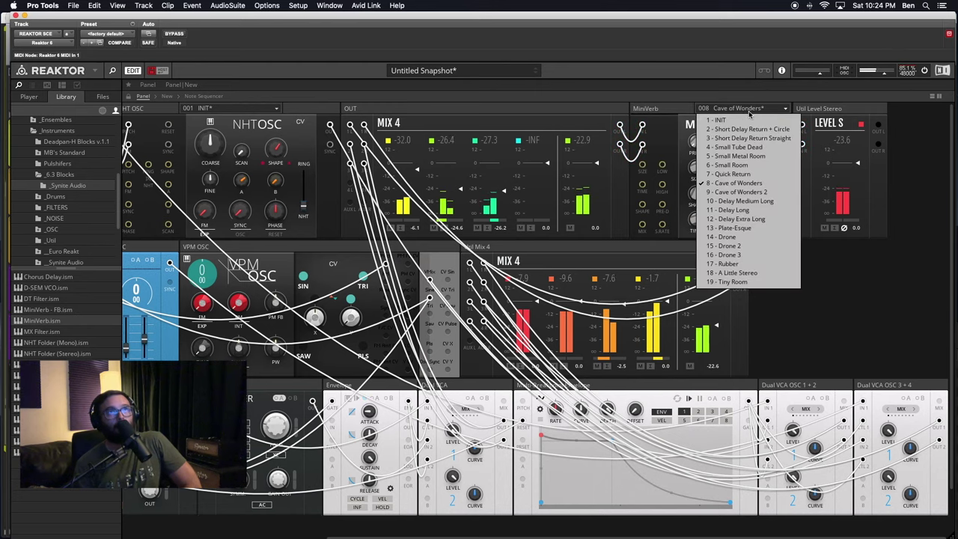
pyautogui.click(741, 191)
pyautogui.moveTo(749, 140); pyautogui.dragTo(749, 150)
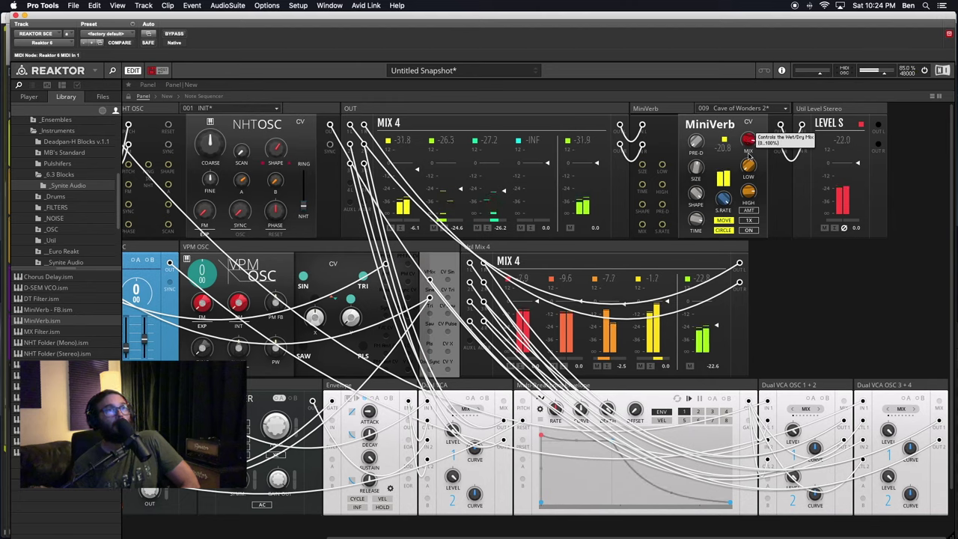
pyautogui.moveTo(750, 140); pyautogui.dragTo(753, 166)
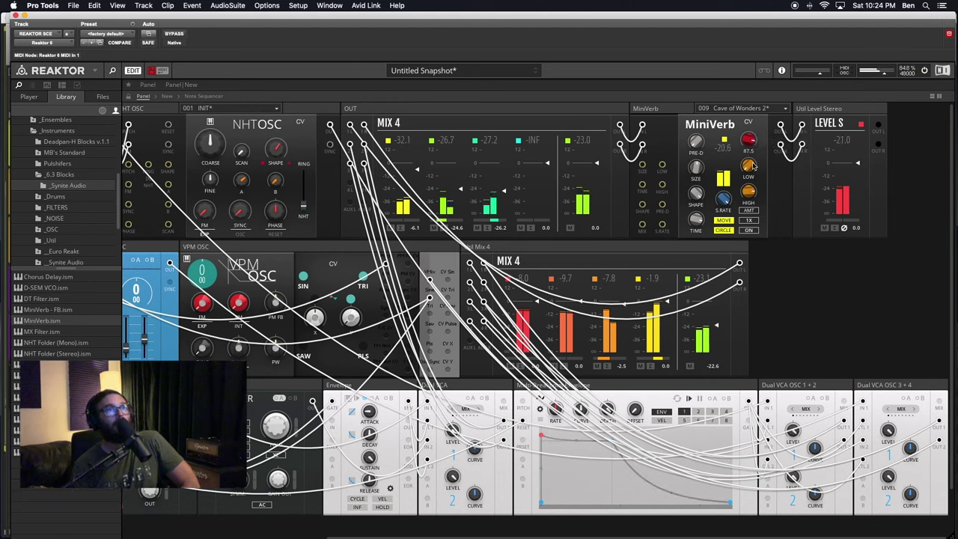
# Step: Load MiniVerb's Delay Medium Long preset and raise its mix to about 78.5
pyautogui.click(742, 113)
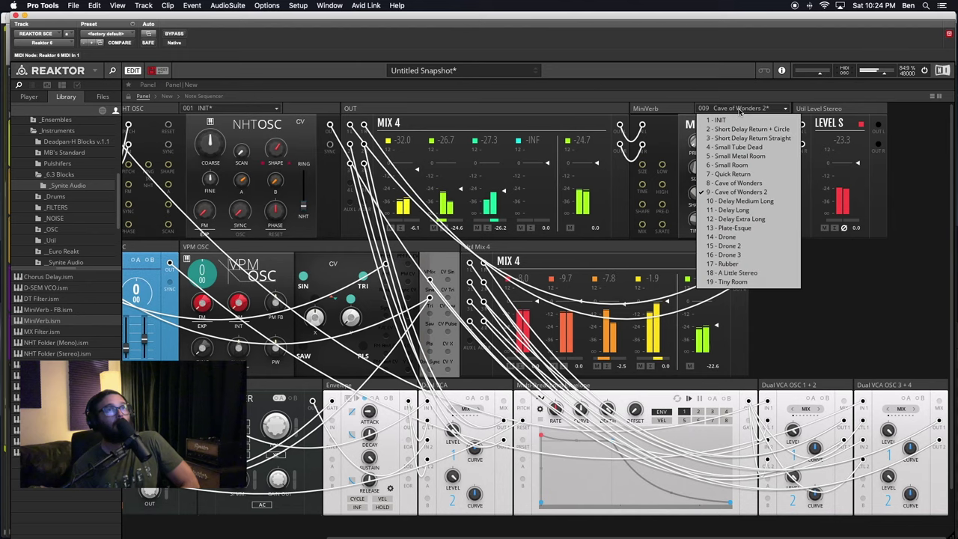
pyautogui.click(729, 201)
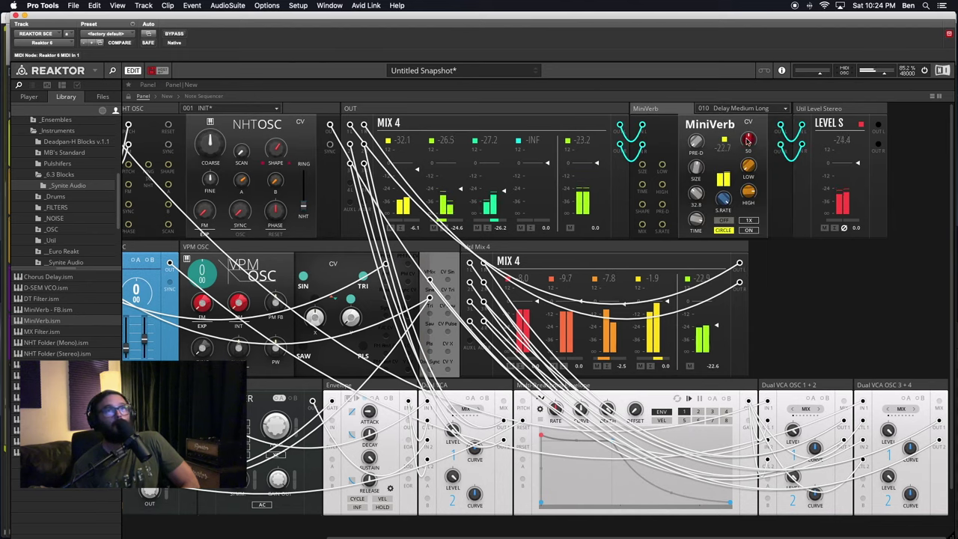
pyautogui.moveTo(748, 141); pyautogui.dragTo(745, 103)
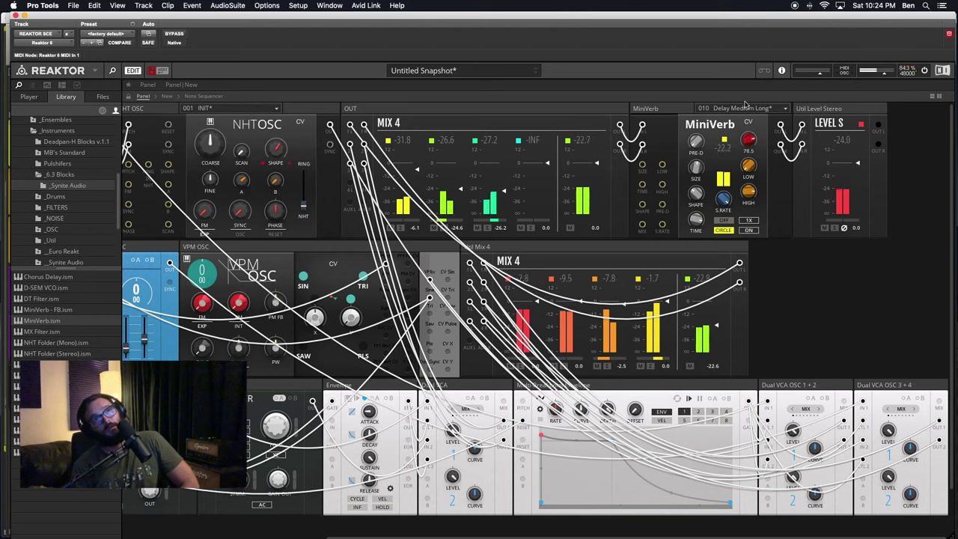
# Step: Load MiniVerb's Delay Long preset, try a high and then a lower wet/dry mix, and adjust its size
pyautogui.click(744, 108)
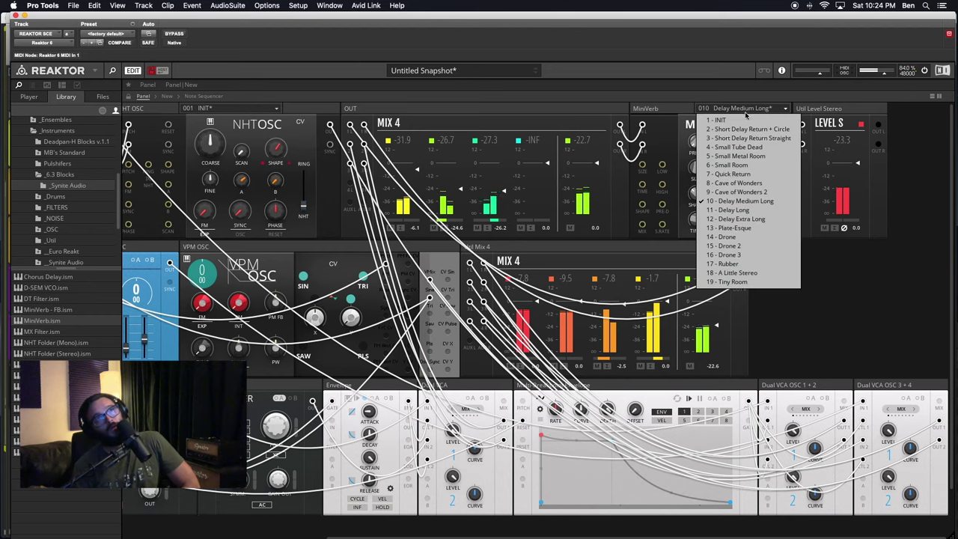
pyautogui.click(729, 210)
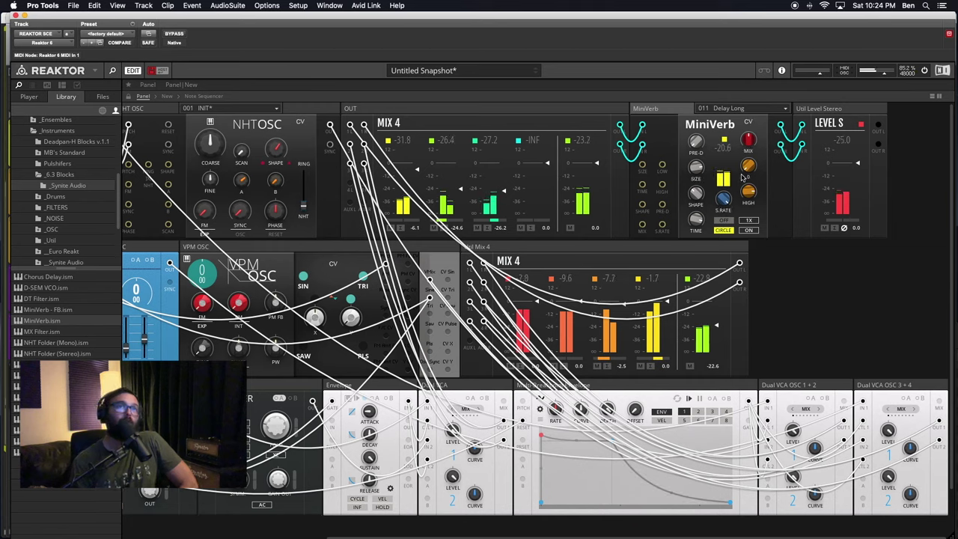
pyautogui.moveTo(748, 139); pyautogui.dragTo(754, 91)
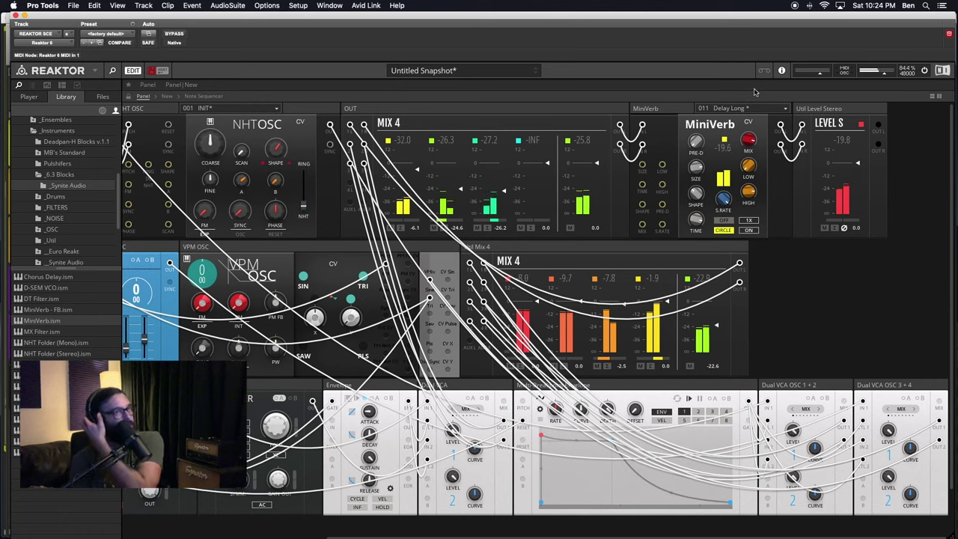
pyautogui.moveTo(755, 93); pyautogui.dragTo(750, 131)
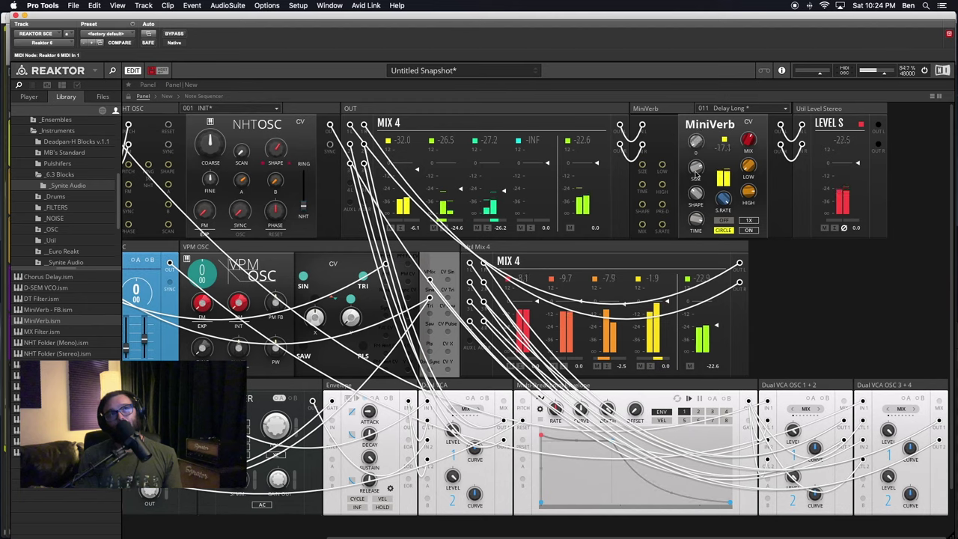
pyautogui.moveTo(693, 171); pyautogui.dragTo(692, 168)
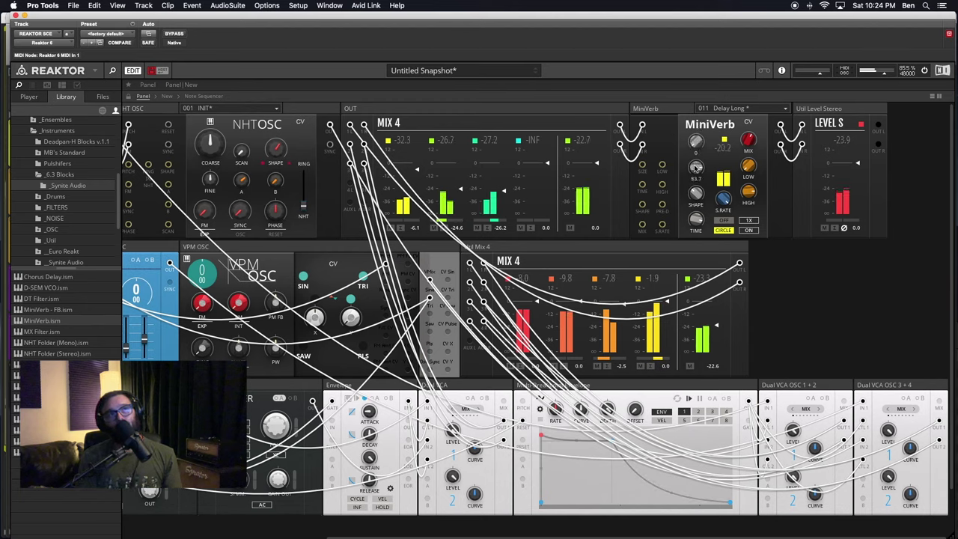
# Step: Load MiniVerb's Delay Extra Long preset and raise its mix to about 88.2
pyautogui.click(748, 108)
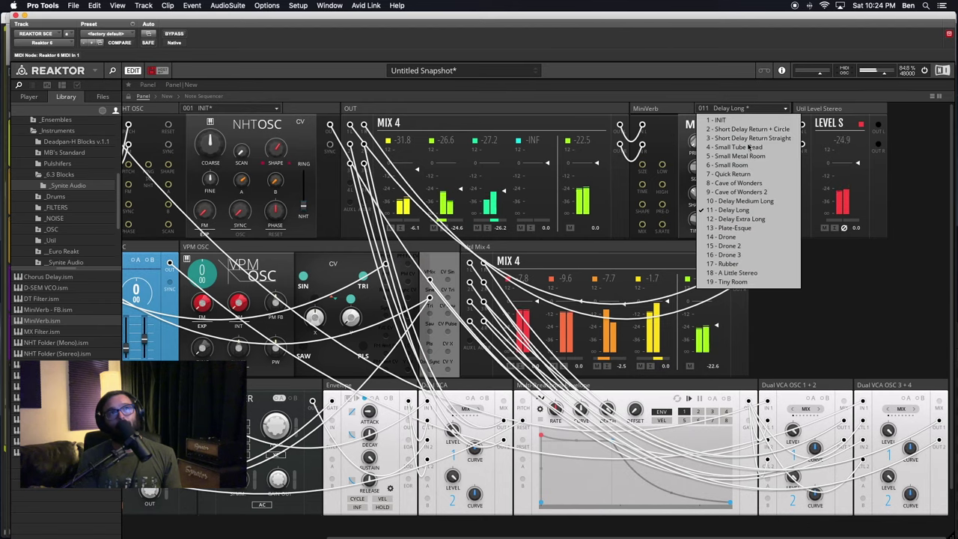
pyautogui.click(745, 217)
pyautogui.moveTo(753, 149); pyautogui.dragTo(751, 110)
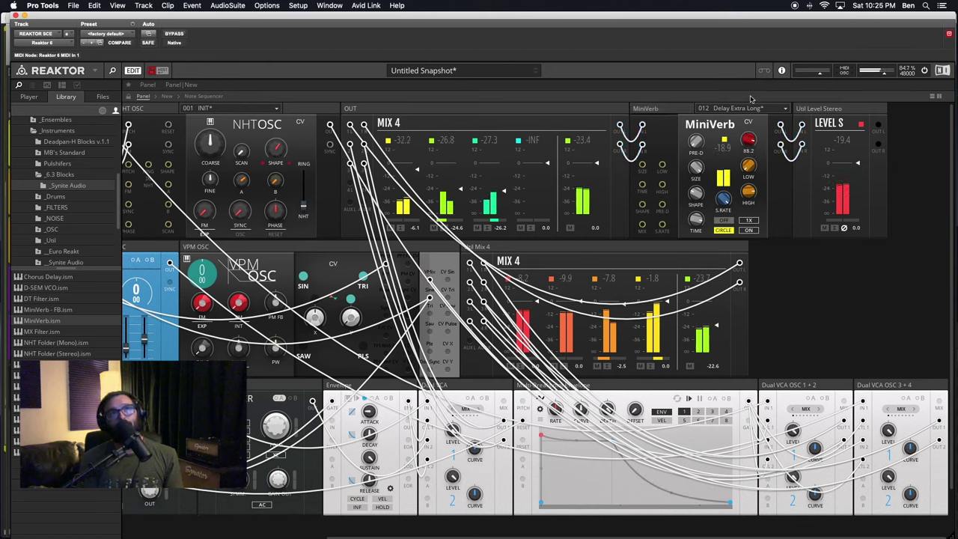
# Step: Load MiniVerb's Plate-Esque preset and switch the delay/diffusion movement on, then back off
pyautogui.click(724, 108)
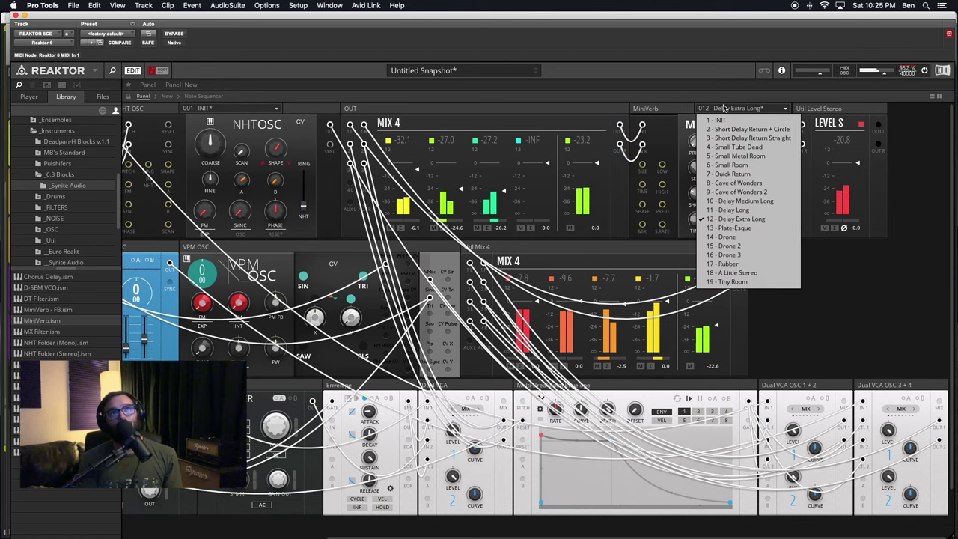
pyautogui.click(735, 228)
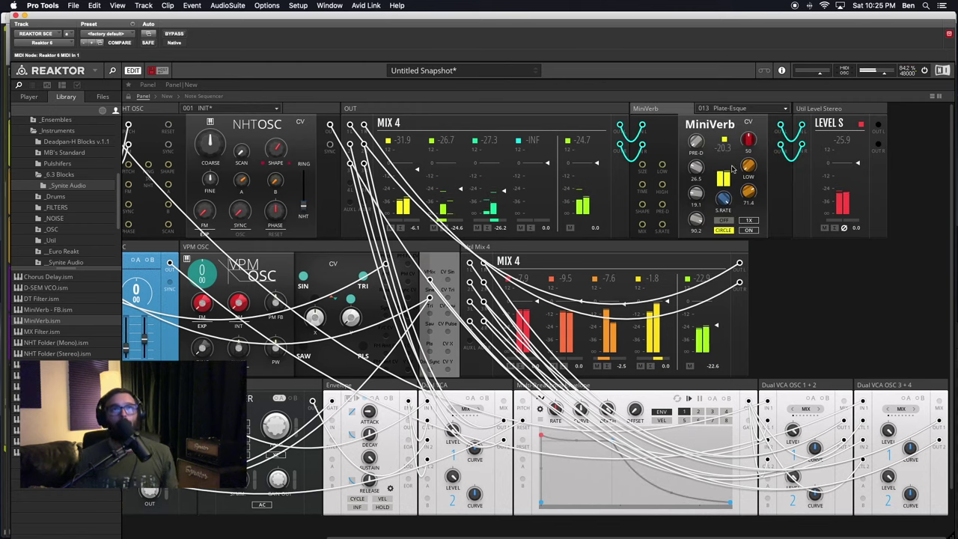
pyautogui.click(721, 220)
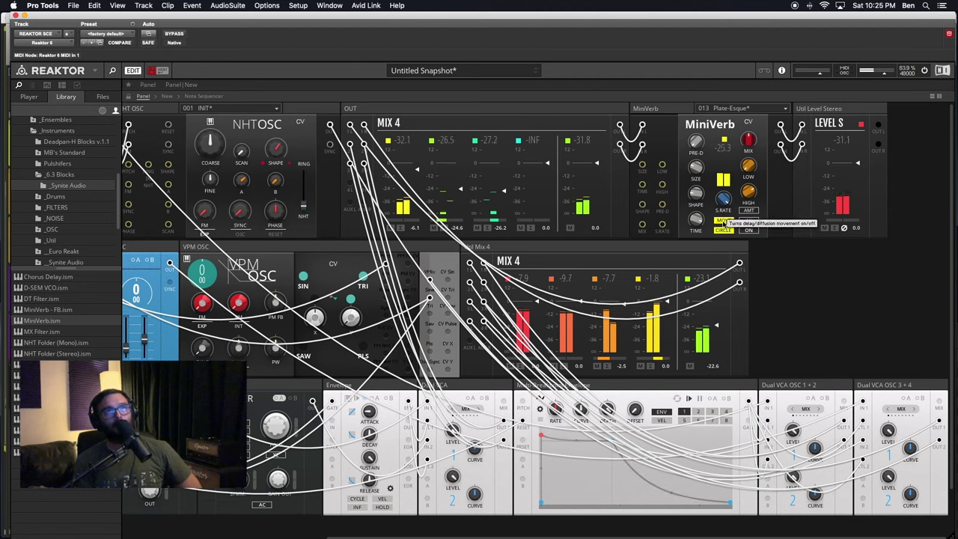
pyautogui.click(723, 222)
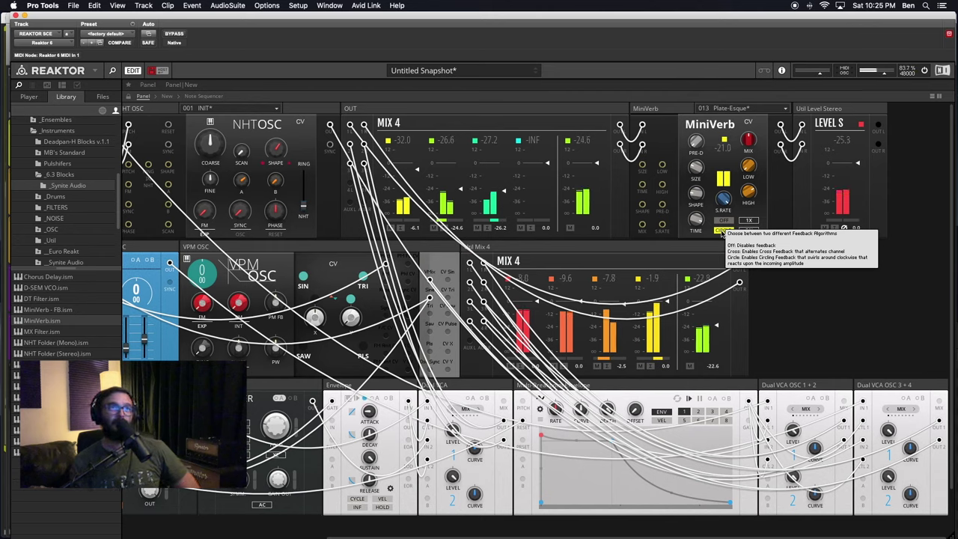
# Step: Audition MiniVerb's Drone preset, load Drone 2 instead, and try a high mix before lowering it
pyautogui.click(763, 109)
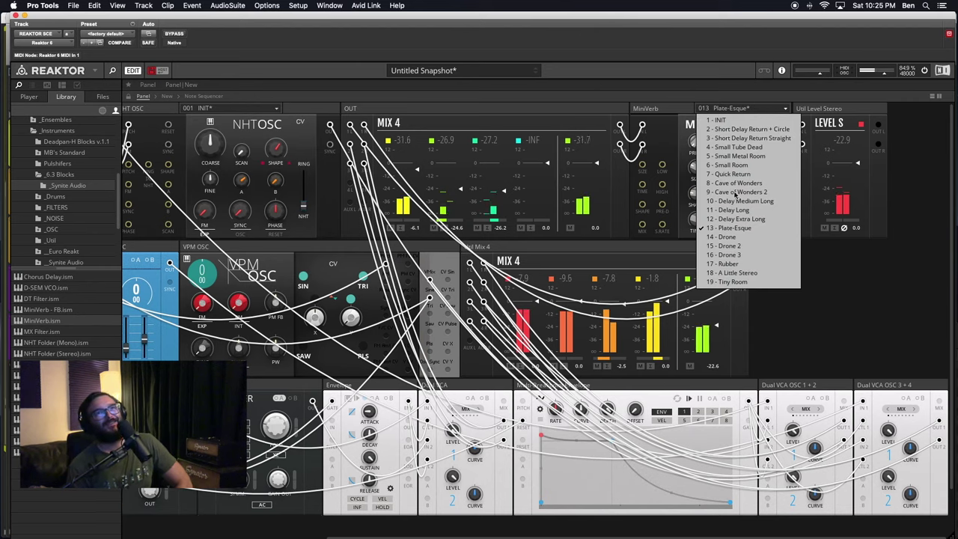
pyautogui.click(732, 238)
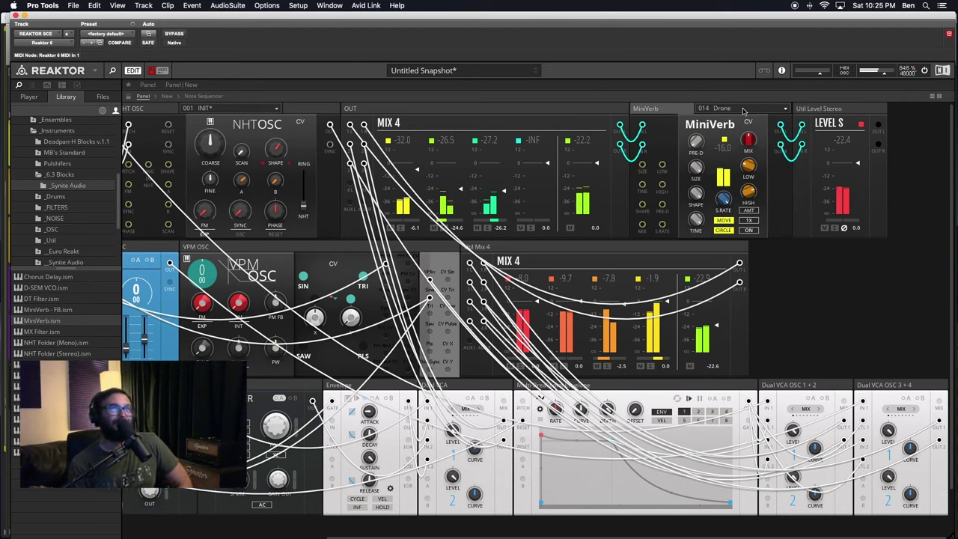
pyautogui.click(743, 110)
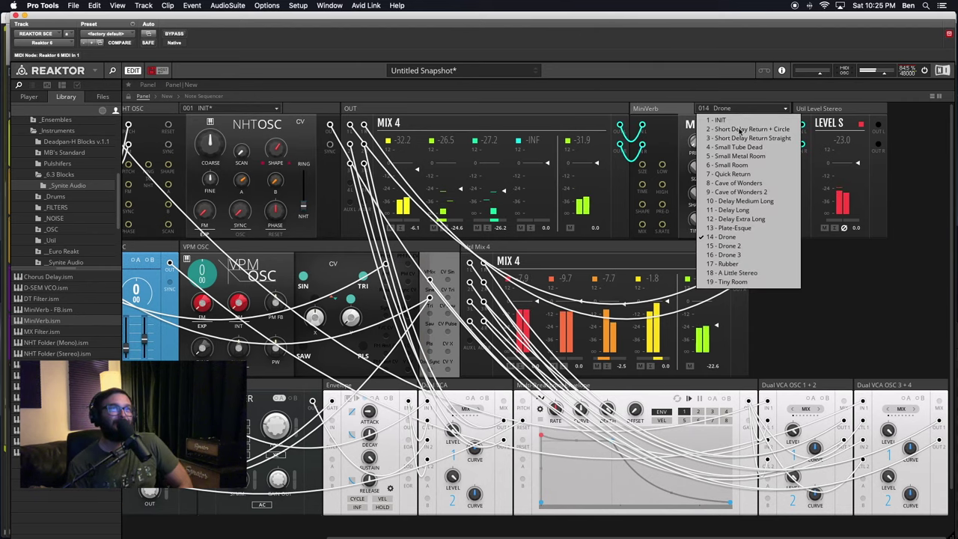
pyautogui.click(725, 246)
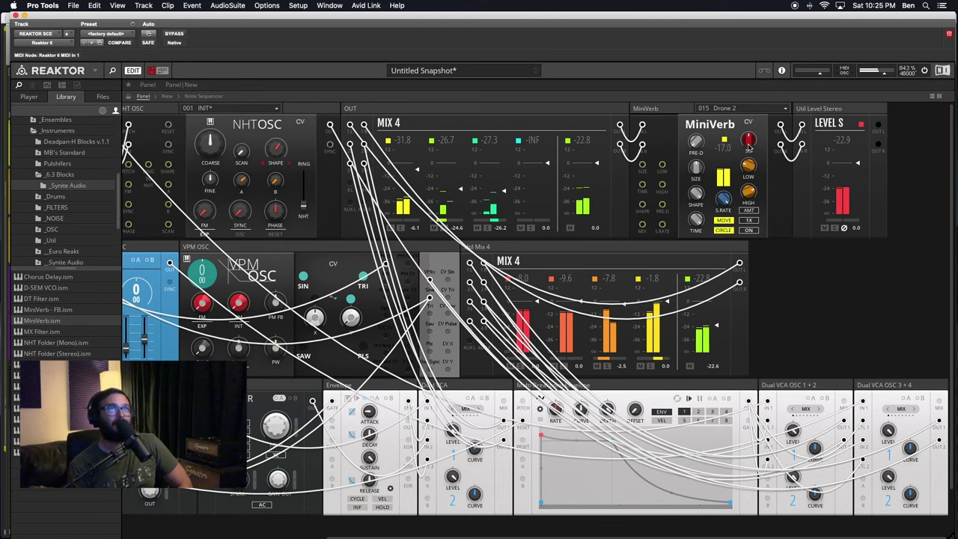
pyautogui.moveTo(750, 147); pyautogui.dragTo(746, 121)
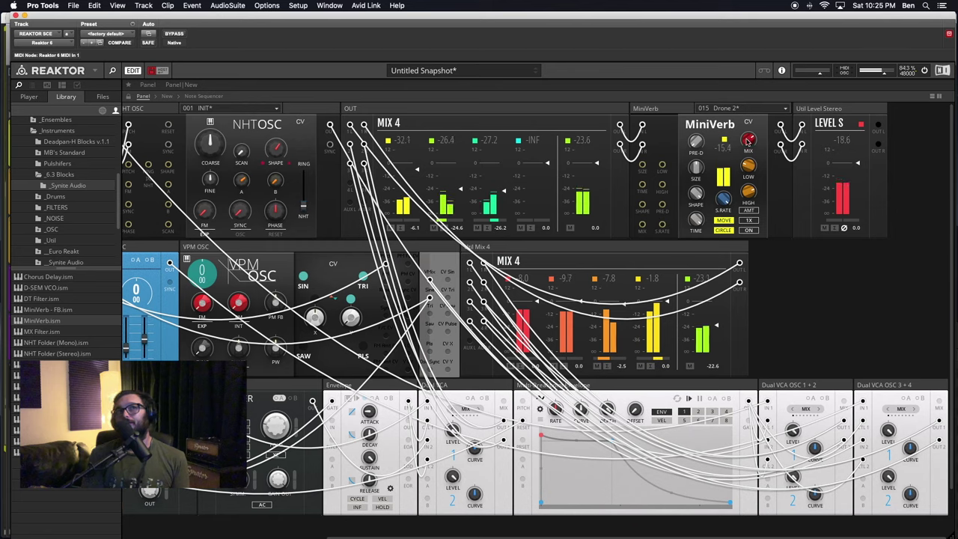
pyautogui.moveTo(748, 152); pyautogui.dragTo(769, 215)
# Step: Review the patch from the sequencers and Decaying Sine across to MiniVerb and the output
pyautogui.hscroll(-5, 374, 408)
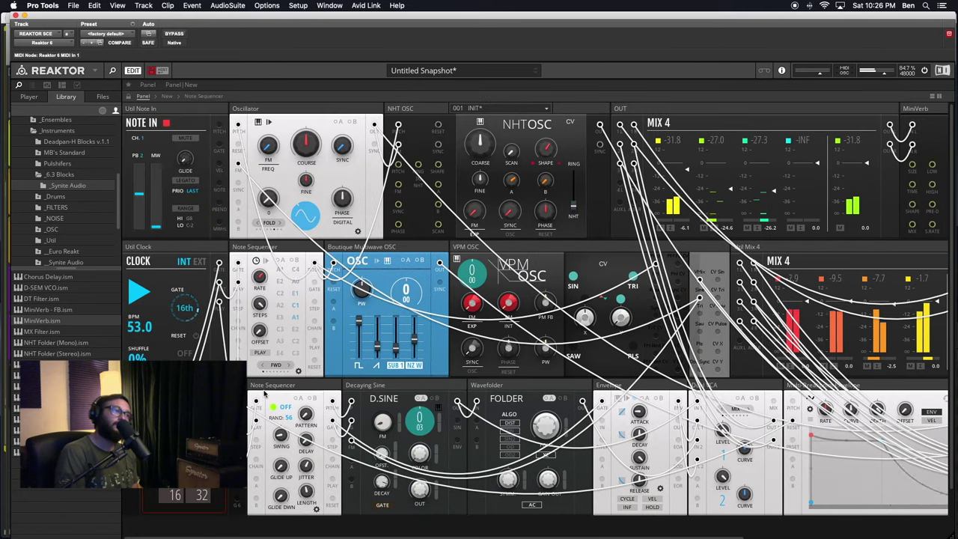
pyautogui.scroll(-1, 375, 408)
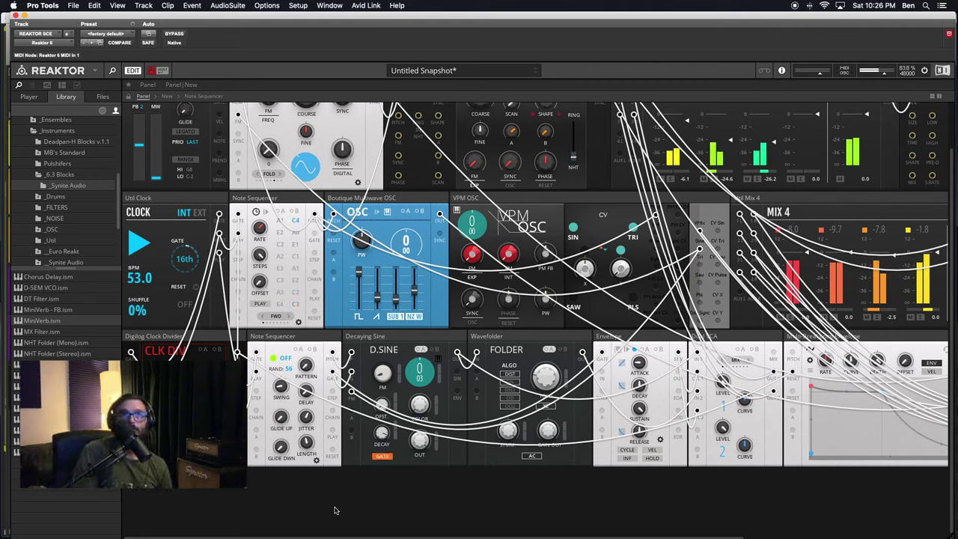
pyautogui.scroll(3, 335, 510)
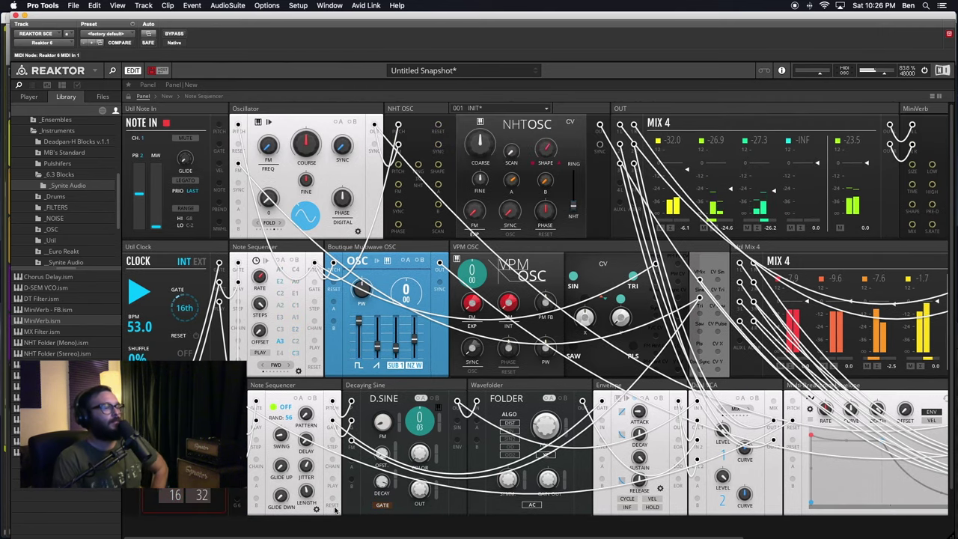
pyautogui.scroll(-3, 335, 510)
pyautogui.scroll(3, 334, 510)
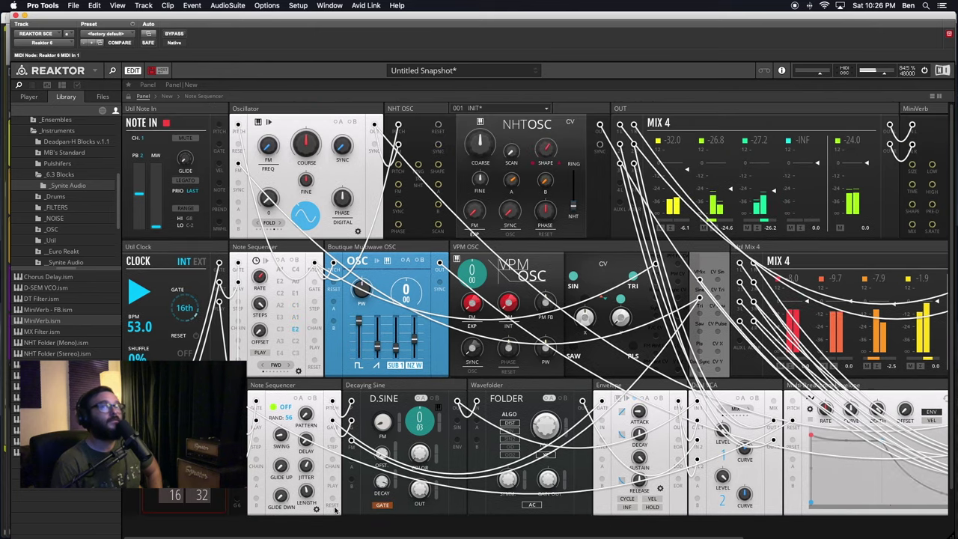
pyautogui.hscroll(2, 334, 511)
pyautogui.hscroll(10, 335, 510)
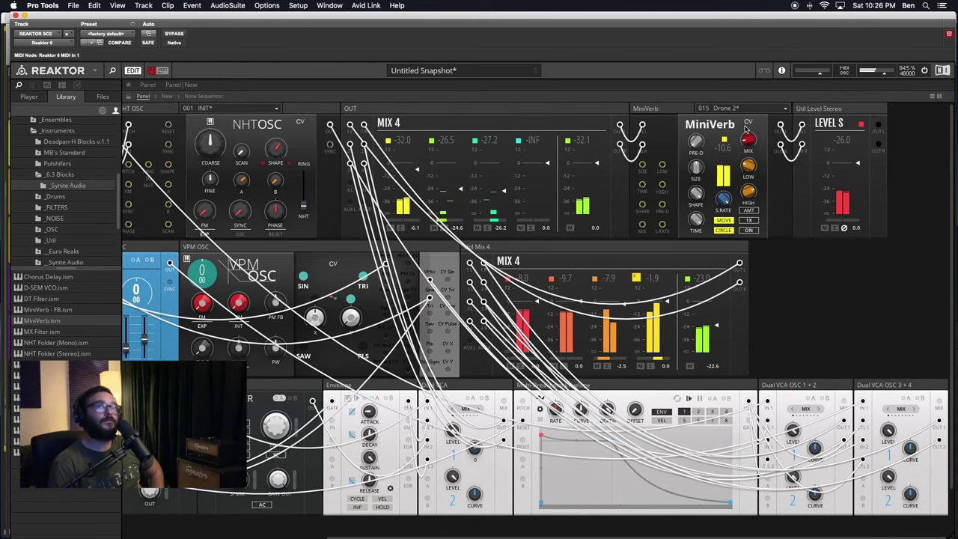
pyautogui.hscroll(-11, 292, 425)
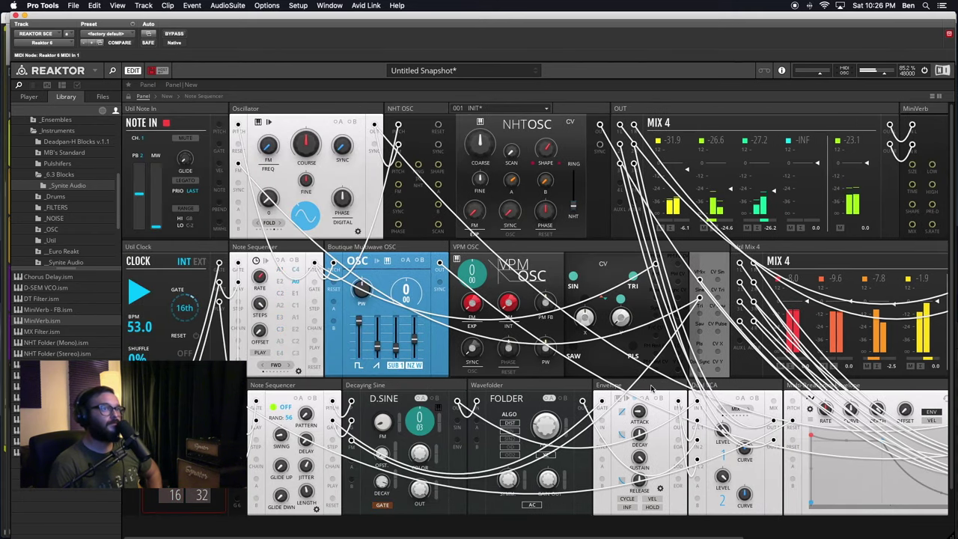
# Step: Show MiniVerb's CV modulation controls and set its mix to 14.4
pyautogui.hscroll(11, 619, 417)
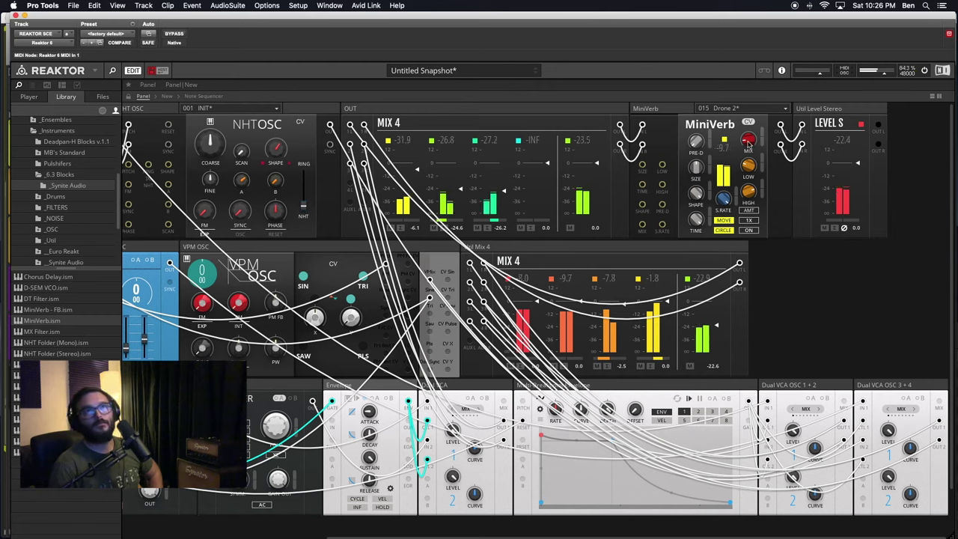
pyautogui.moveTo(748, 143); pyautogui.dragTo(745, 131)
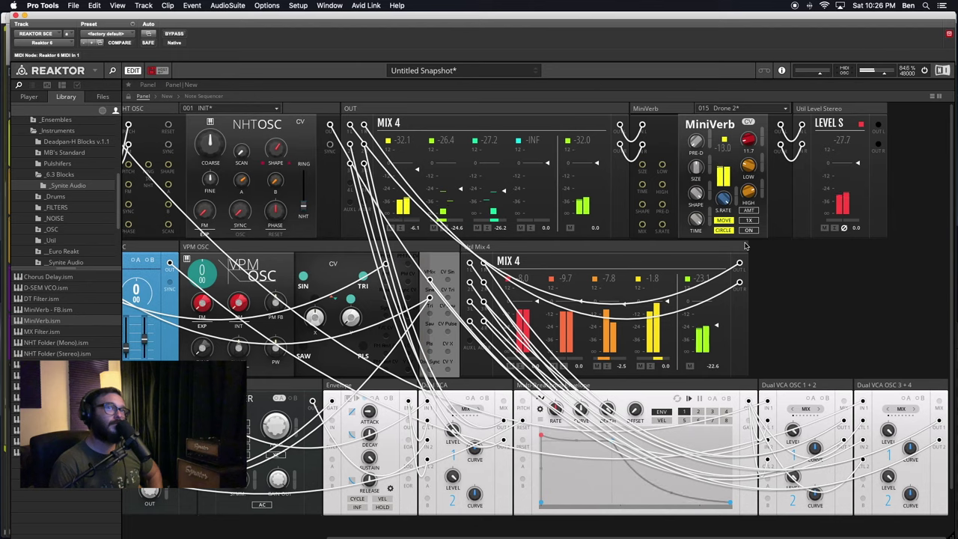
pyautogui.moveTo(749, 140); pyautogui.dragTo(745, 138)
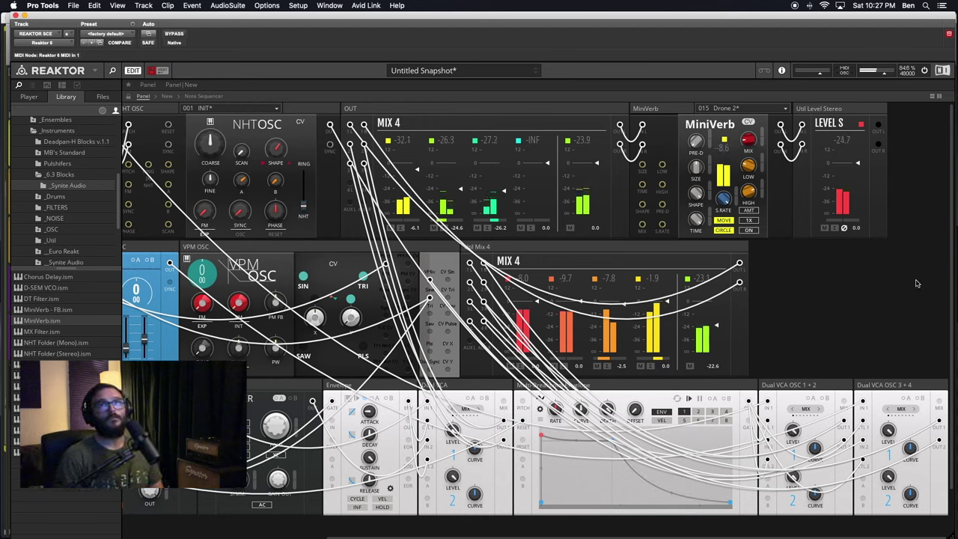
# Step: Browse the factory library's Toy Box Sampling Pack blocks, including the Utility folder
pyautogui.hscroll(-5, 189, 328)
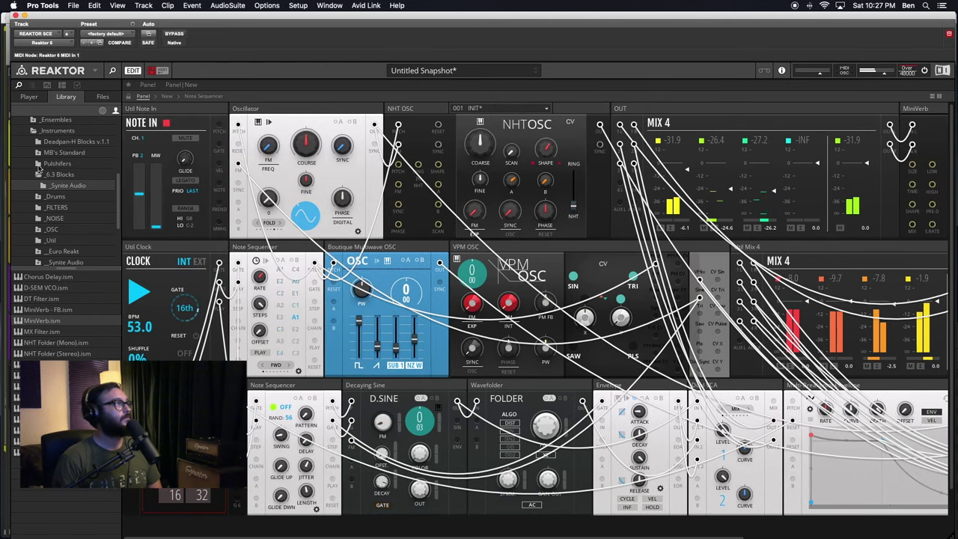
pyautogui.scroll(5, 37, 168)
pyautogui.click(29, 97)
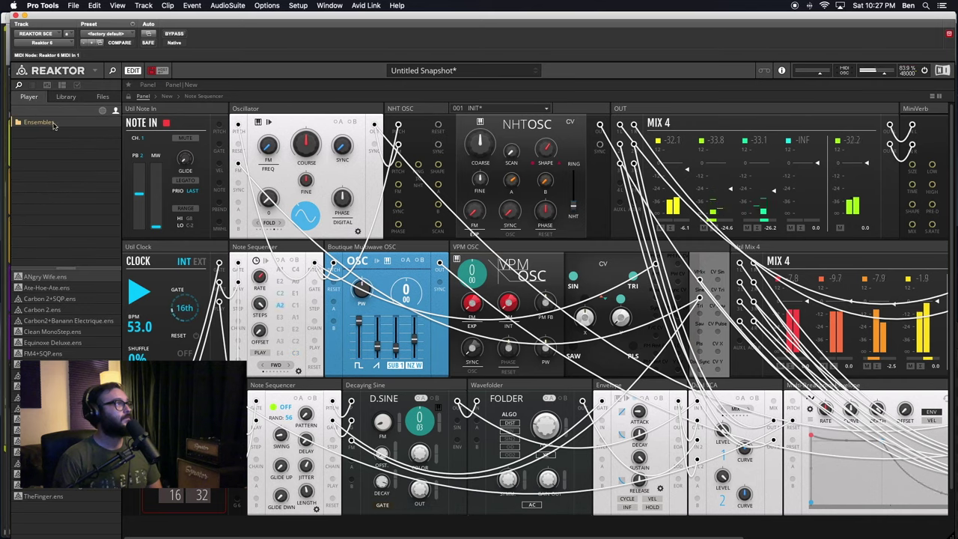
pyautogui.click(103, 110)
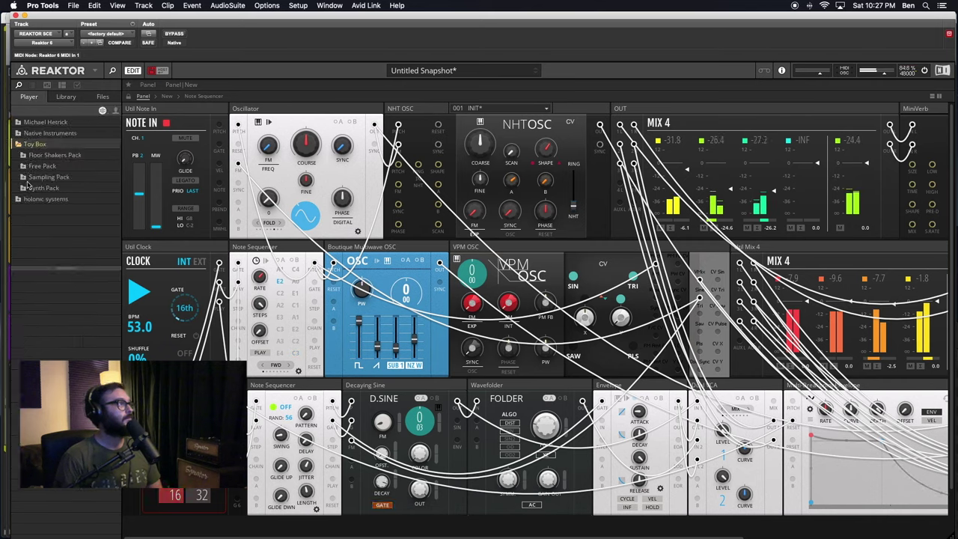
pyautogui.click(25, 178)
pyautogui.click(30, 189)
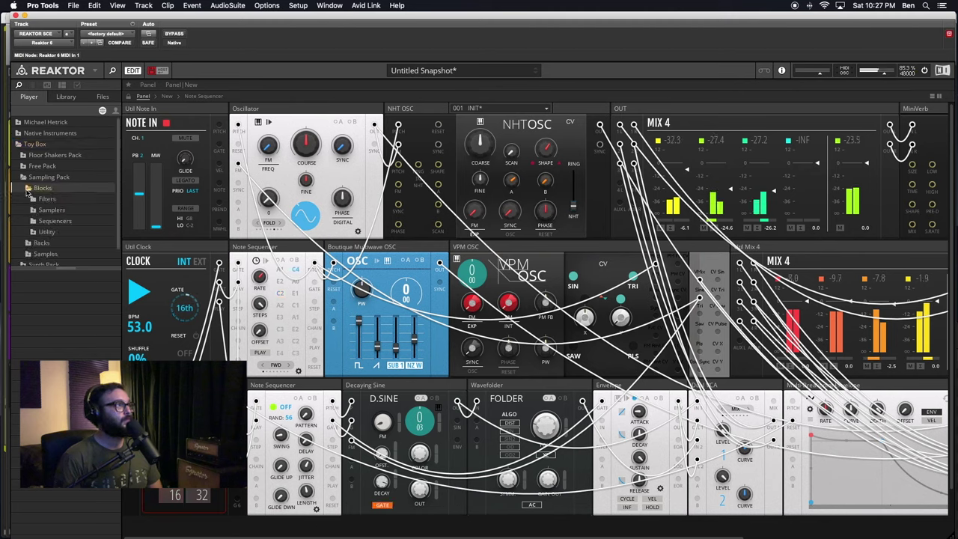
pyautogui.click(44, 222)
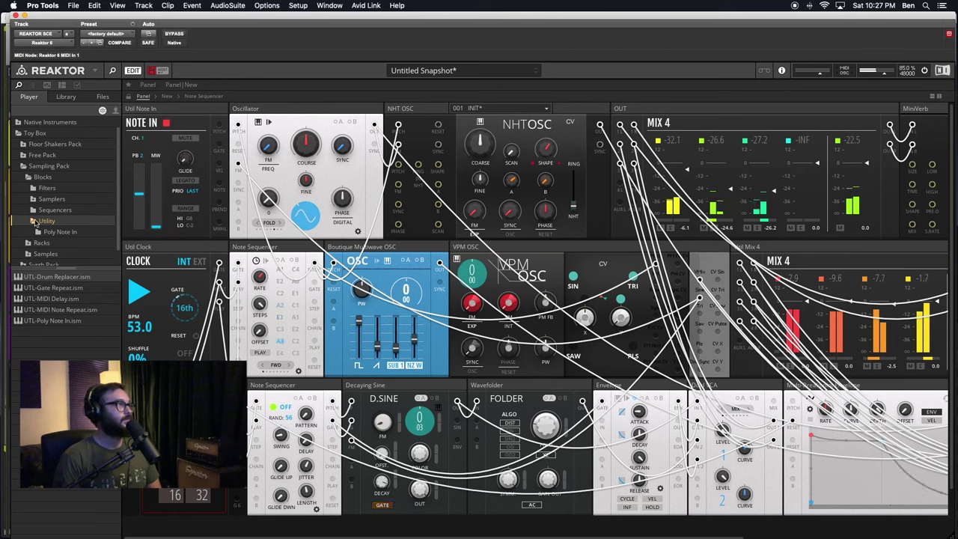
pyautogui.click(33, 222)
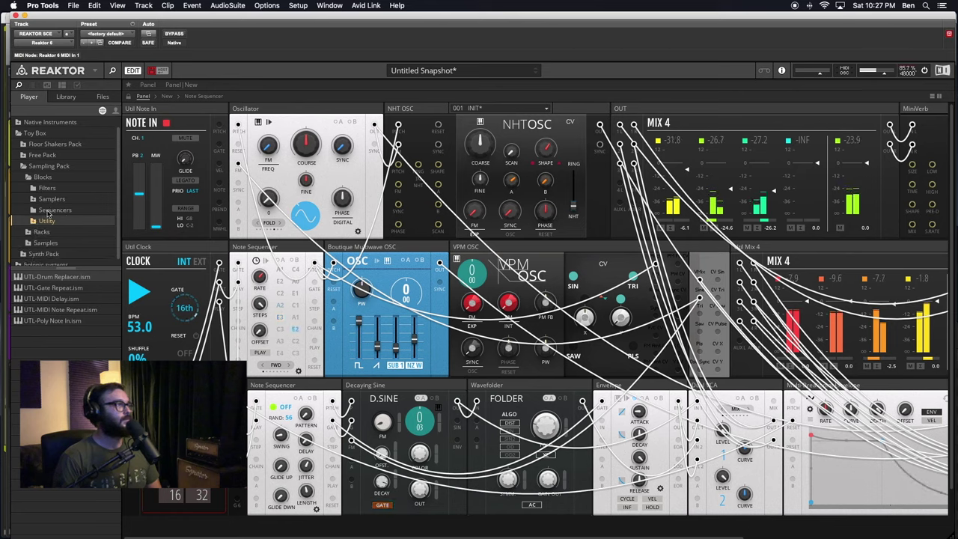
pyautogui.click(29, 178)
pyautogui.click(27, 177)
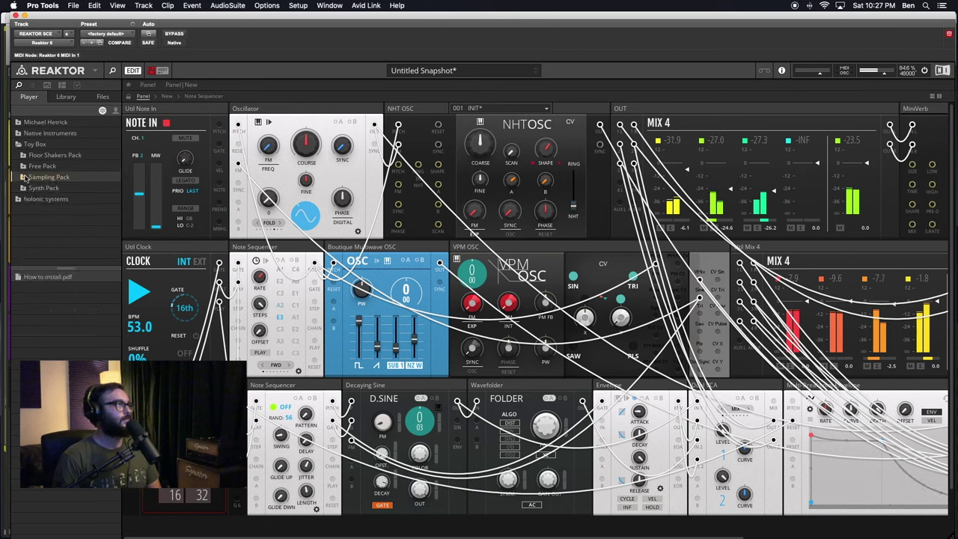
# Step: Add a Multi-Breakpoint Envelope from the Floor Shakers Pack beside the lower Mix 4, and delete it again
pyautogui.click(25, 155)
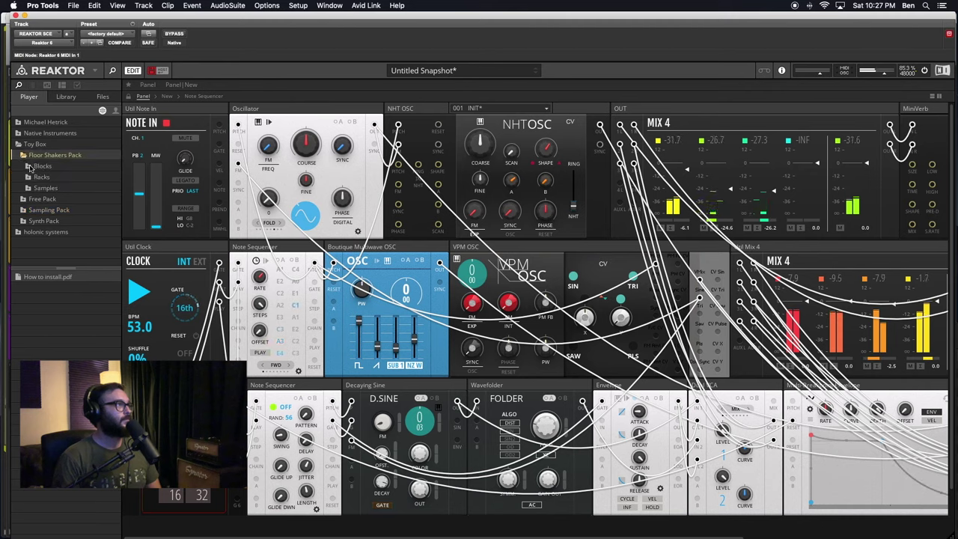
pyautogui.click(31, 166)
pyautogui.click(39, 198)
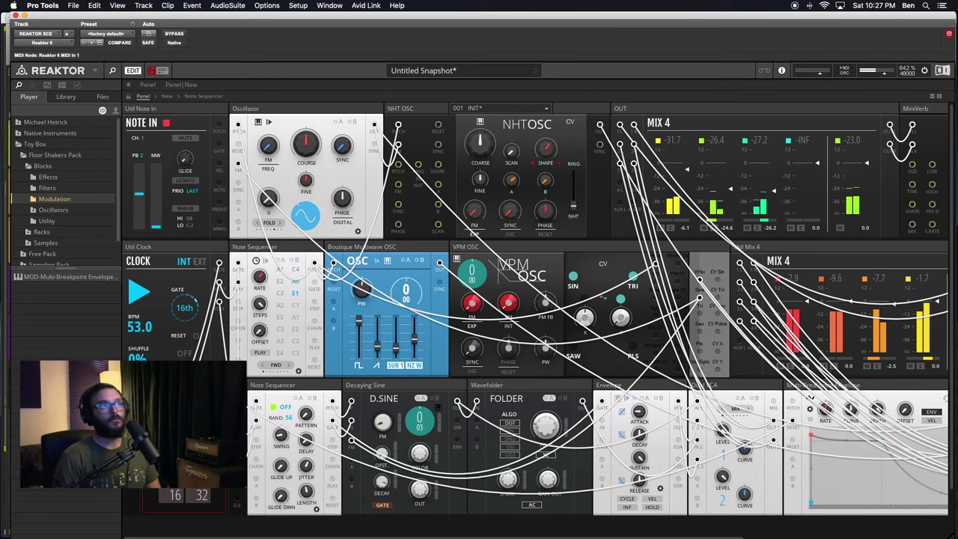
pyautogui.hscroll(5, 535, 309)
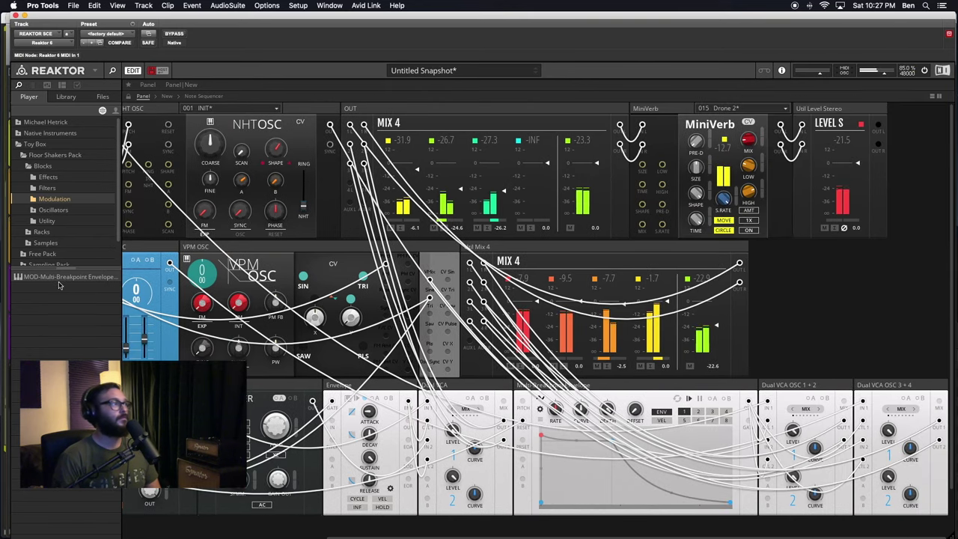
pyautogui.moveTo(59, 284); pyautogui.dragTo(786, 246)
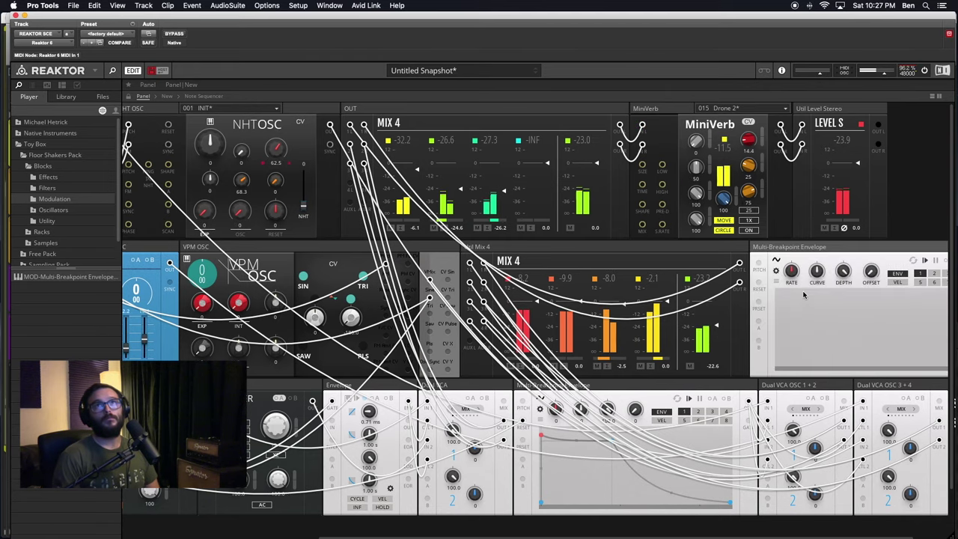
pyautogui.hscroll(3, 797, 291)
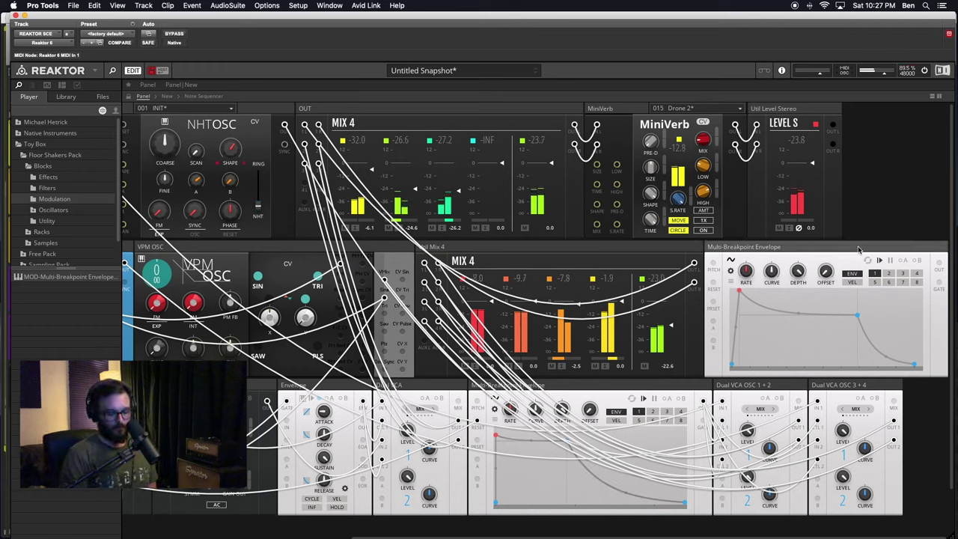
pyautogui.press('Delete')
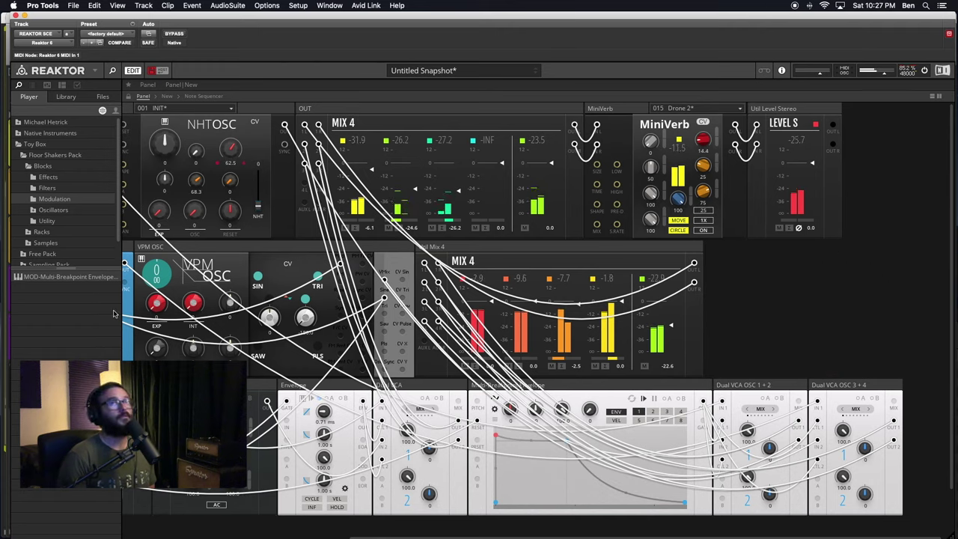
# Step: Add MOD-Envelope from the Toy Box Free Pack's Modulation blocks beside the lower Mix 4
pyautogui.click(23, 155)
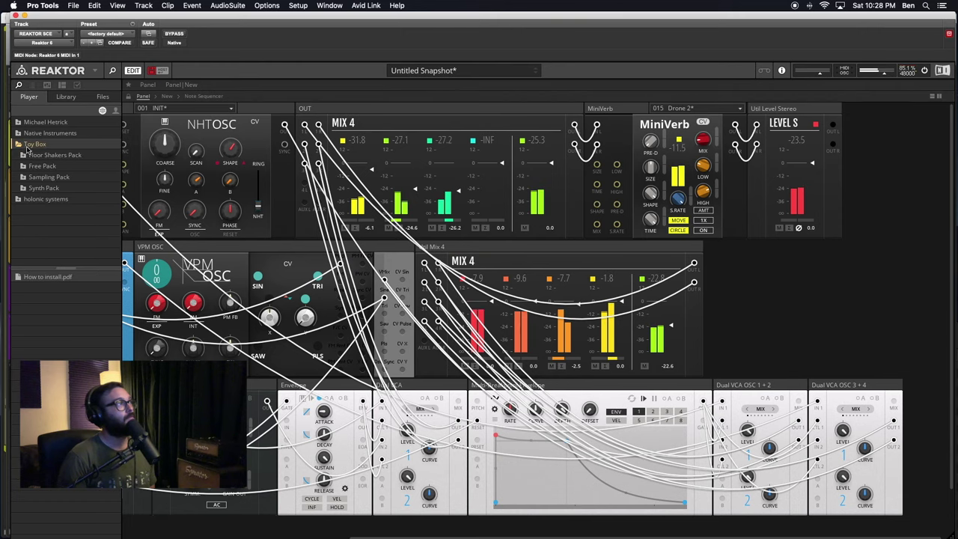
pyautogui.click(23, 165)
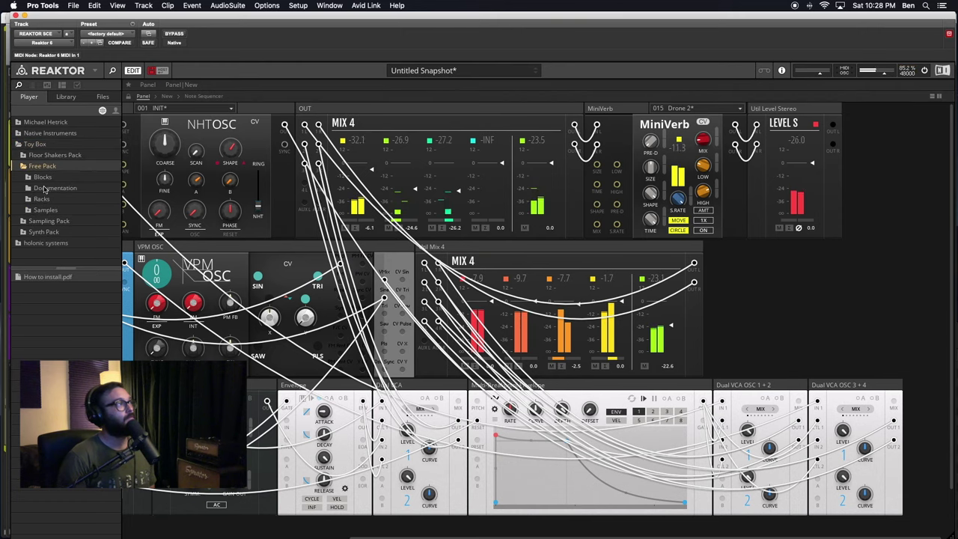
pyautogui.click(30, 178)
pyautogui.click(51, 210)
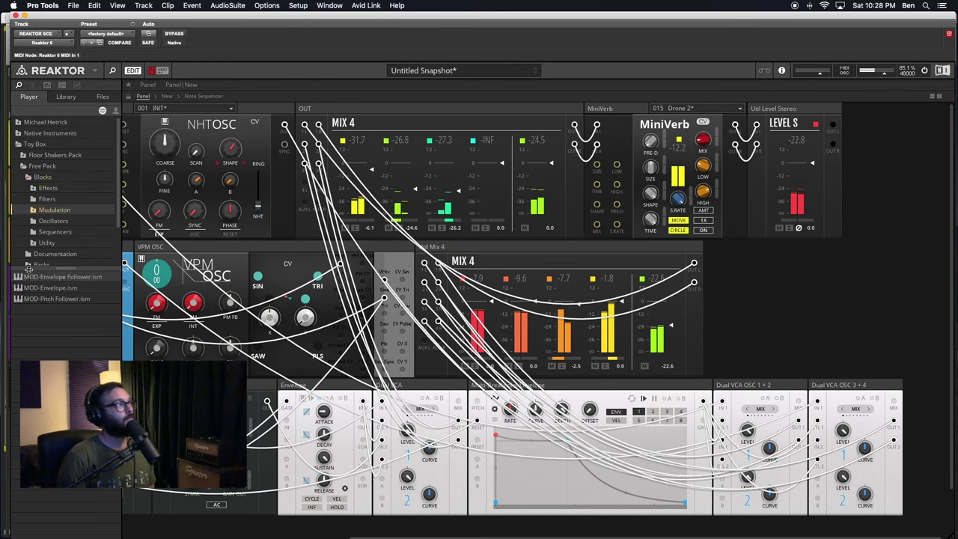
pyautogui.moveTo(27, 293); pyautogui.dragTo(753, 252)
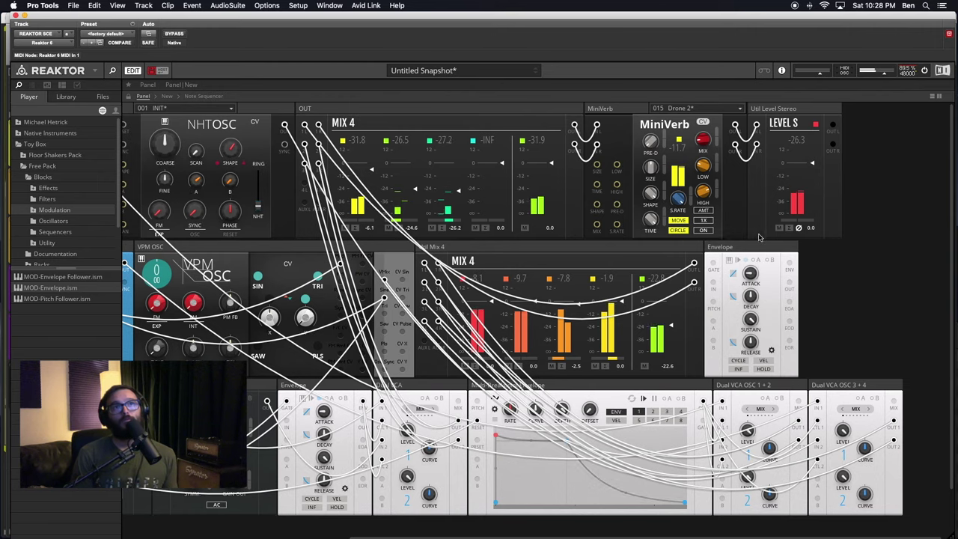
# Step: Patch the gate from the Note Sequencer driving Decaying Sine into the new Envelope's Gate input
pyautogui.hscroll(-10, 379, 380)
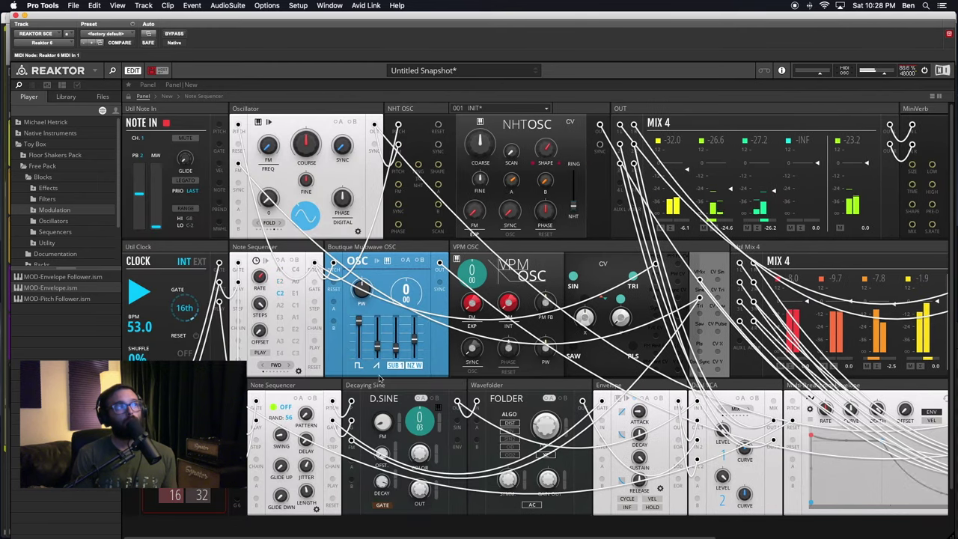
pyautogui.click(299, 387)
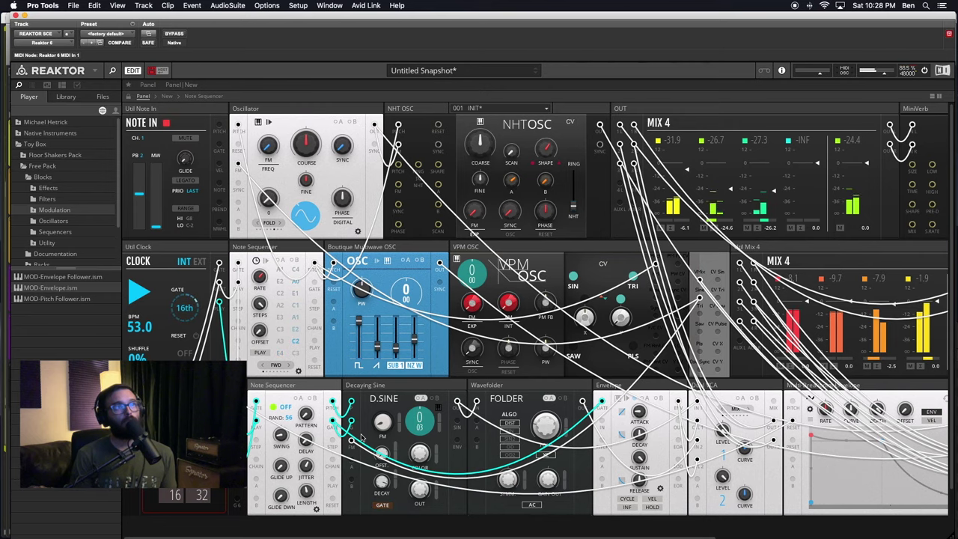
pyautogui.hscroll(2, 362, 437)
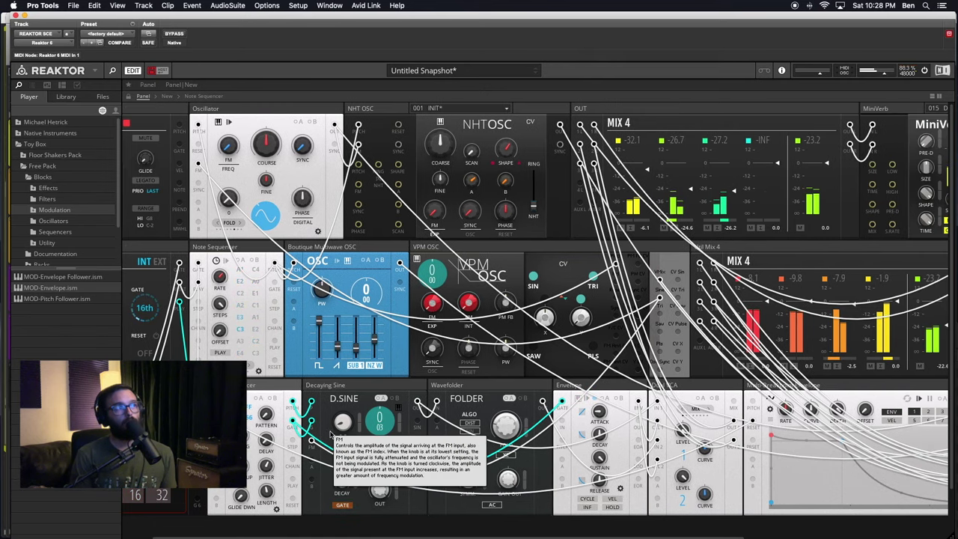
pyautogui.moveTo(312, 440); pyautogui.dragTo(707, 264)
pyautogui.hscroll(12, 652, 271)
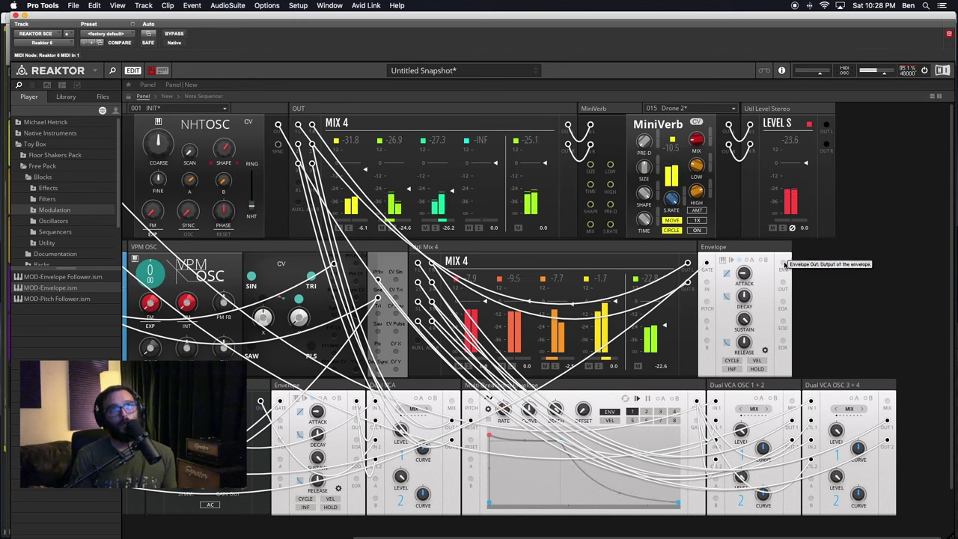
# Step: Patch the new Envelope's output into MiniVerb's Mix modulation input and lengthen its attack to about 195 ms
pyautogui.moveTo(785, 263); pyautogui.dragTo(598, 226)
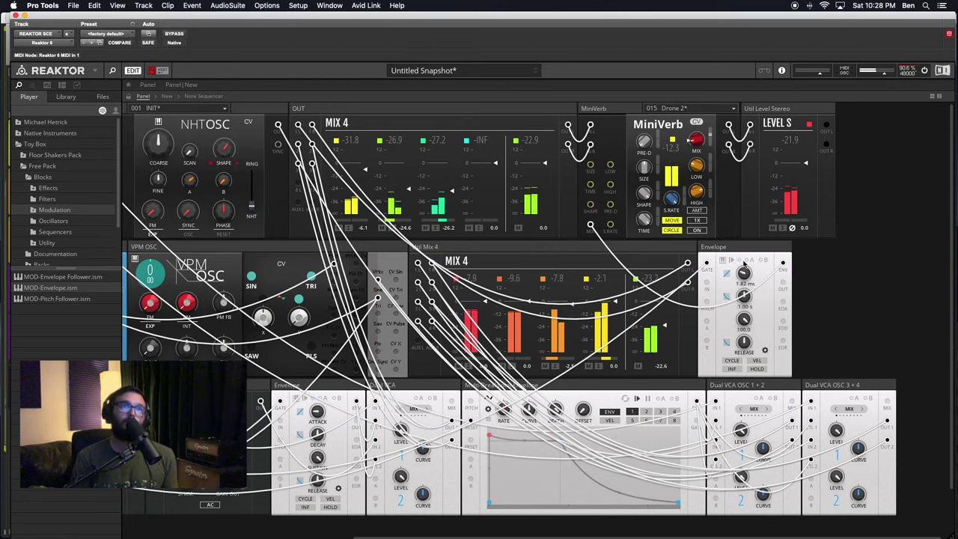
pyautogui.moveTo(743, 258); pyautogui.dragTo(741, 234)
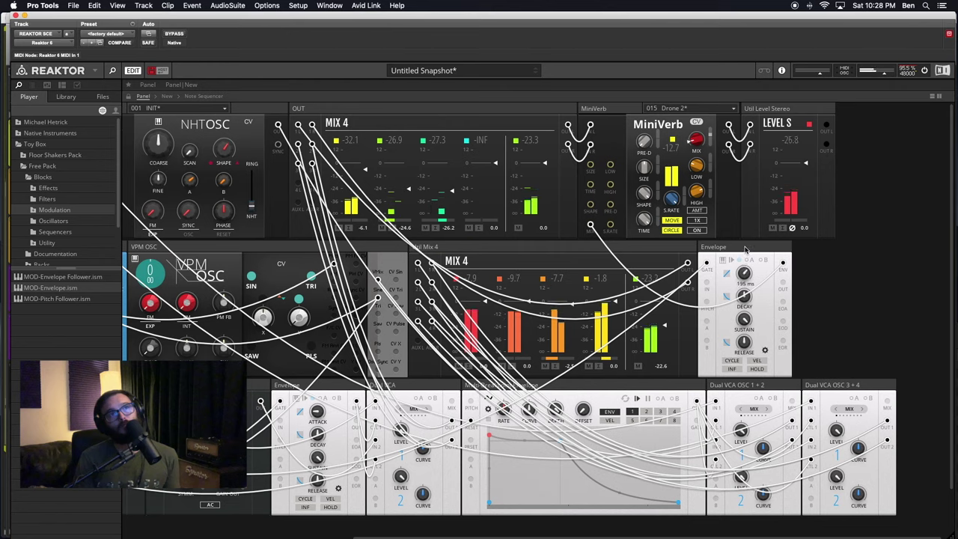
pyautogui.moveTo(744, 239)
pyautogui.mouseDown()
pyautogui.moveTo(746, 201)
pyautogui.moveTo(743, 240)
pyautogui.mouseUp()
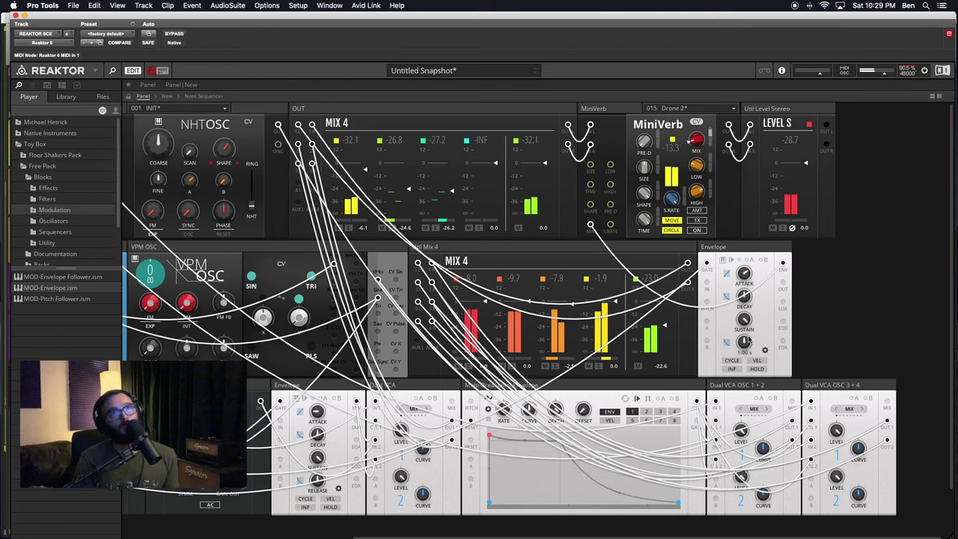
# Step: Shorten the new Envelope's release and lengthen its attack to about 1.65 s
pyautogui.moveTo(745, 274); pyautogui.dragTo(745, 265)
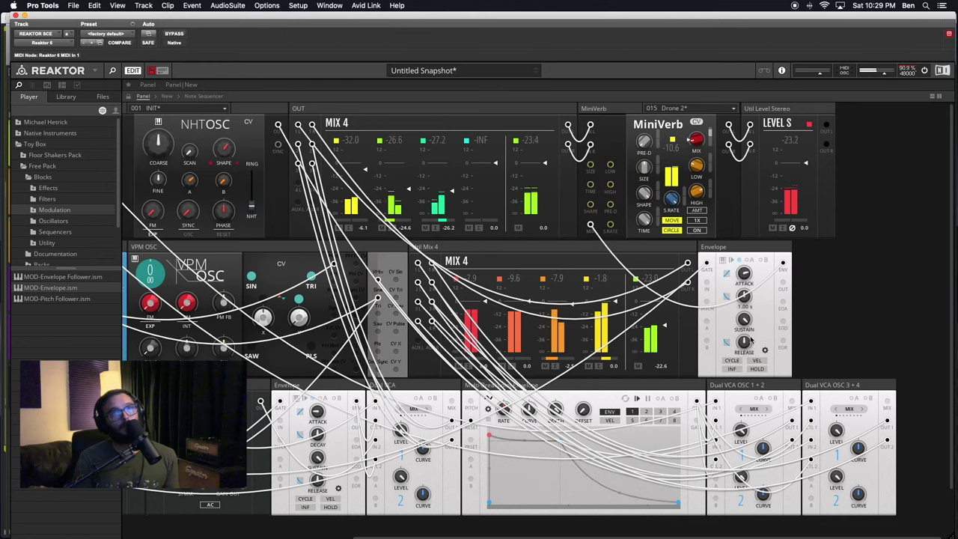
pyautogui.moveTo(743, 369); pyautogui.dragTo(744, 383)
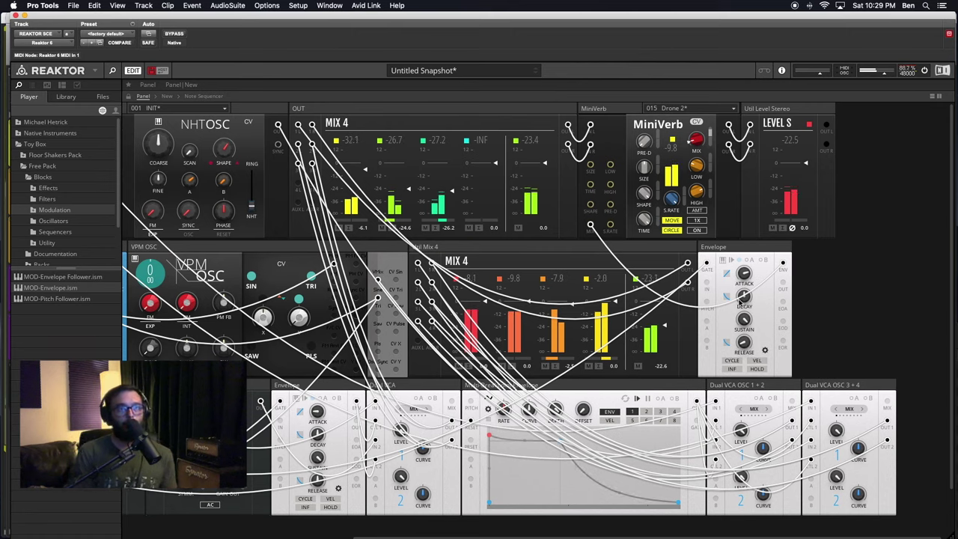
pyautogui.moveTo(743, 268)
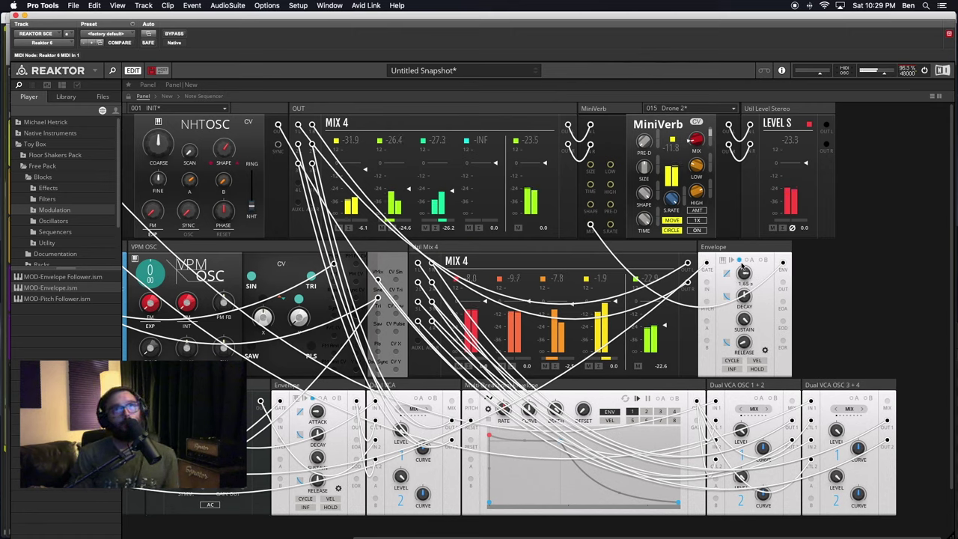
pyautogui.moveTo(743, 268); pyautogui.dragTo(741, 279)
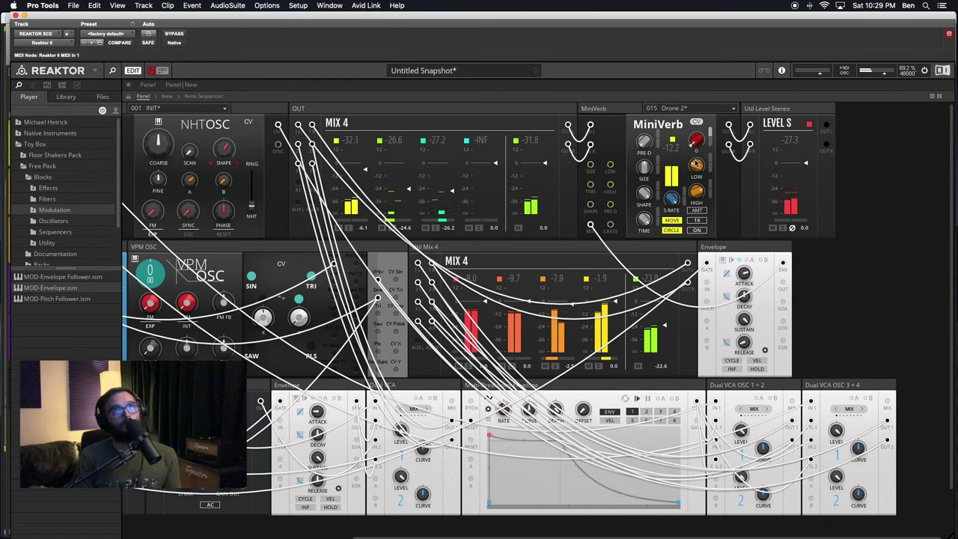
# Step: Turn MiniVerb's Mix down to 0 and shorten the modulating Envelope's attack to about 31.6 ms
pyautogui.moveTo(696, 126); pyautogui.dragTo(696, 215)
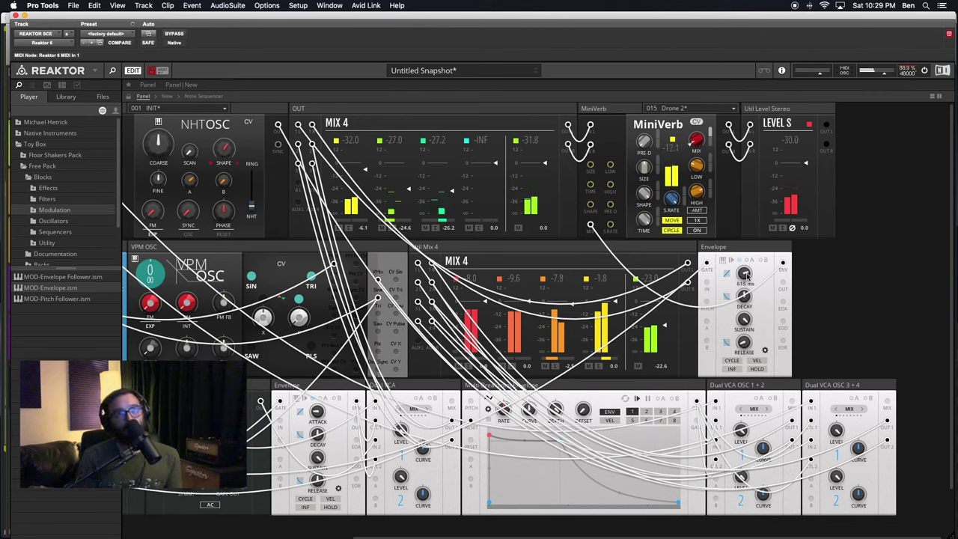
pyautogui.moveTo(742, 296); pyautogui.dragTo(746, 243)
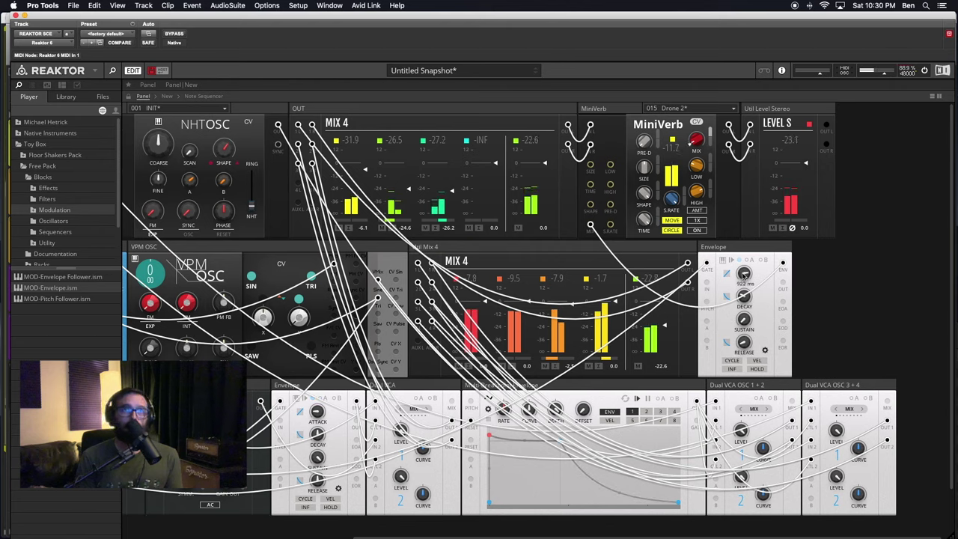
pyautogui.moveTo(744, 272); pyautogui.dragTo(743, 289)
pyautogui.click(745, 326)
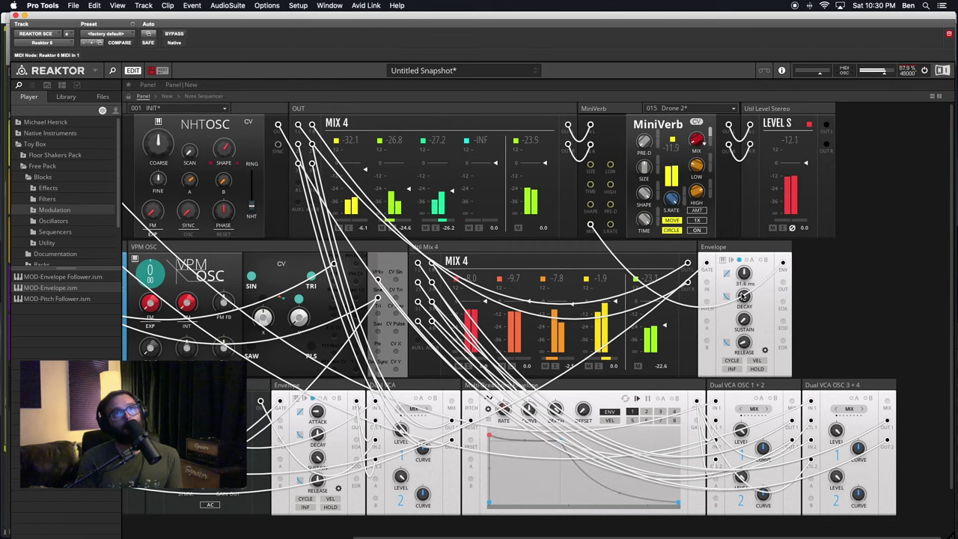
# Step: Set MiniVerb's Mix to about 1.9 and fine-tune the modulating Envelope's attack time and attack curve
pyautogui.moveTo(741, 276); pyautogui.dragTo(743, 268)
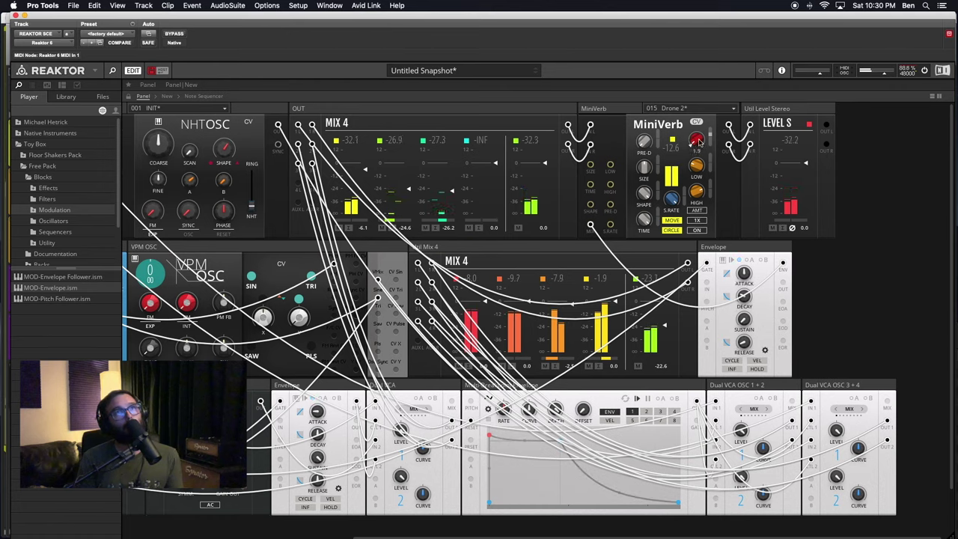
pyautogui.moveTo(741, 269)
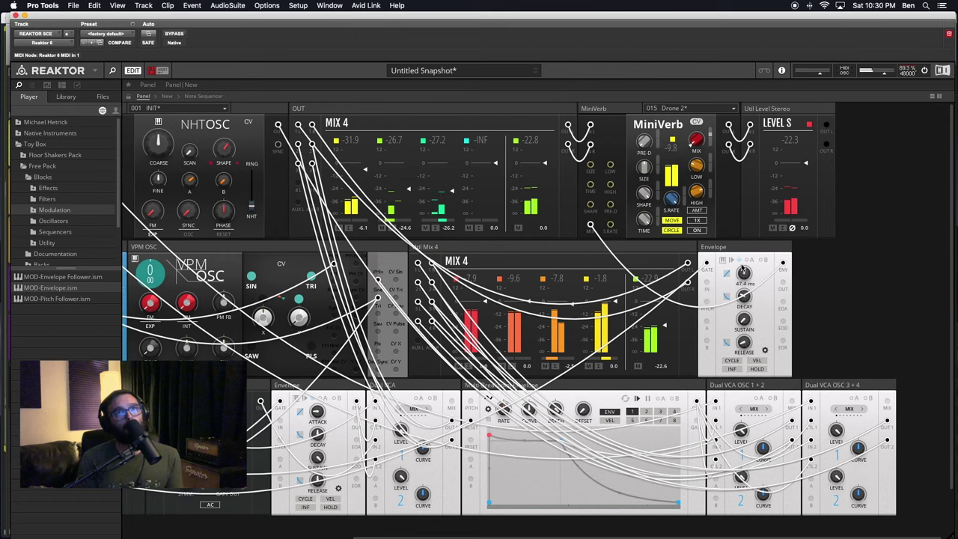
pyautogui.moveTo(742, 265); pyautogui.dragTo(743, 267)
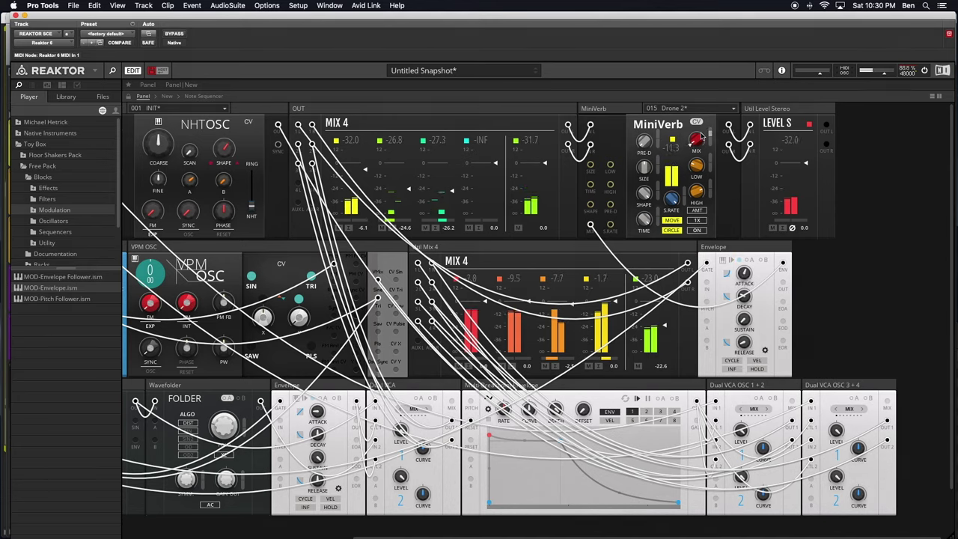
pyautogui.moveTo(743, 275)
pyautogui.moveTo(743, 275); pyautogui.dragTo(745, 277)
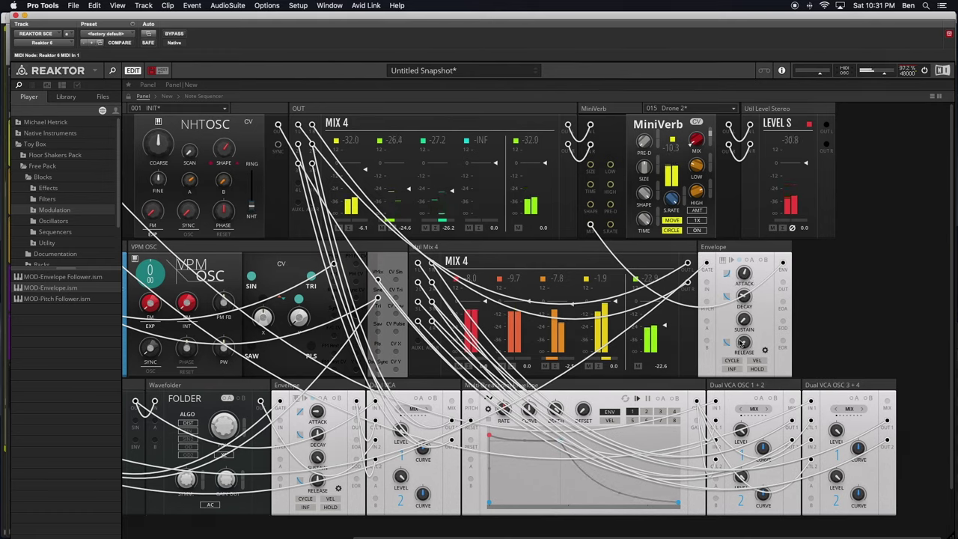
# Step: Adjust the modulating Envelope's decay, lower its sustain to about 17 and set its release to about 930 ms
pyautogui.moveTo(740, 339); pyautogui.dragTo(751, 259)
pyautogui.click(744, 297)
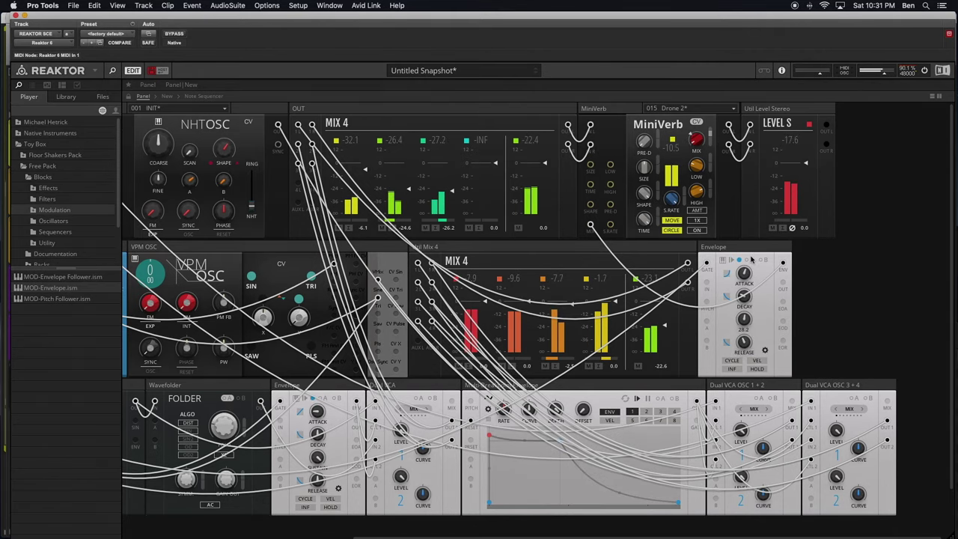
pyautogui.moveTo(750, 347); pyautogui.dragTo(747, 328)
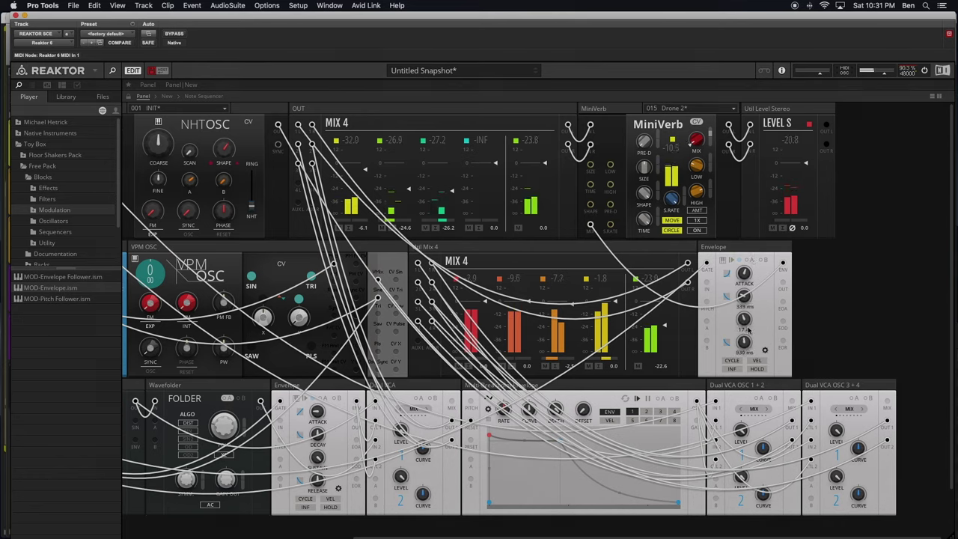
# Step: Try the modulating Envelope's Hold and Vel options on and off, and leave Hold enabled
pyautogui.click(758, 371)
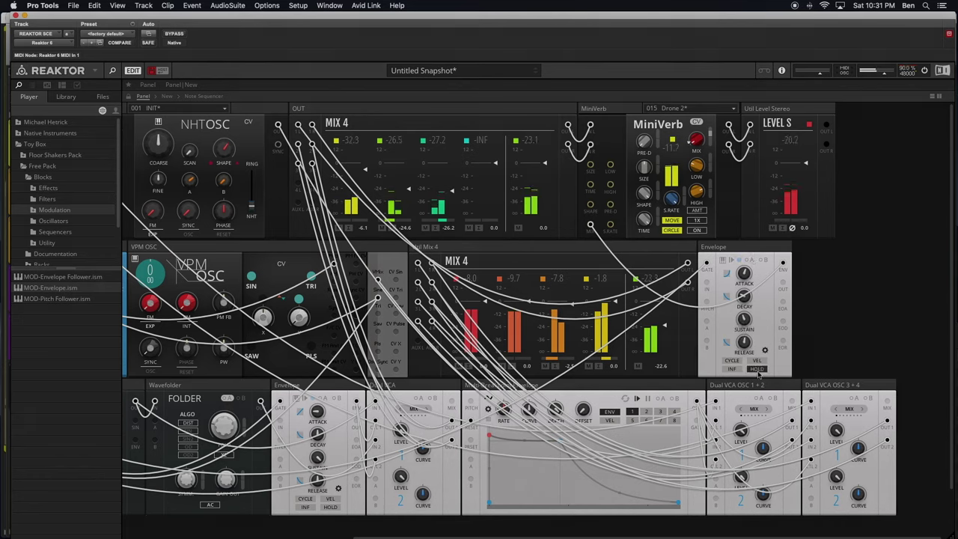
pyautogui.click(758, 371)
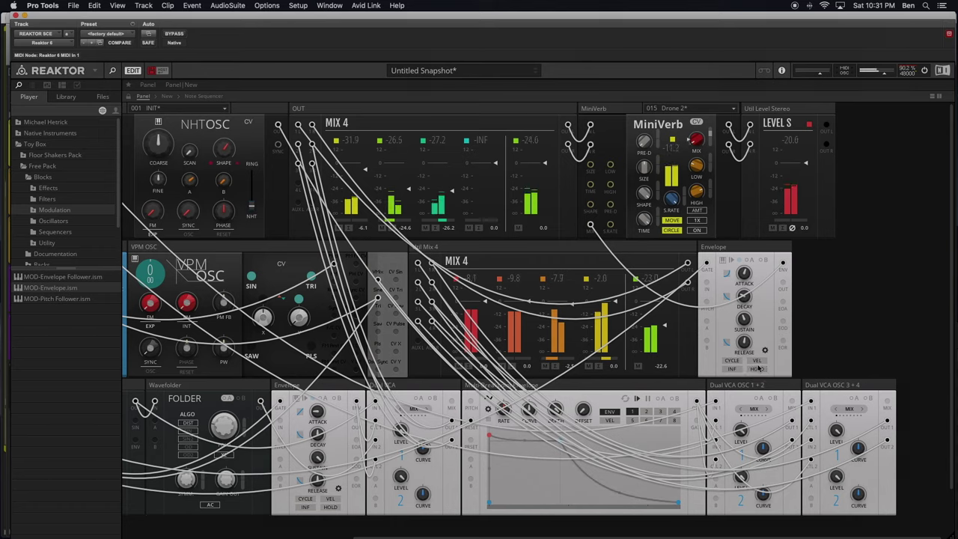
pyautogui.click(759, 362)
pyautogui.click(759, 362)
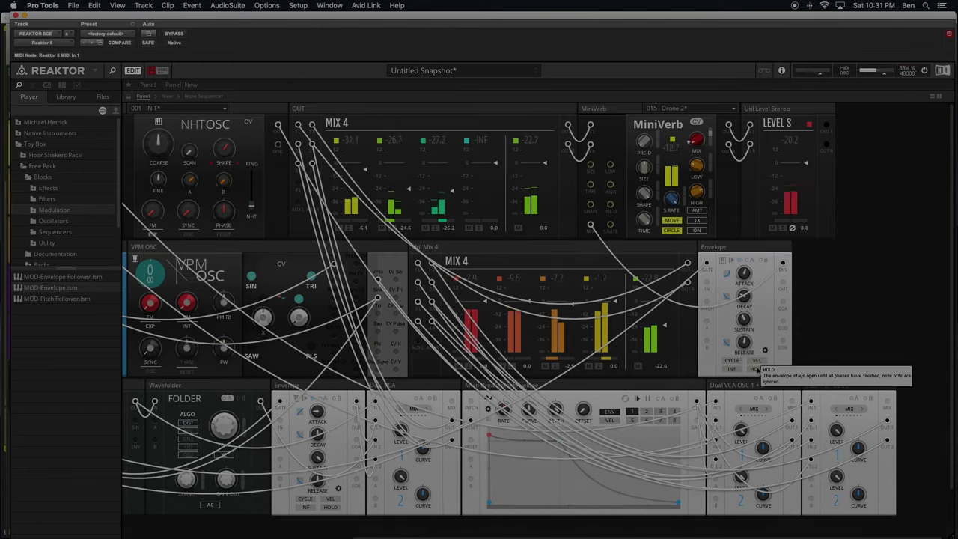
pyautogui.click(757, 369)
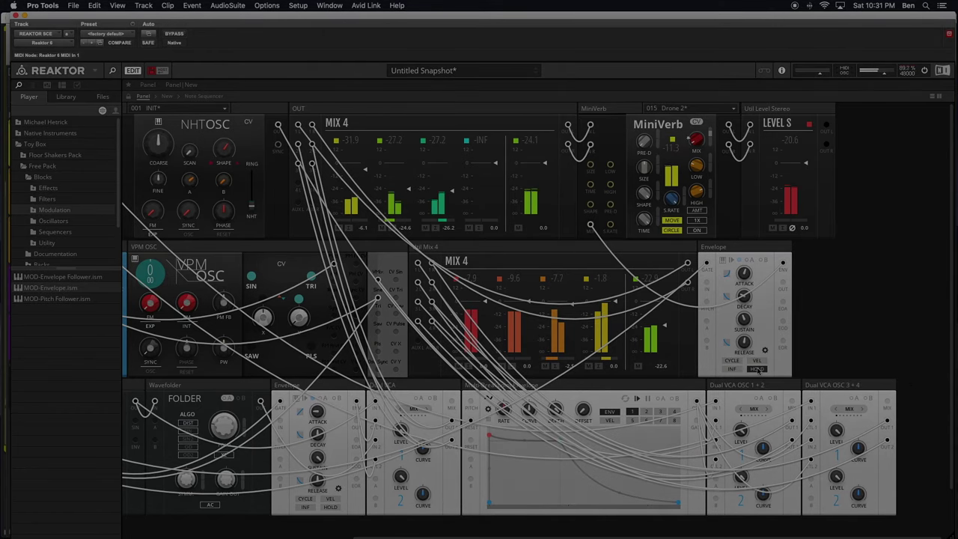
# Step: View the modulating Envelope's additional settings page, return to its main controls, and look over the rest of the patch
pyautogui.click(766, 350)
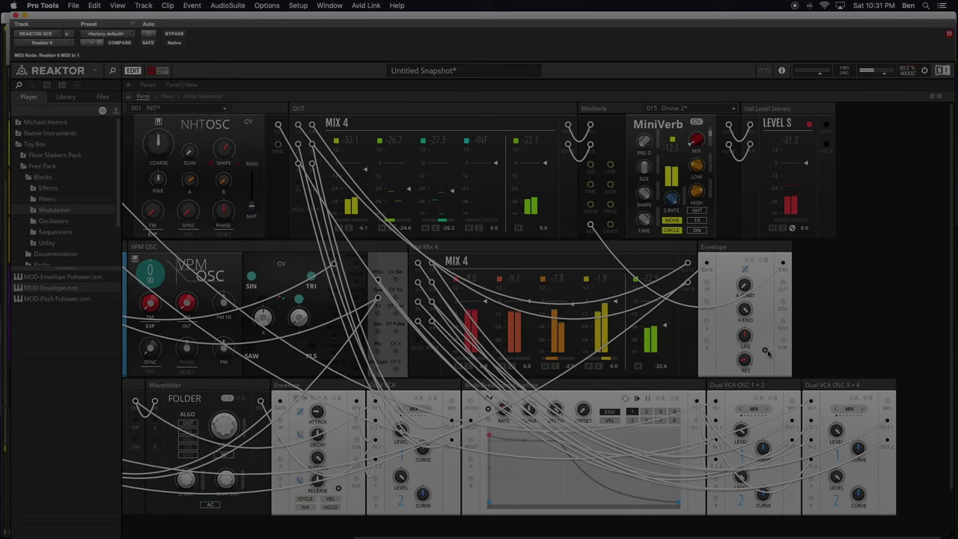
pyautogui.click(766, 350)
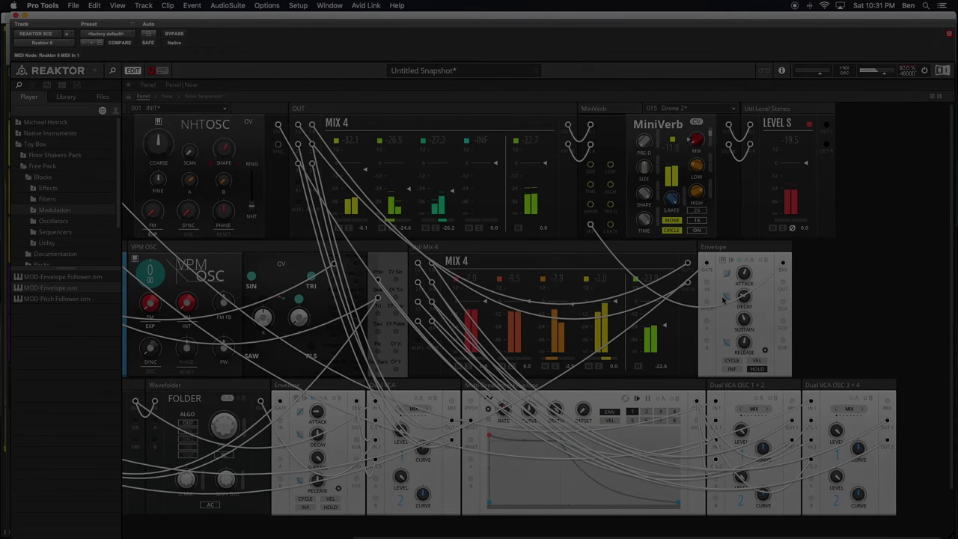
pyautogui.hscroll(-5, 563, 357)
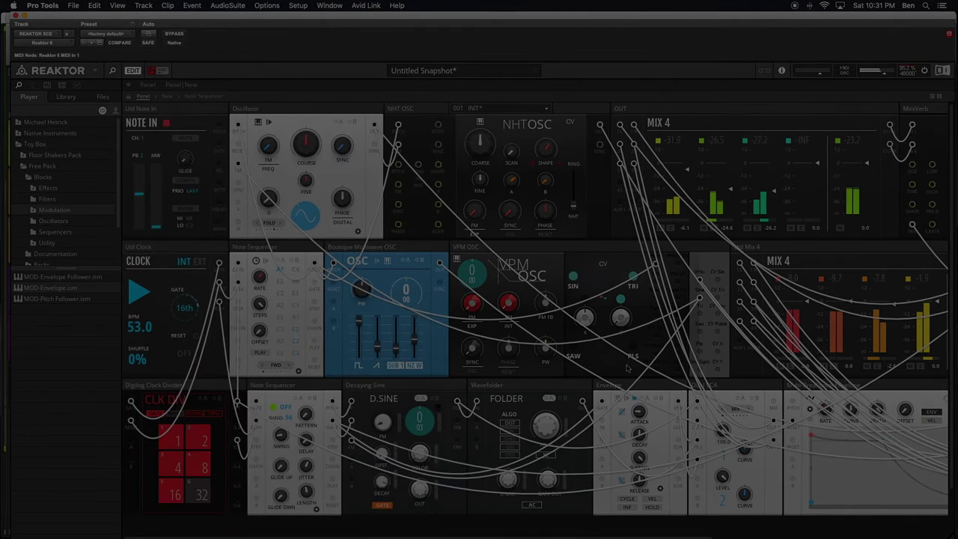
pyautogui.hscroll(5, 628, 368)
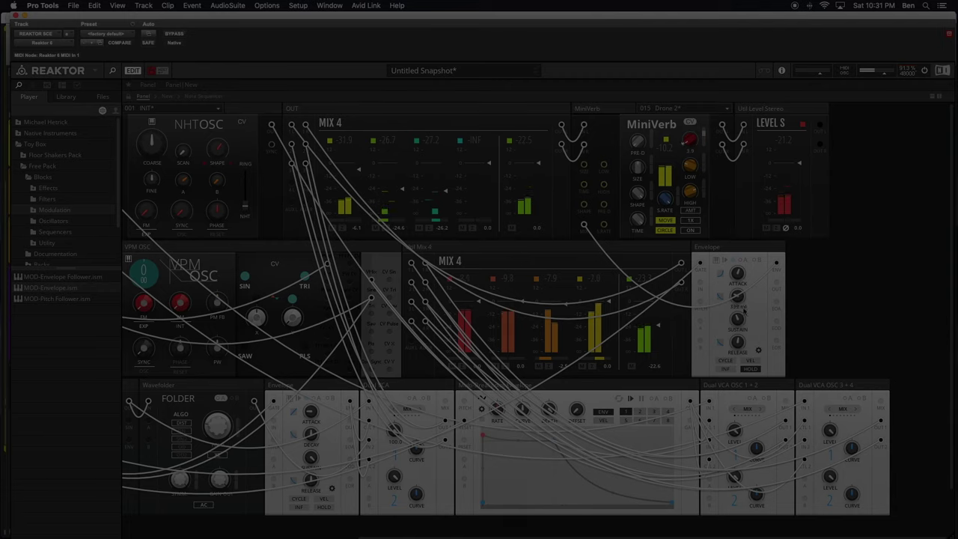